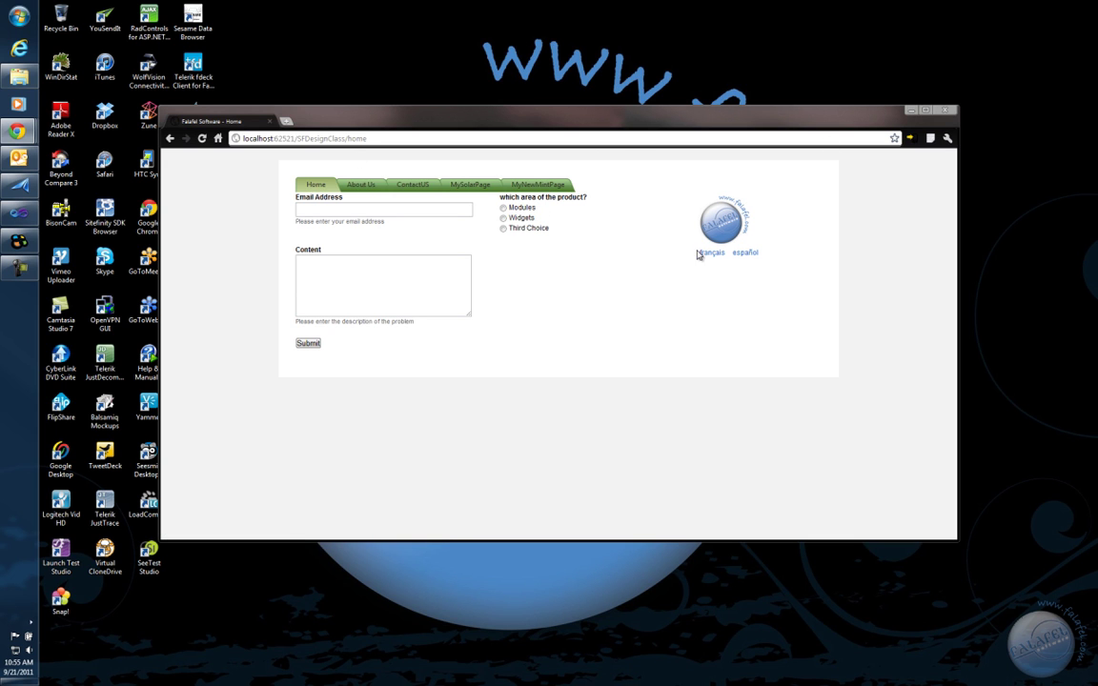
# Switch to Visual Studio and create a Visual C# Test Project named SFPerfTest
pyautogui.click(908, 112)
pyautogui.click(19, 214)
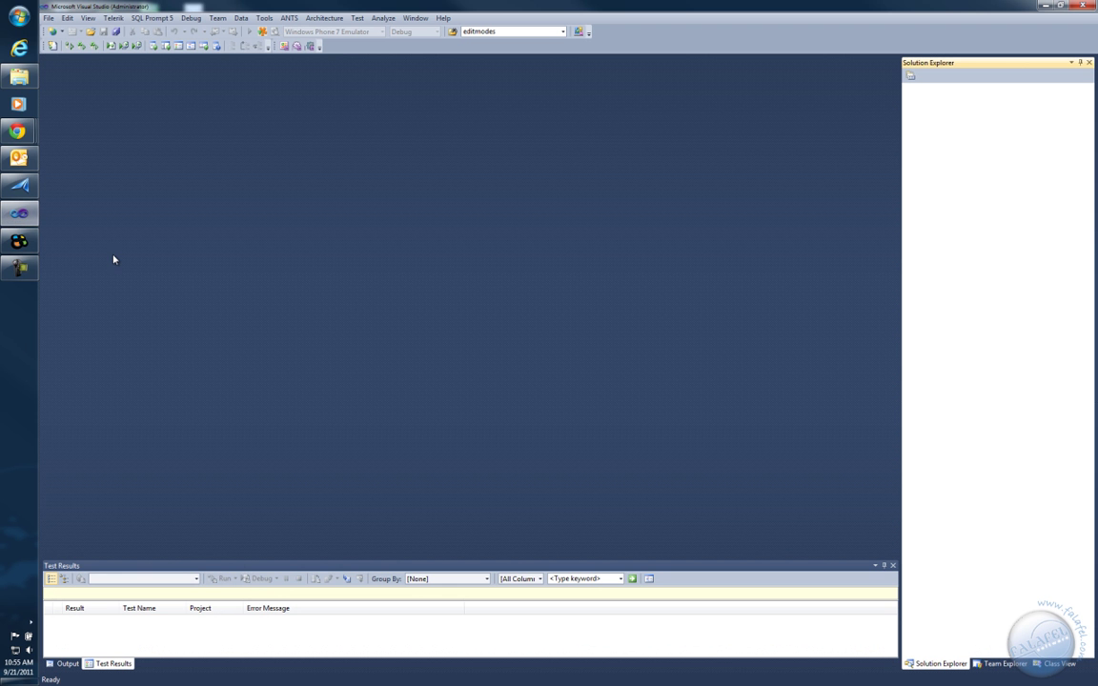
pyautogui.click(46, 19)
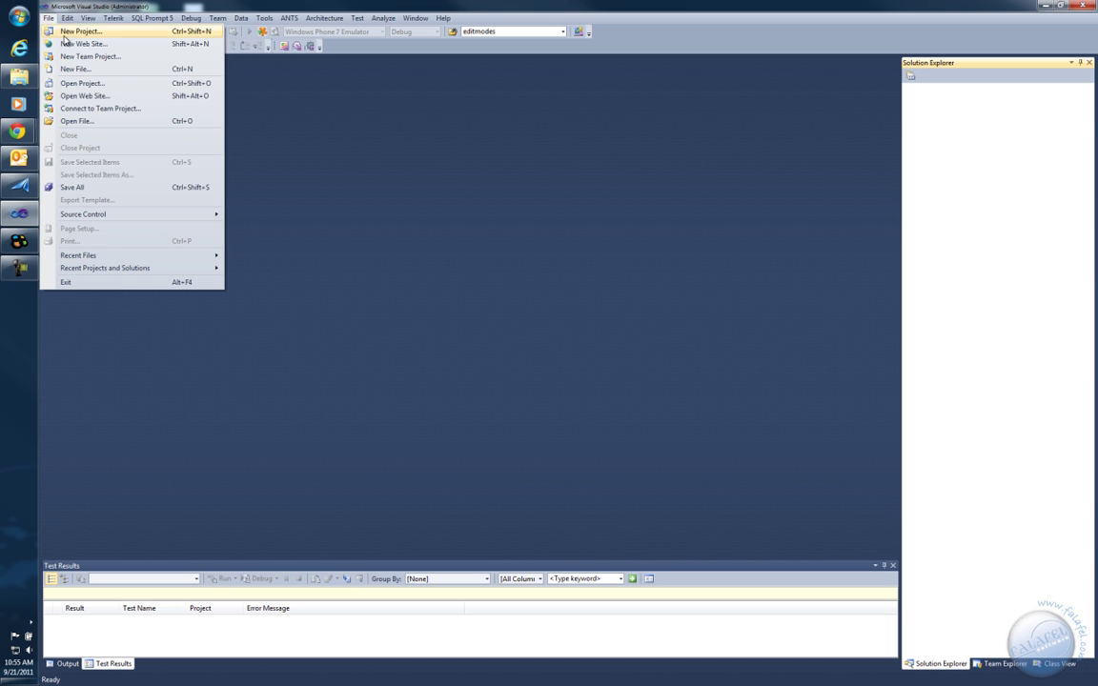
pyautogui.click(62, 29)
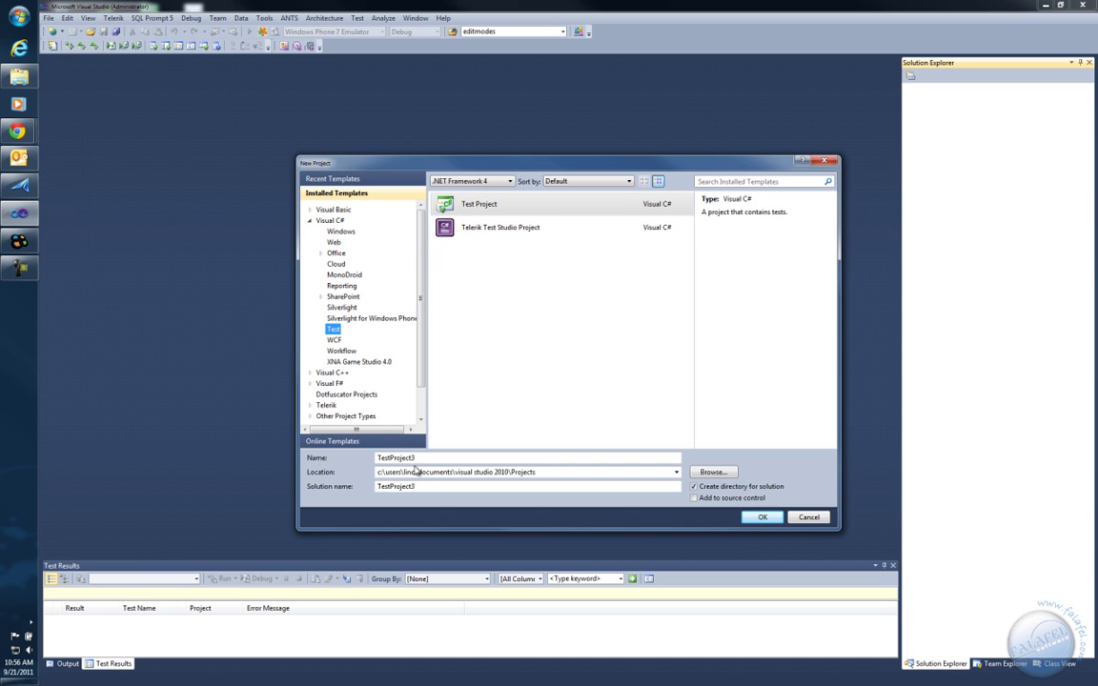
pyautogui.moveTo(426, 458); pyautogui.dragTo(306, 454)
pyautogui.write('SFPerfTest')
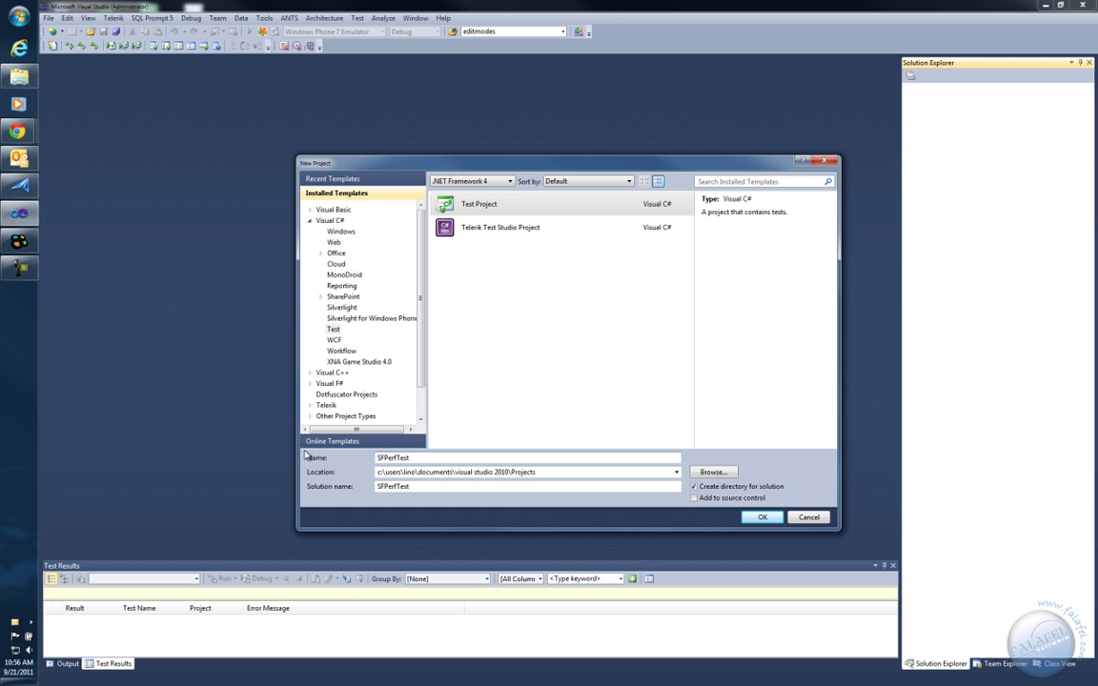
pyautogui.click(509, 203)
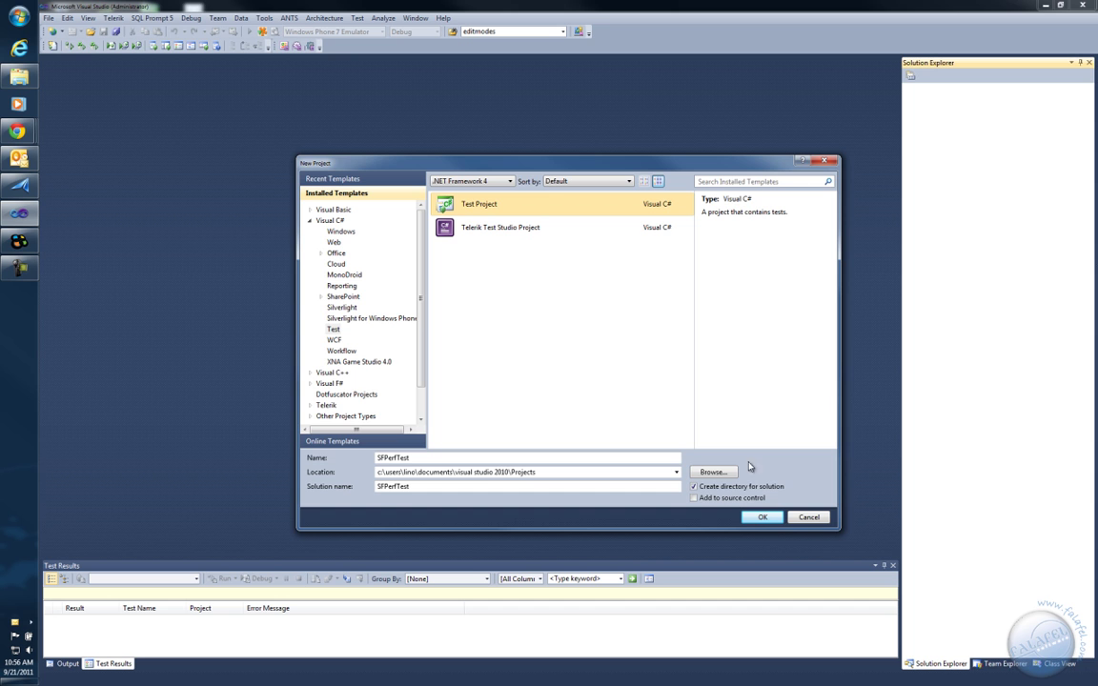
pyautogui.click(770, 521)
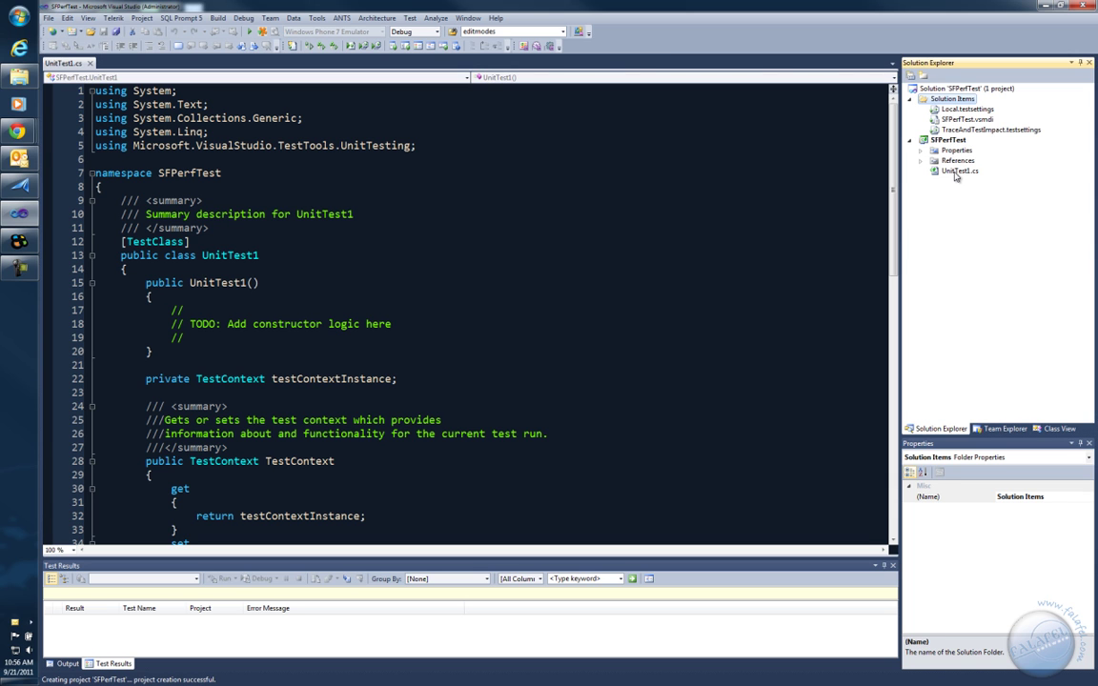
# Delete the UnitTest1.cs file from the SFPerfTest project permanently
pyautogui.click(957, 171)
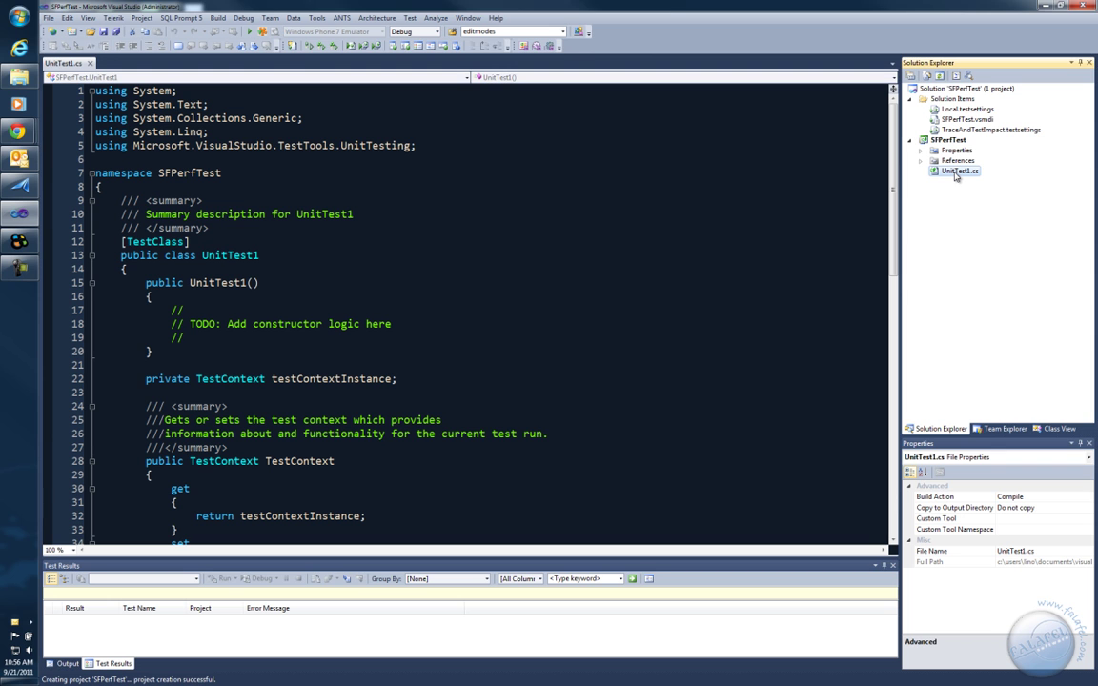
pyautogui.press('Delete')
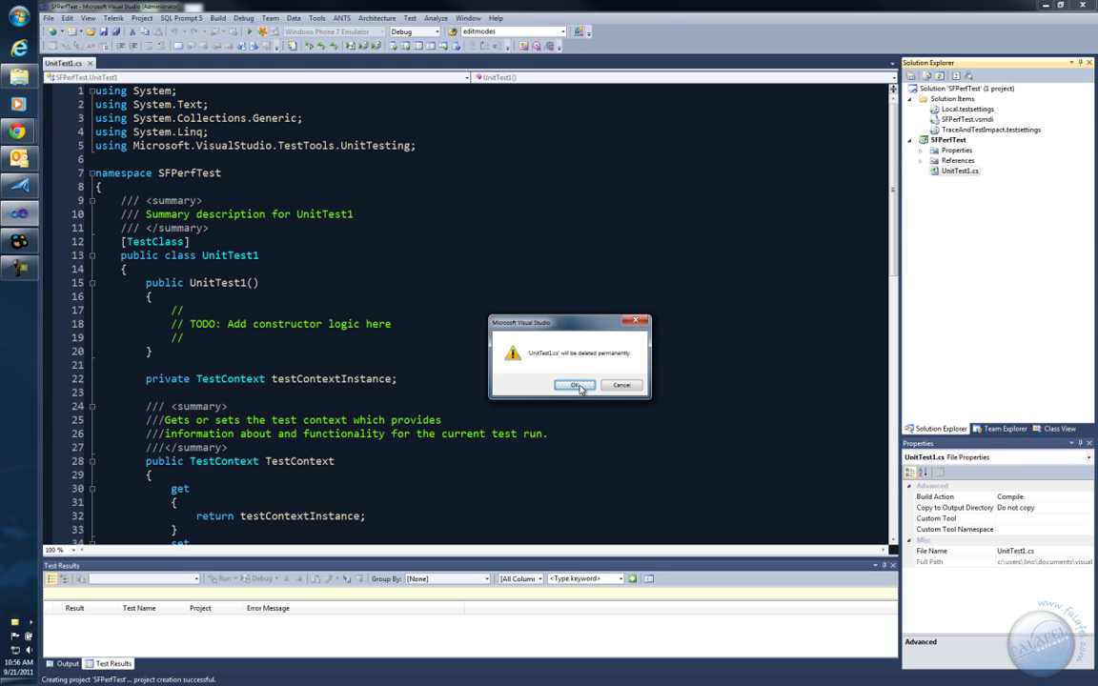
pyautogui.click(576, 385)
# Add a Web Performance Test to the SFPerfTest project to launch the web test recorder
pyautogui.rightClick(946, 140)
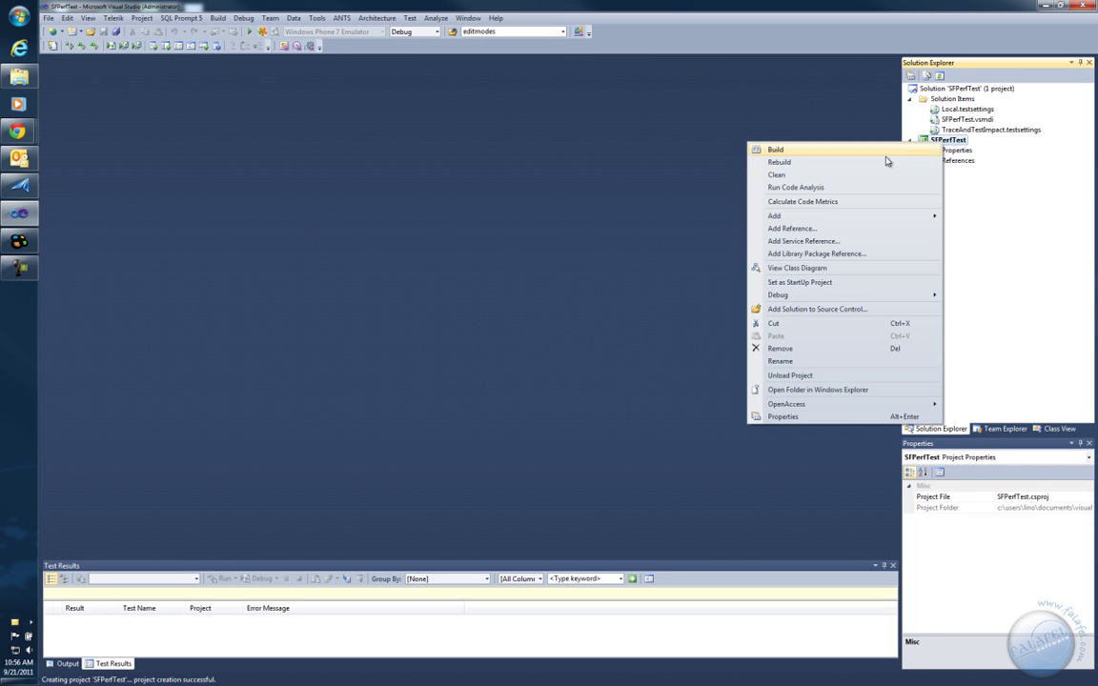
pyautogui.moveTo(790, 217)
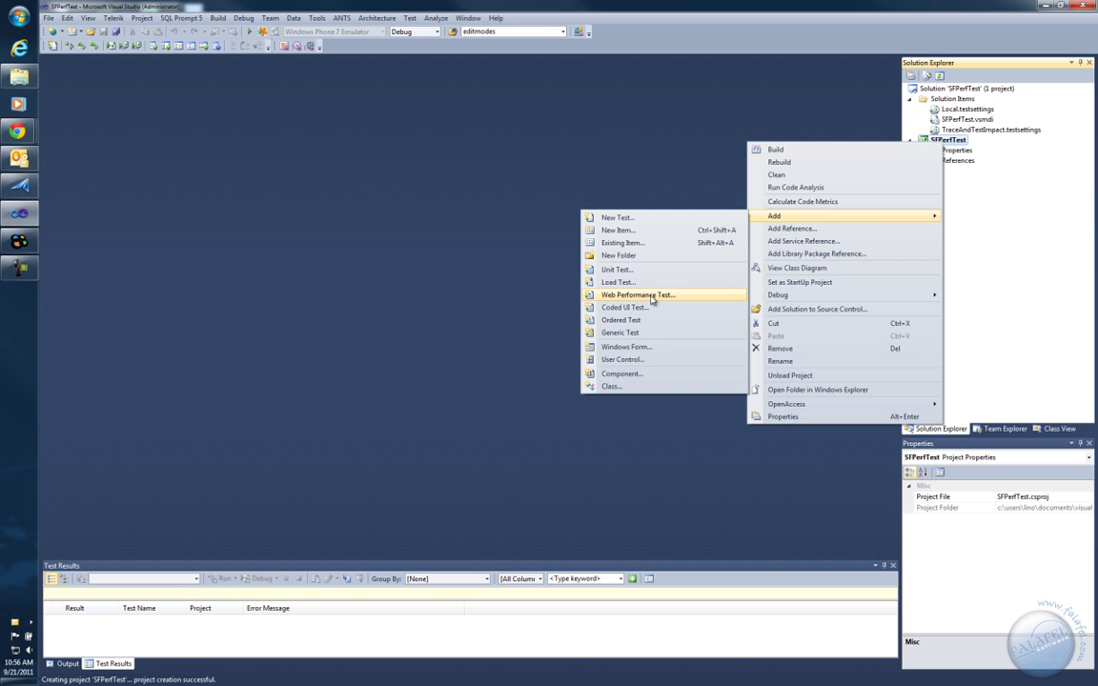
pyautogui.click(651, 299)
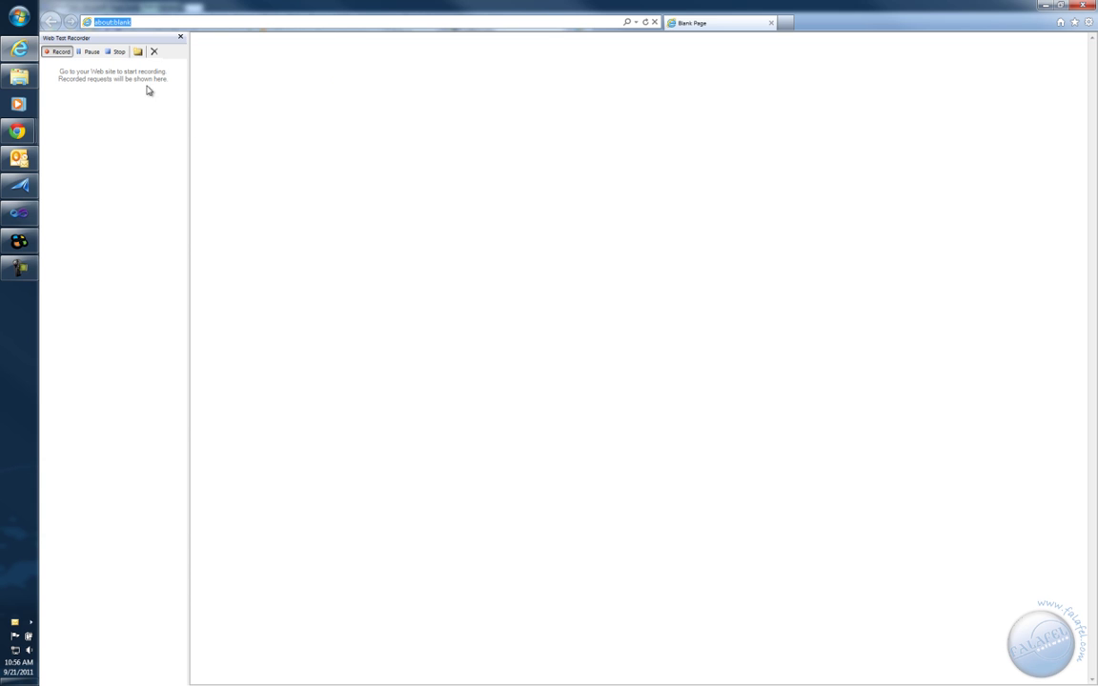
# Copy the base site address localhost:62521/SFDesignClass from Chrome and load it in the Web Test Recorder's Internet Explorer window
pyautogui.click(19, 131)
pyautogui.click(106, 246)
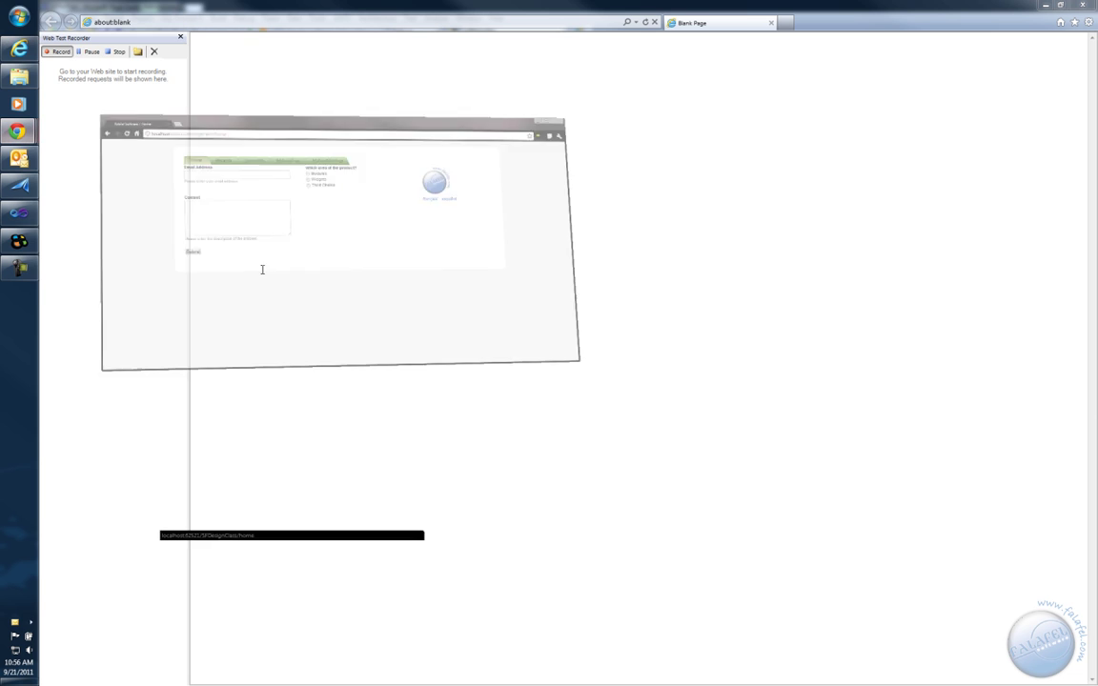
pyautogui.click(375, 138)
pyautogui.click(345, 138)
pyautogui.hotkey('shift', 'Home')
pyautogui.hotkey('ctrl', 'c')
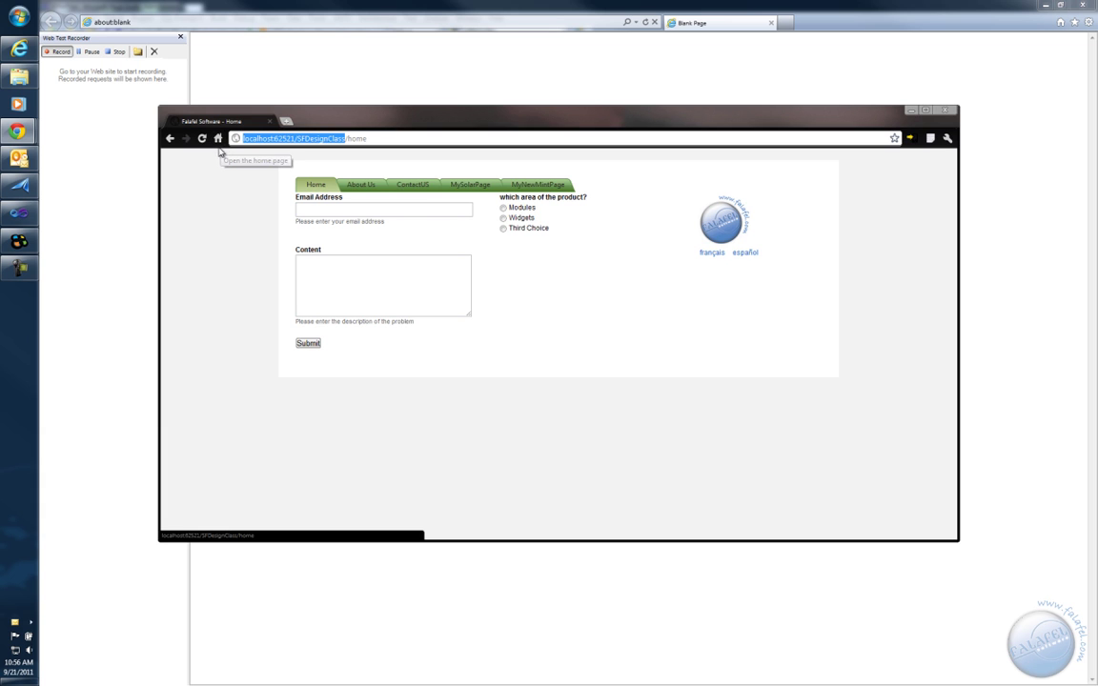
pyautogui.click(317, 21)
pyautogui.click(317, 21)
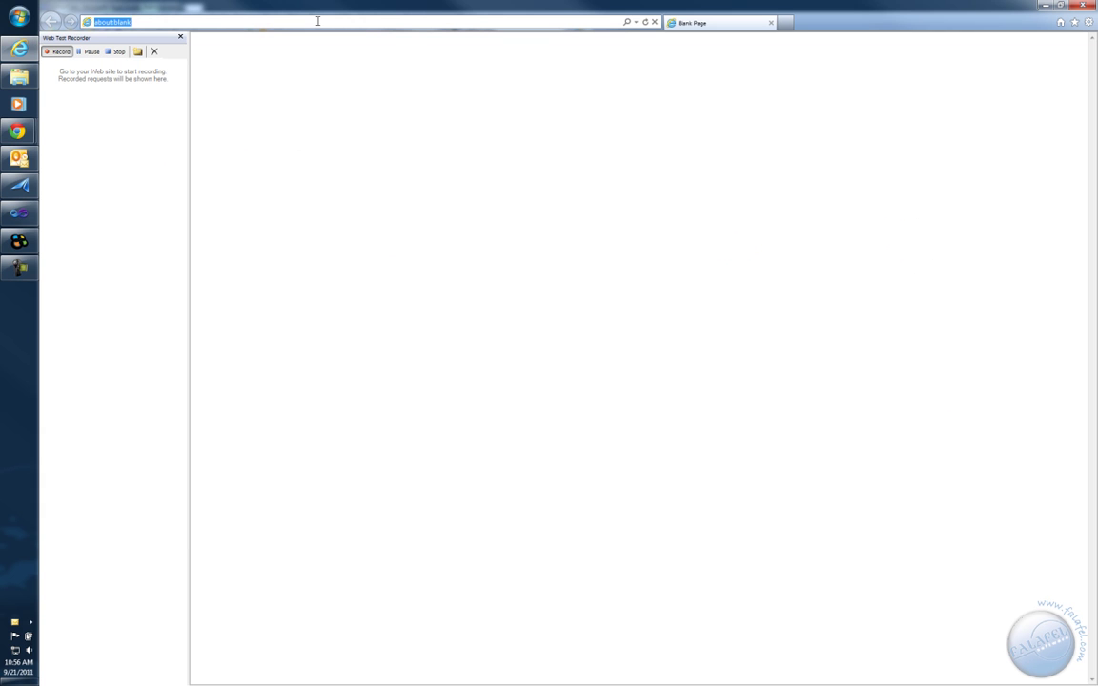
pyautogui.hotkey('ctrl', 'v')
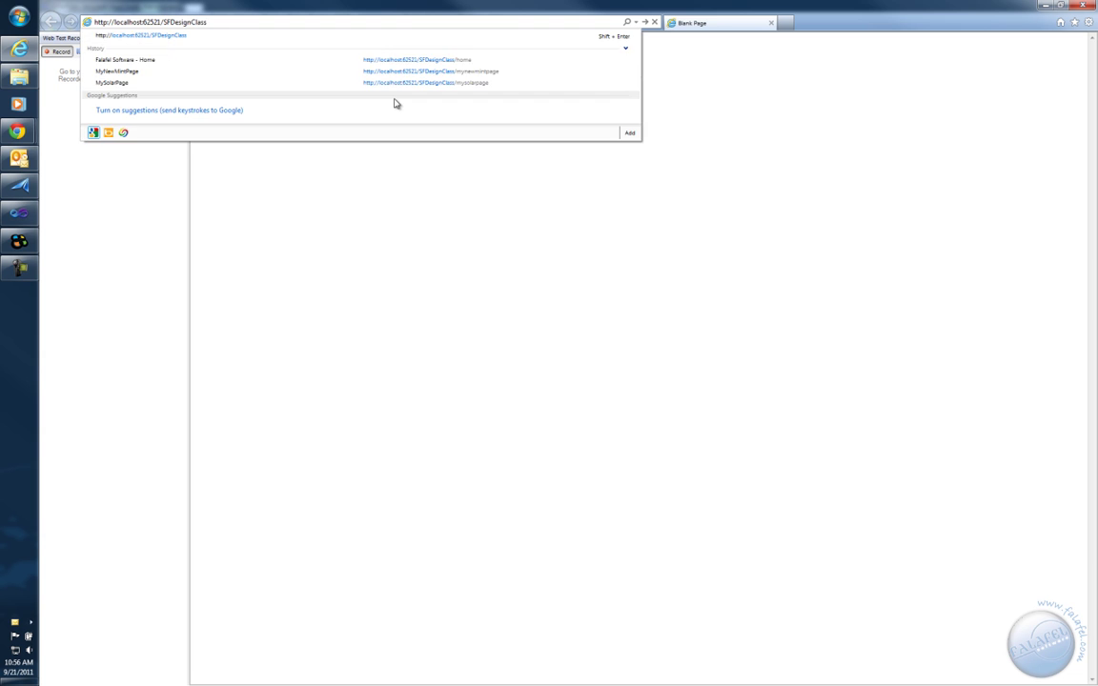
pyautogui.press('Return')
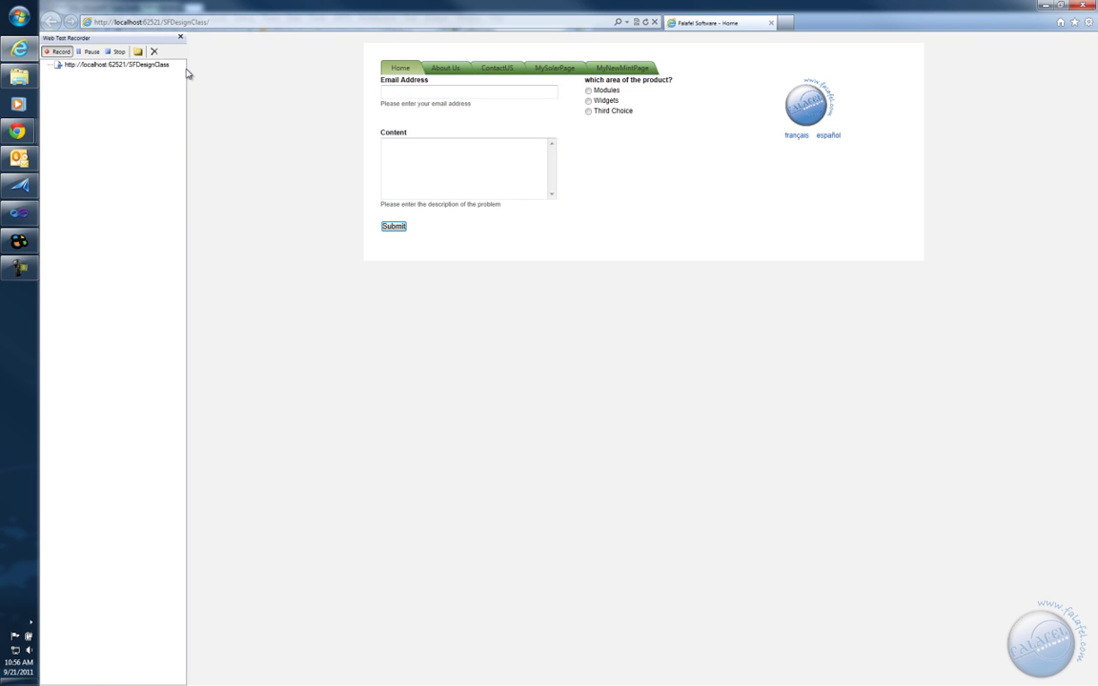
# Record visits to About Us, ContactUS, MySolarPage, MyNewMintPage and Home, then stop recording and minimize Chrome to return to Visual Studio
pyautogui.click(453, 71)
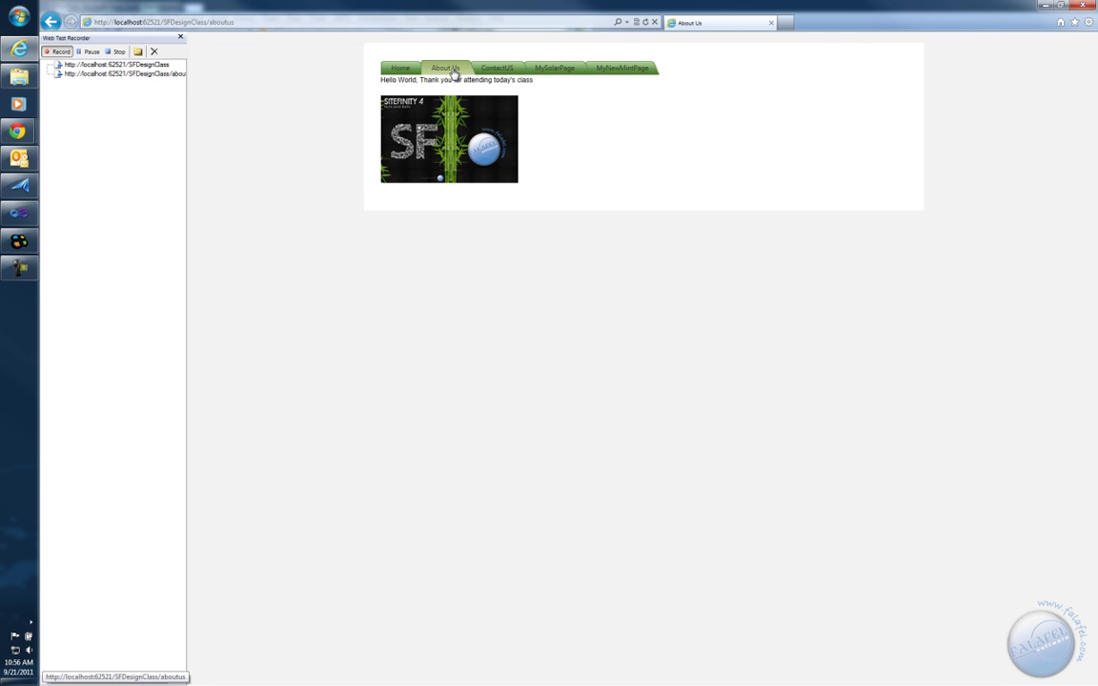
pyautogui.click(507, 72)
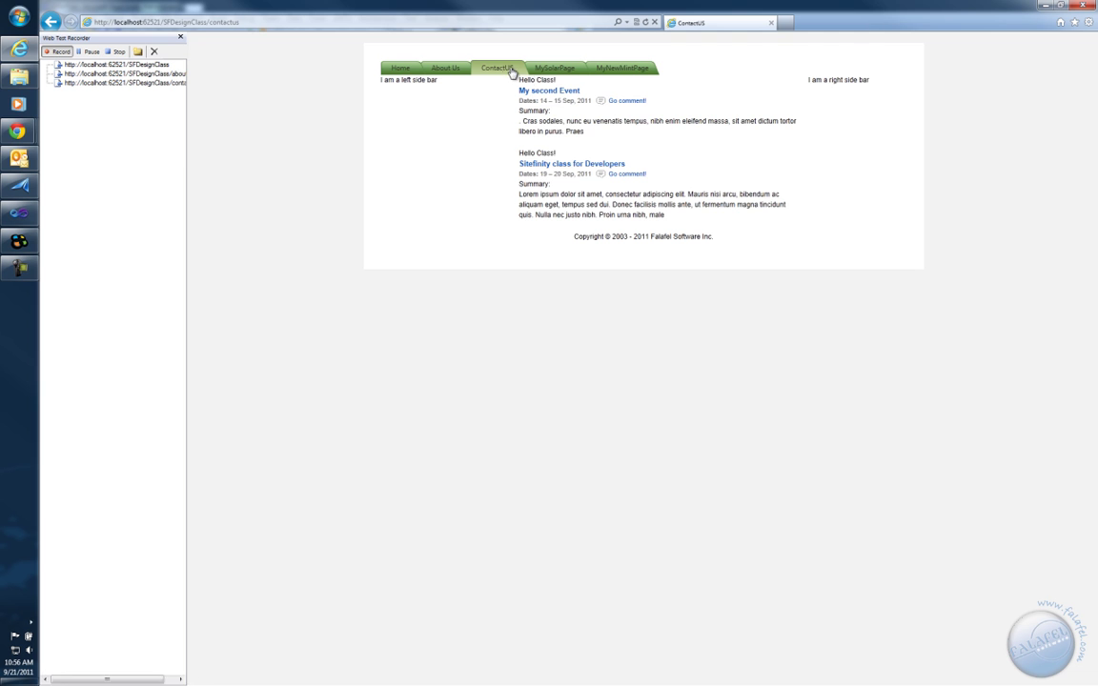
pyautogui.click(555, 68)
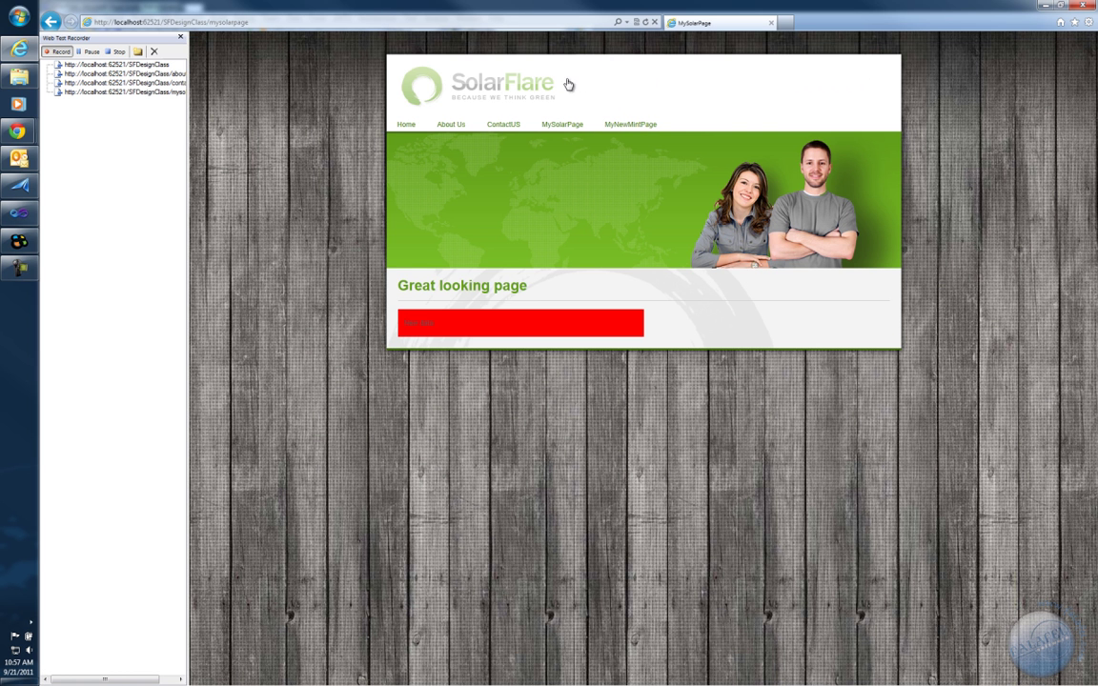
pyautogui.click(630, 125)
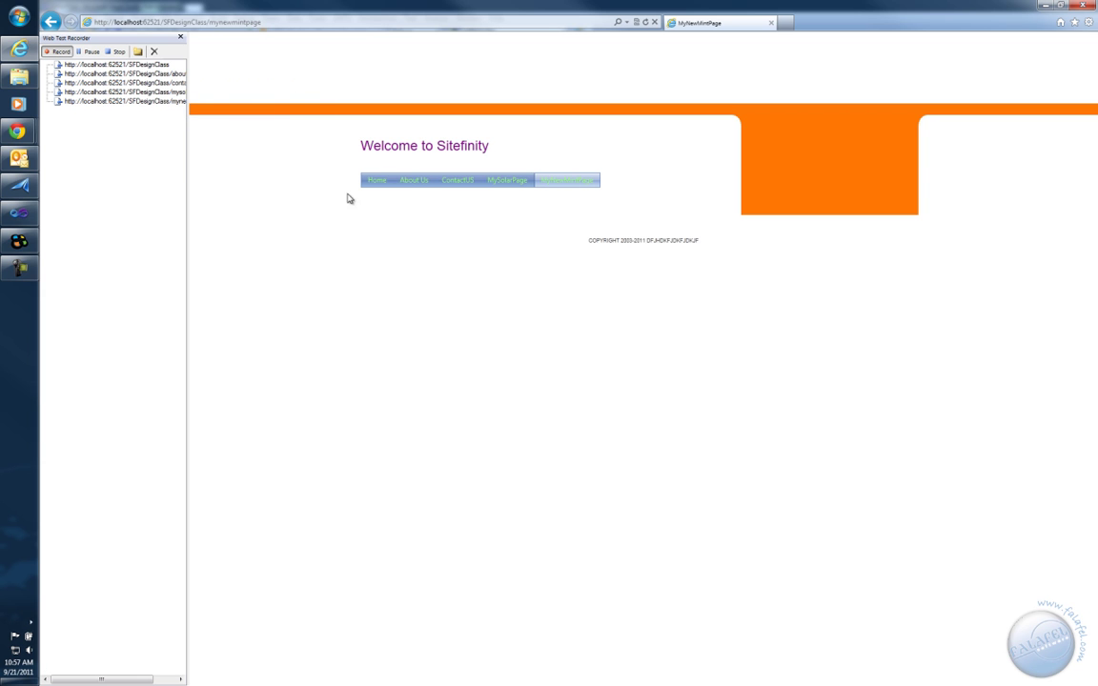
pyautogui.click(375, 181)
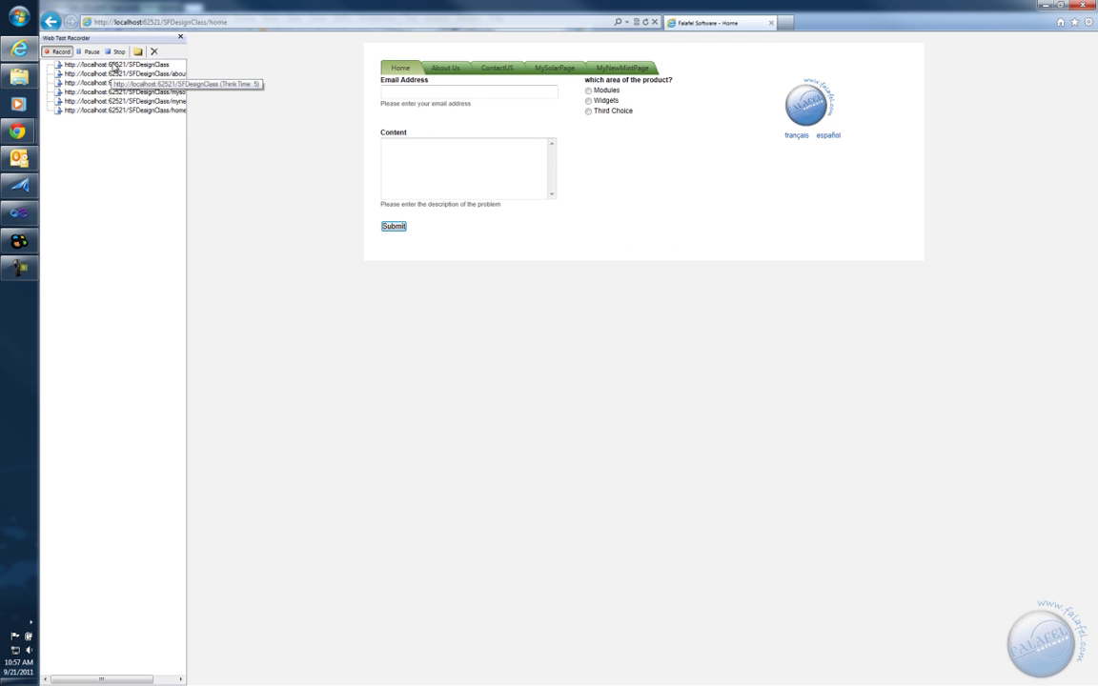
pyautogui.click(115, 52)
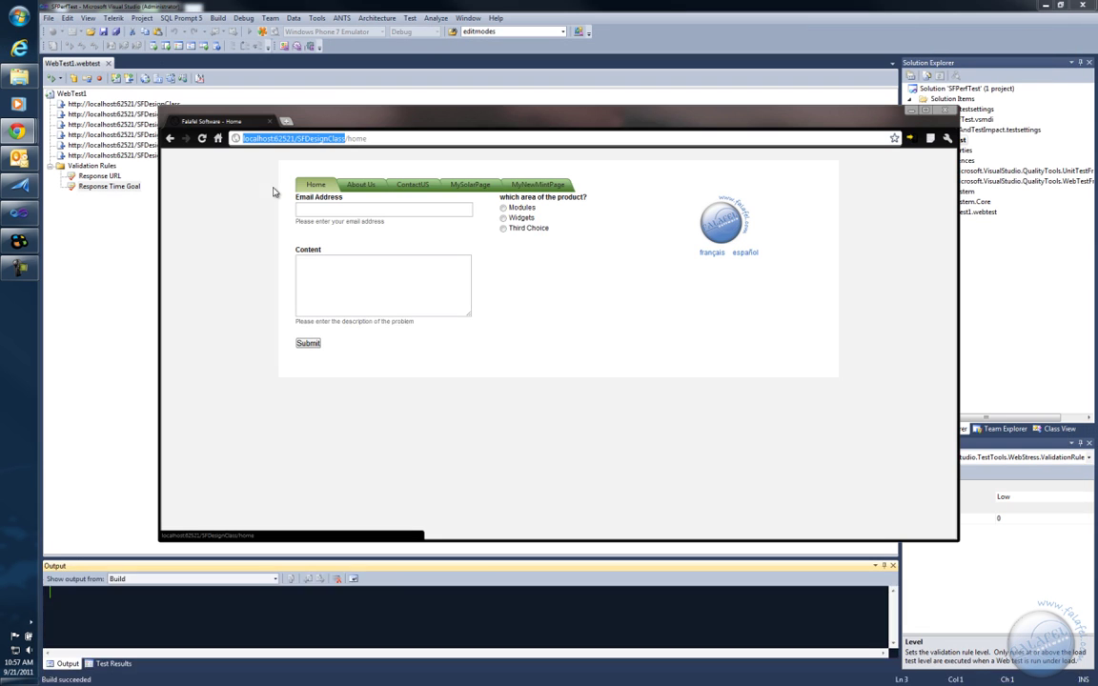
pyautogui.click(910, 111)
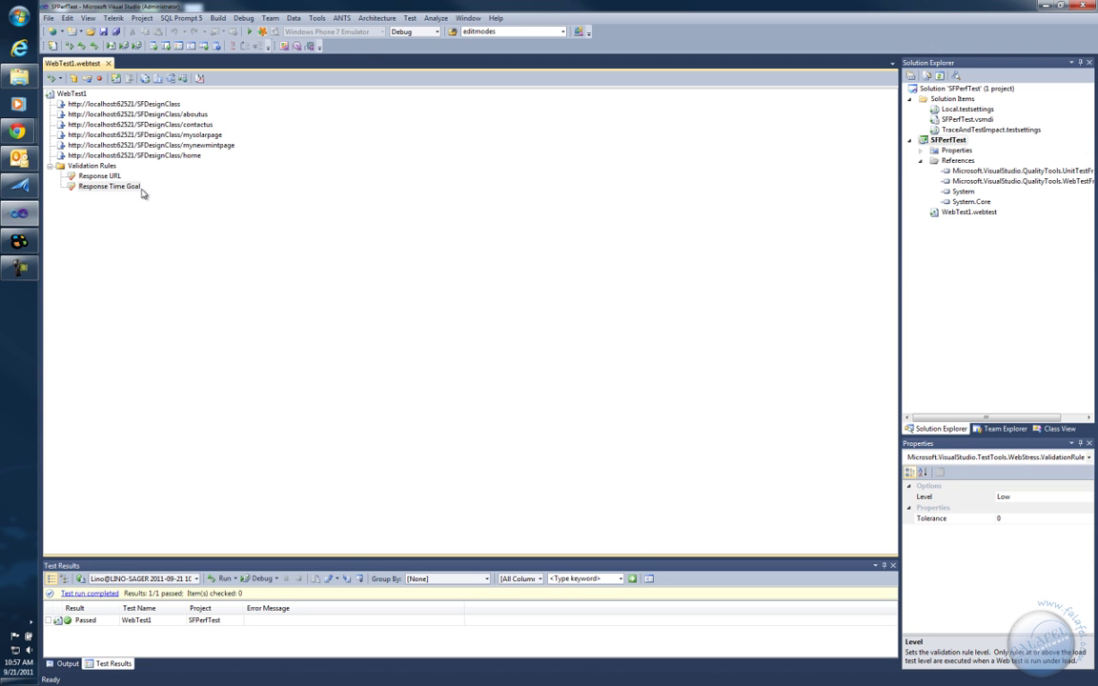
# Review the recorded requests and their properties in WebTest1, ending on the base SFDesignClass request
pyautogui.click(172, 104)
pyautogui.click(158, 114)
pyautogui.click(157, 125)
pyautogui.click(170, 145)
pyautogui.press('Down')
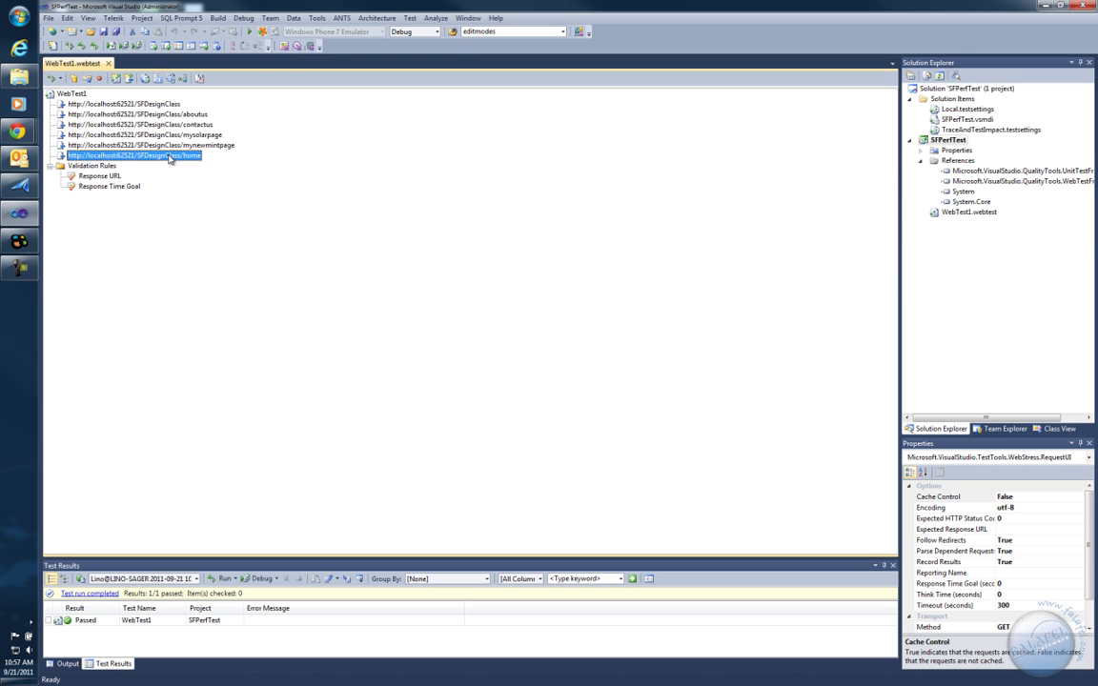
pyautogui.click(141, 105)
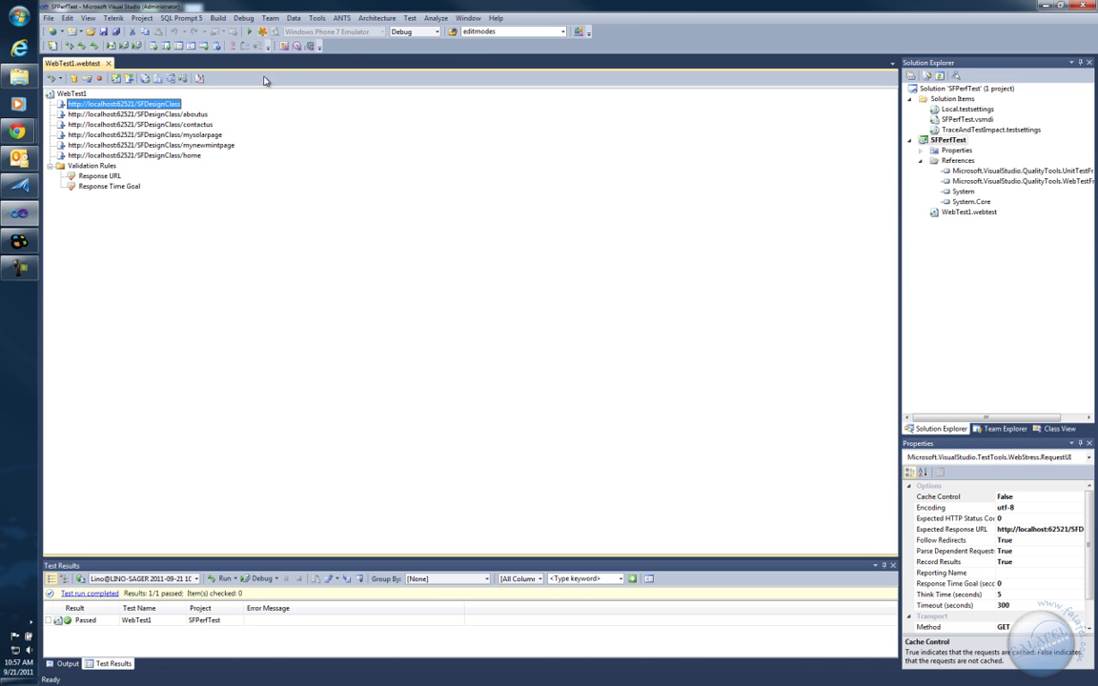
# Examine the web test's run options, data source wizard and credentials dialog without applying any settings
pyautogui.click(62, 79)
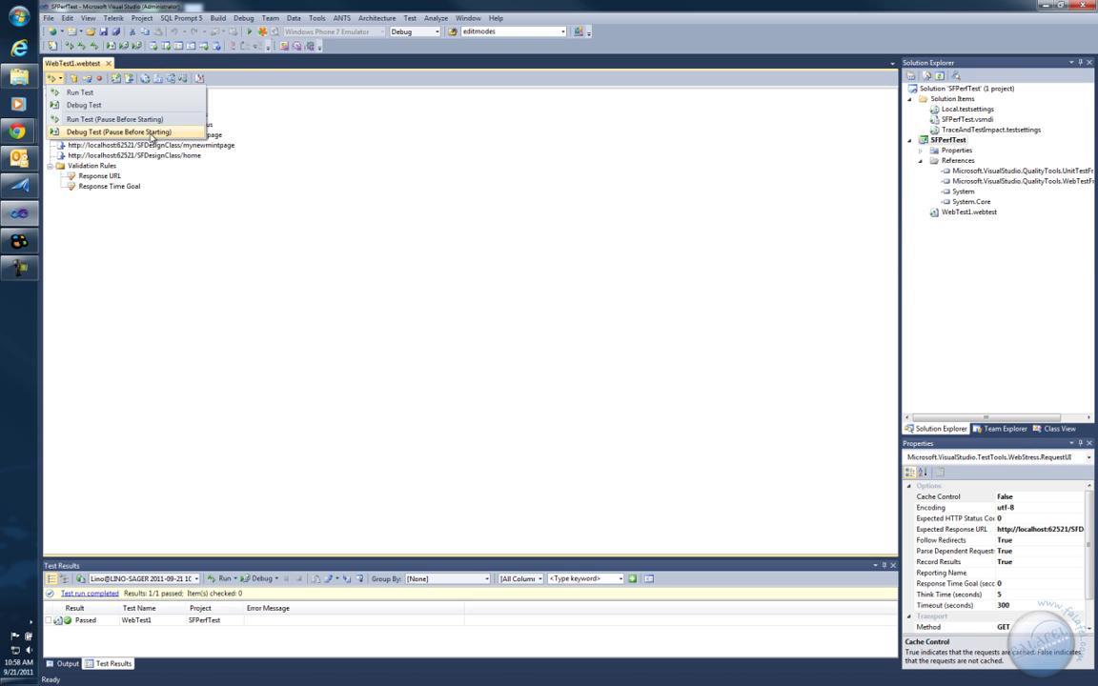
pyautogui.click(278, 130)
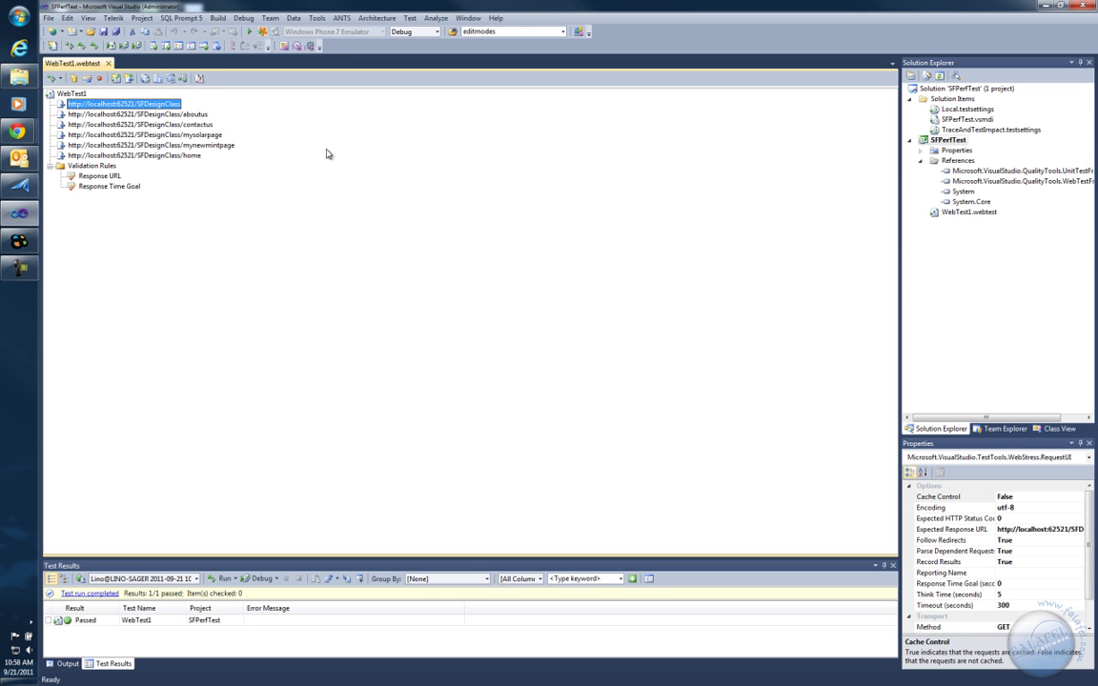
pyautogui.click(75, 82)
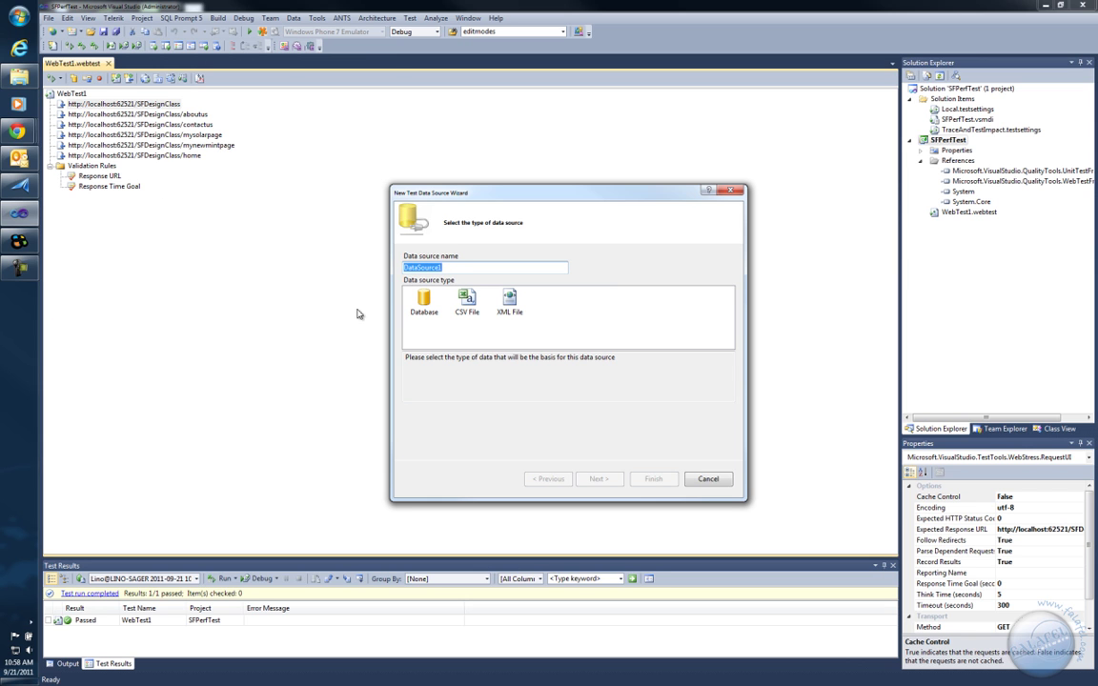
pyautogui.click(709, 480)
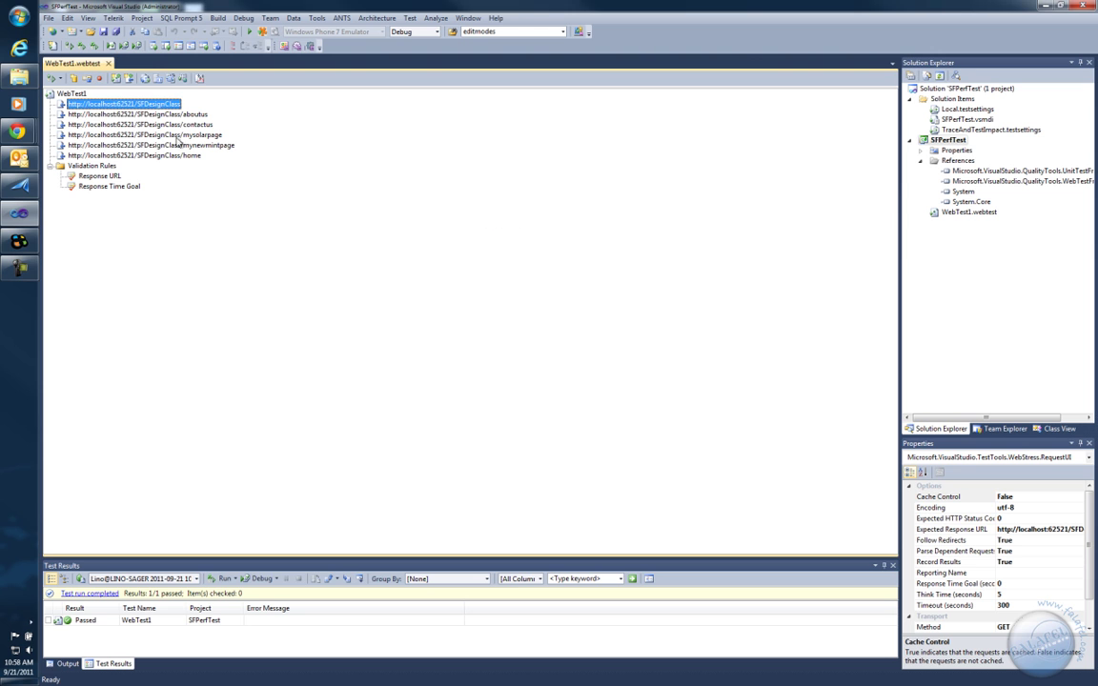
pyautogui.click(86, 80)
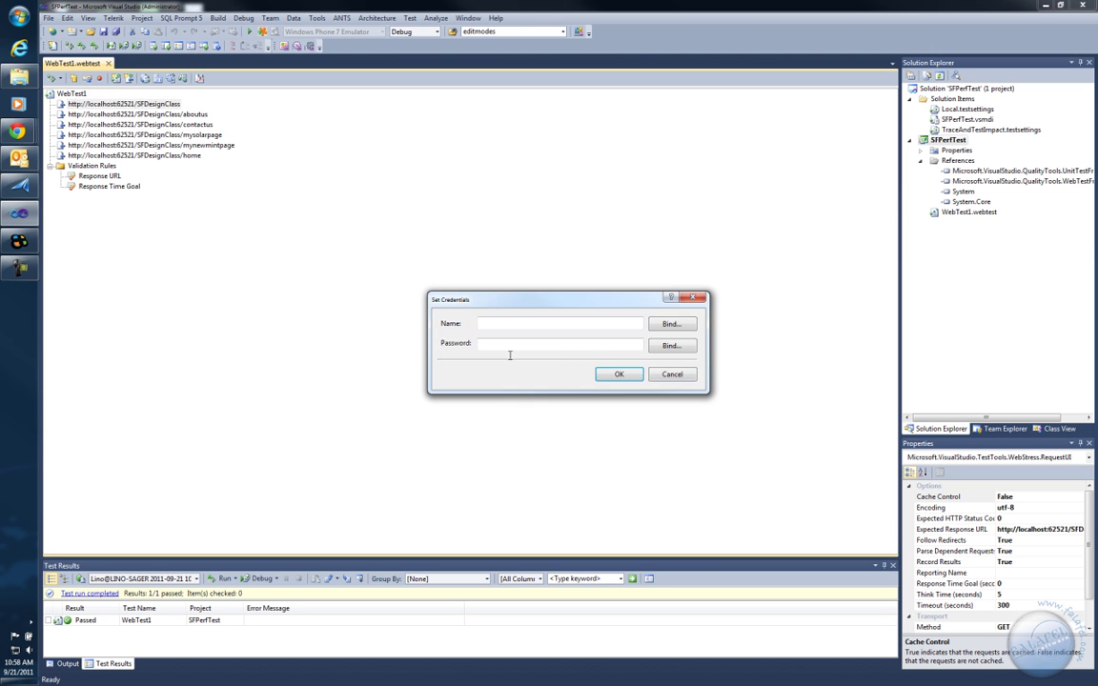
pyautogui.click(680, 377)
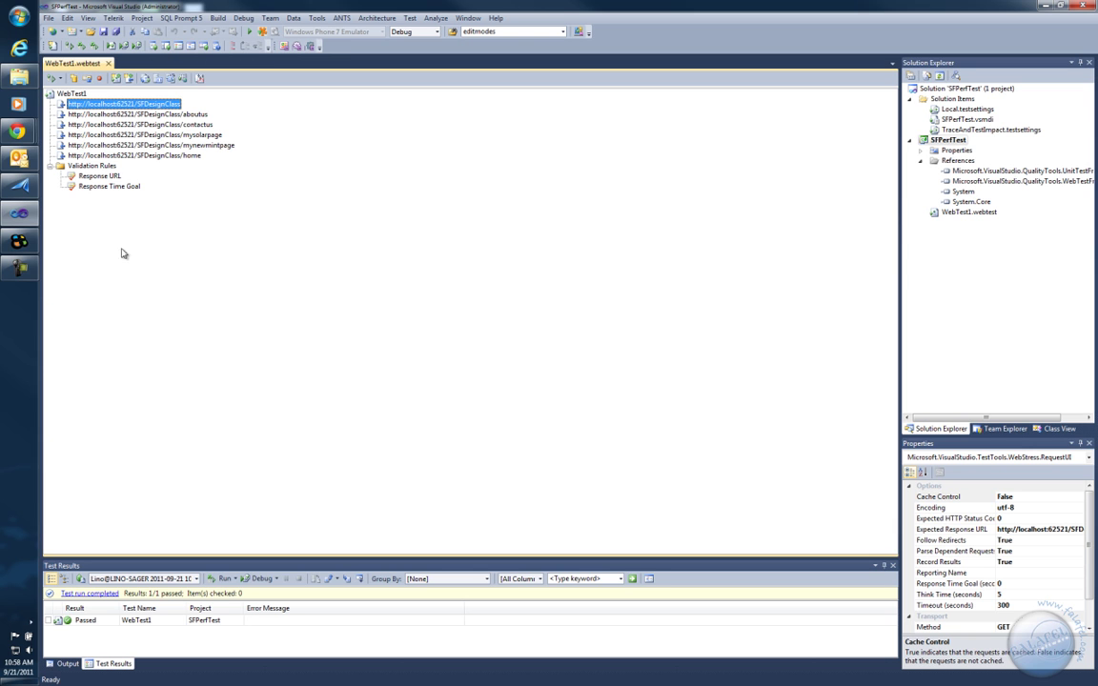
# Examine the commands available for the contactus request, including Insert Loop and Add Request Plug-in
pyautogui.click(110, 126)
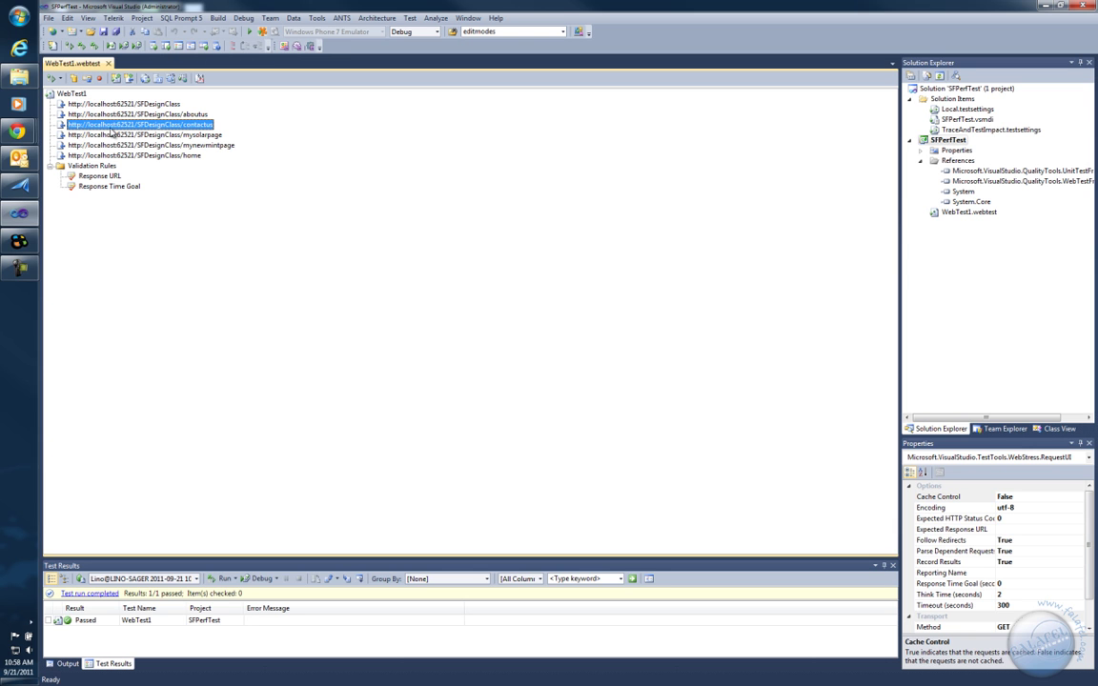
pyautogui.rightClick(180, 128)
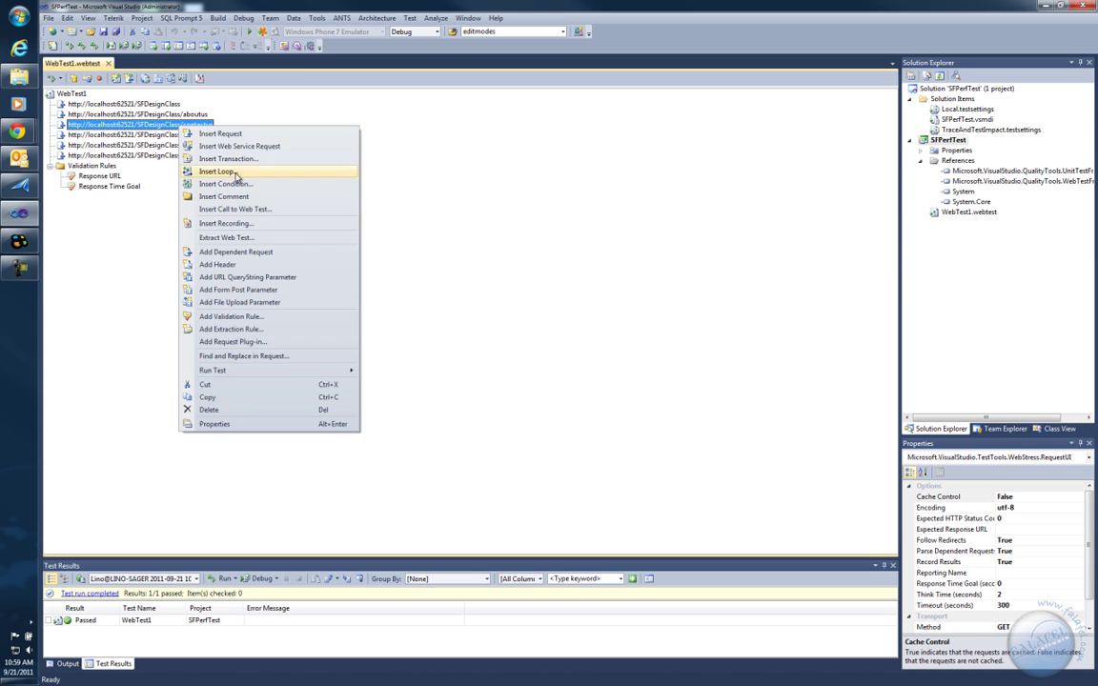
pyautogui.click(115, 244)
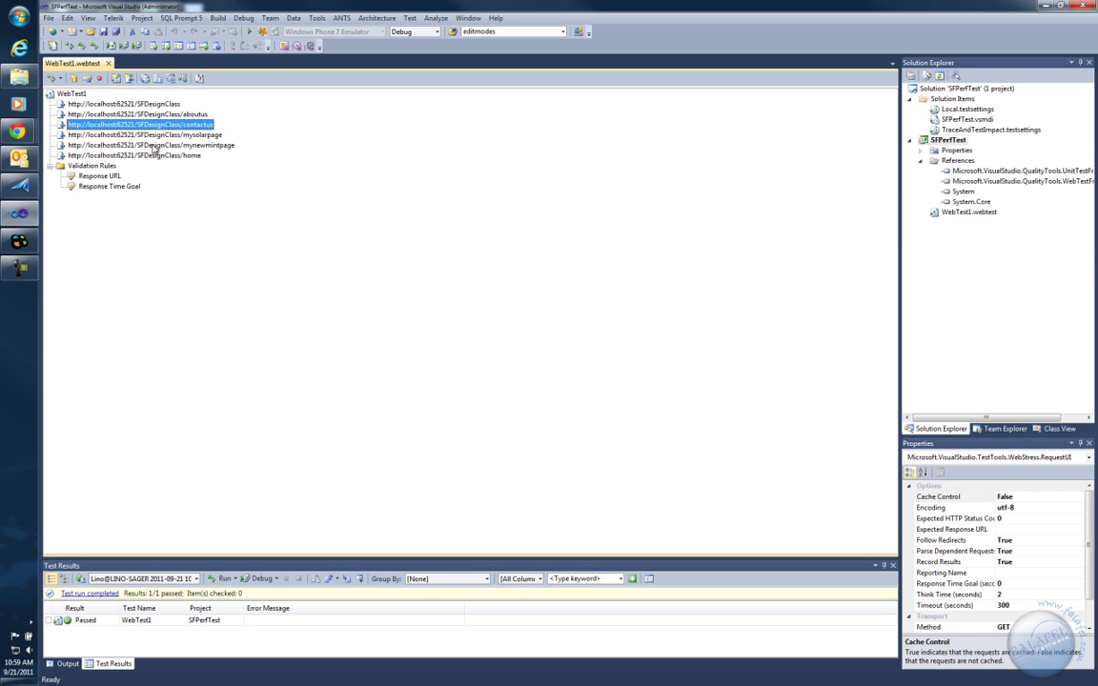
pyautogui.click(131, 81)
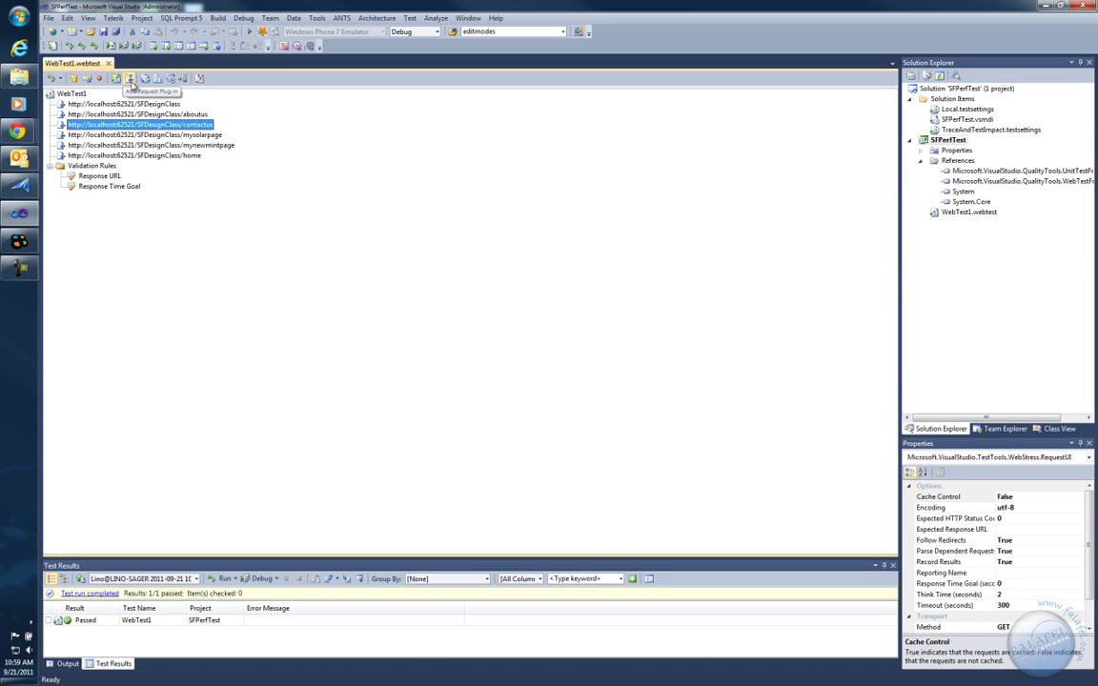
pyautogui.click(130, 84)
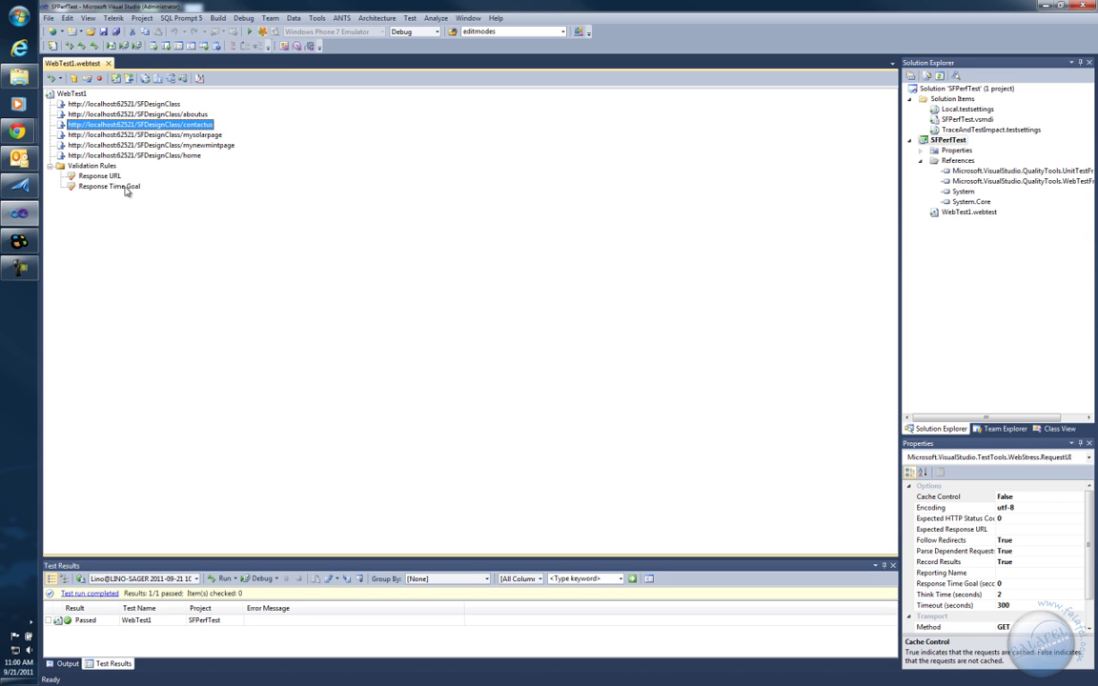
pyautogui.click(160, 79)
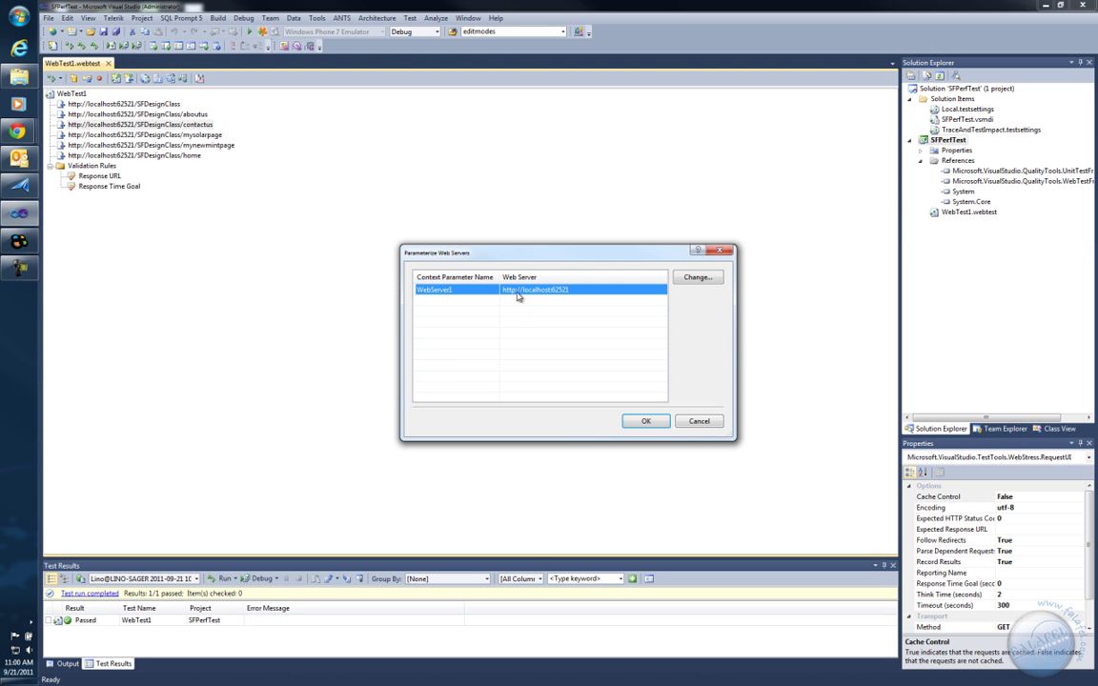
pyautogui.click(698, 279)
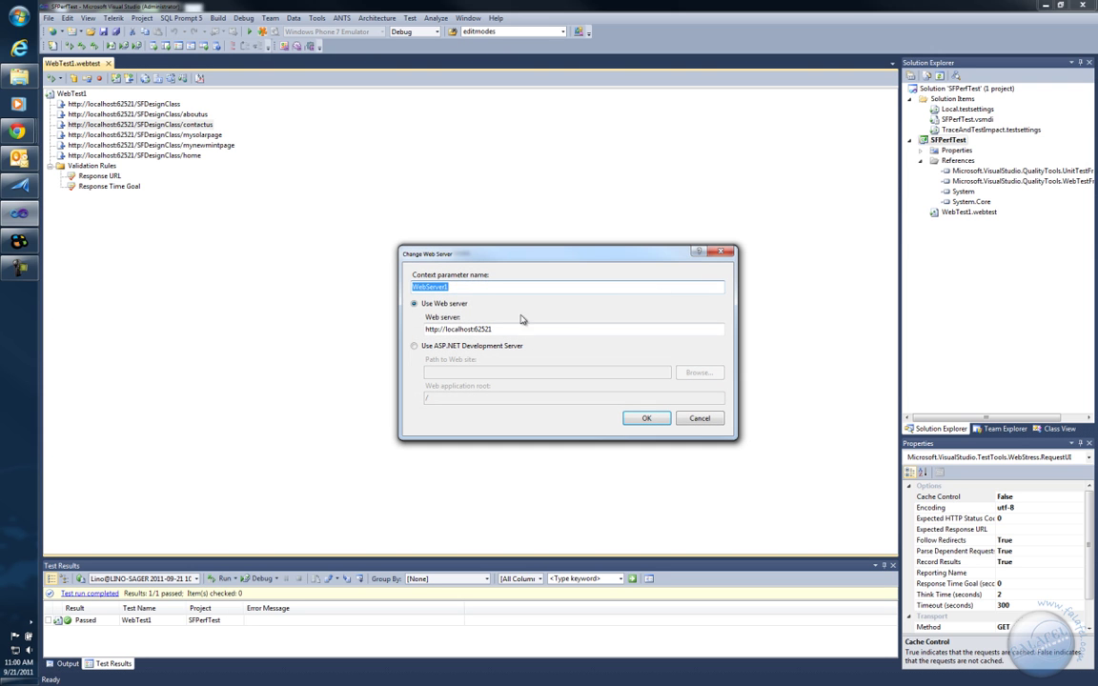
pyautogui.write('Local')
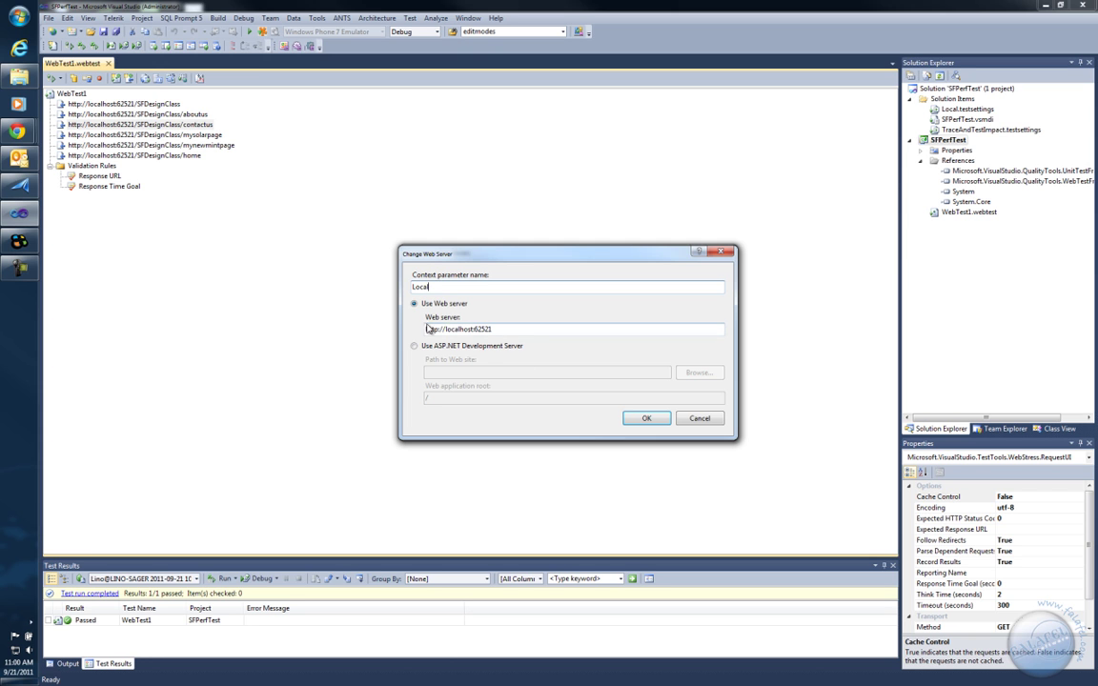
pyautogui.click(644, 419)
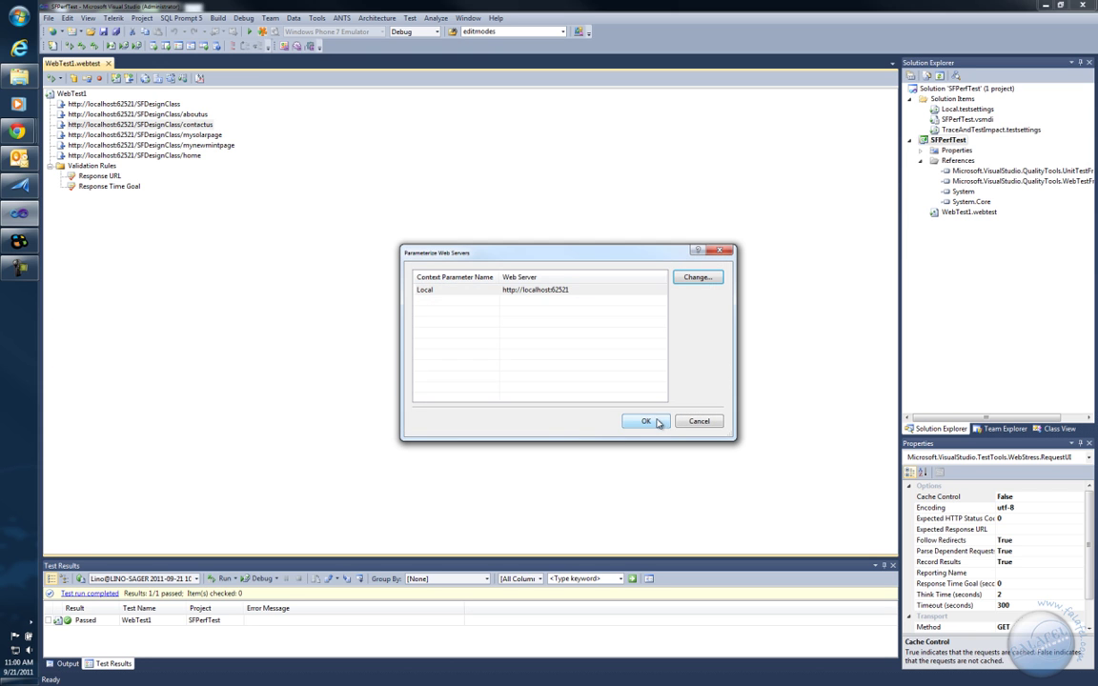
pyautogui.click(435, 303)
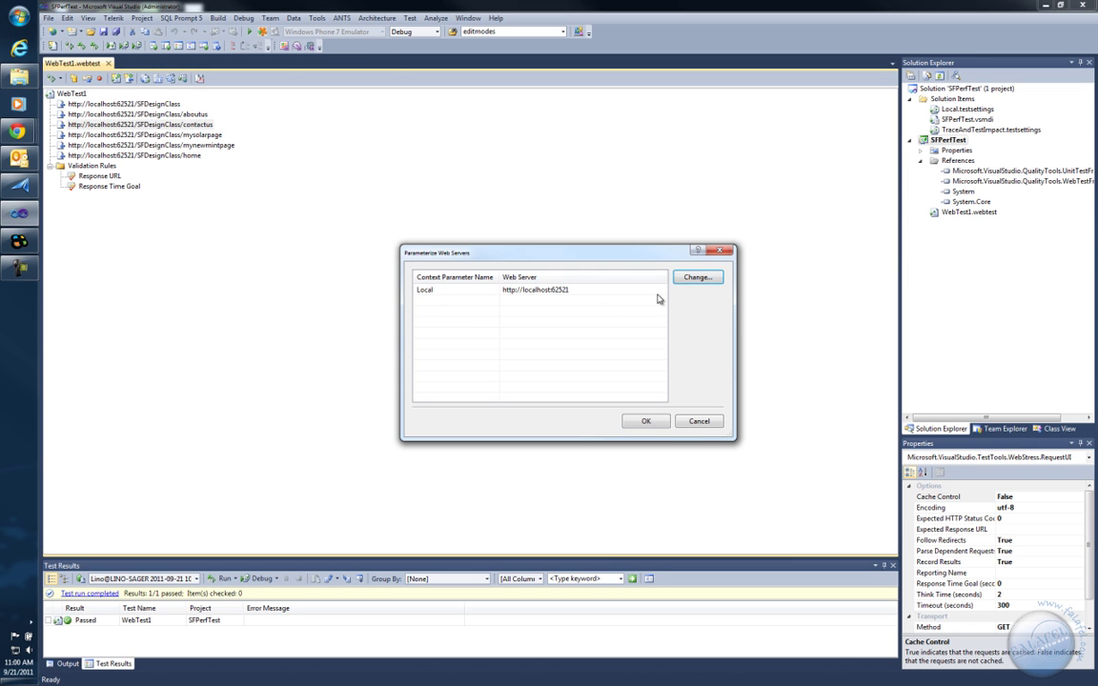
pyautogui.click(519, 288)
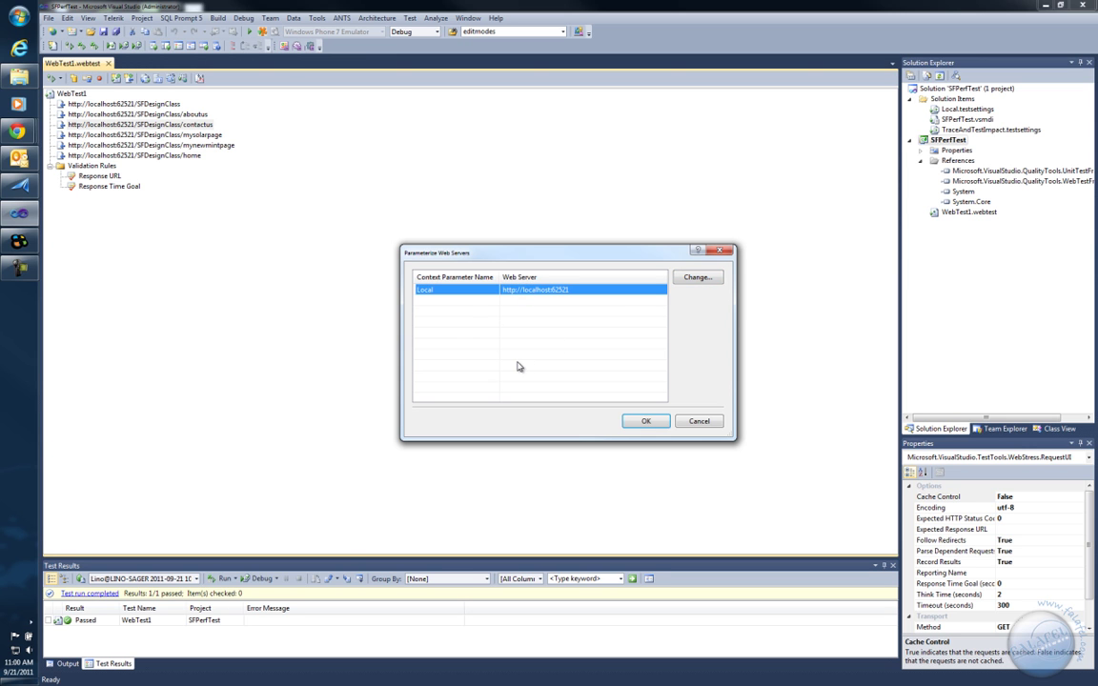
pyautogui.click(699, 420)
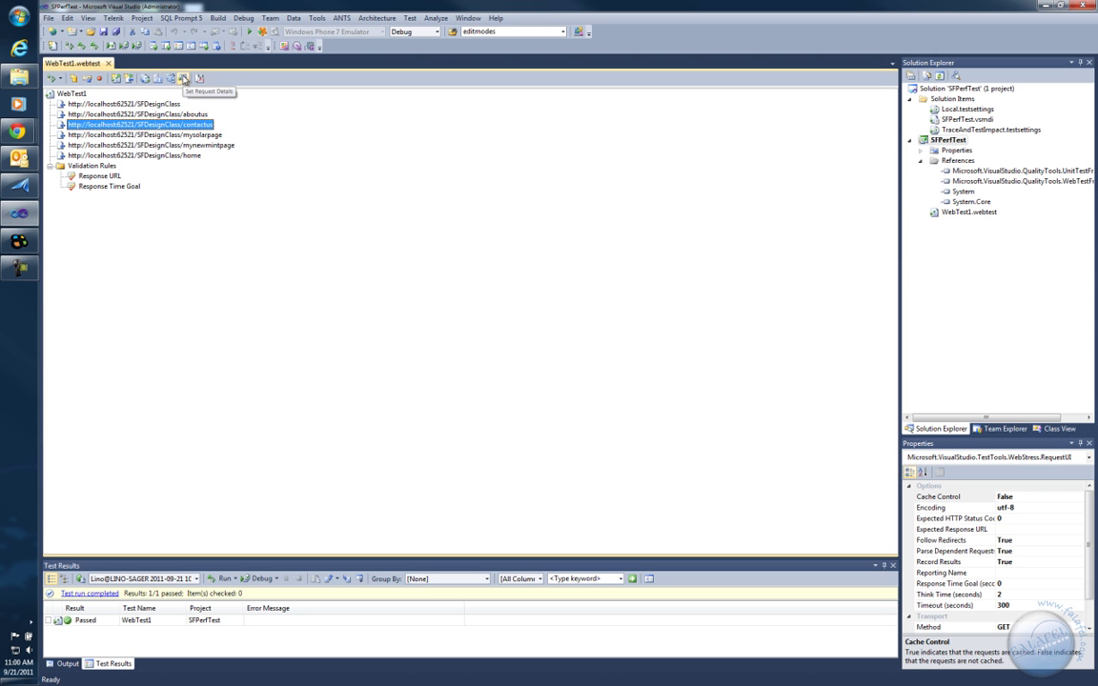
# Set the base SFDesignClass request's reporting name to "SF Design Home Page" and its think time to 2 seconds in the request details
pyautogui.click(183, 79)
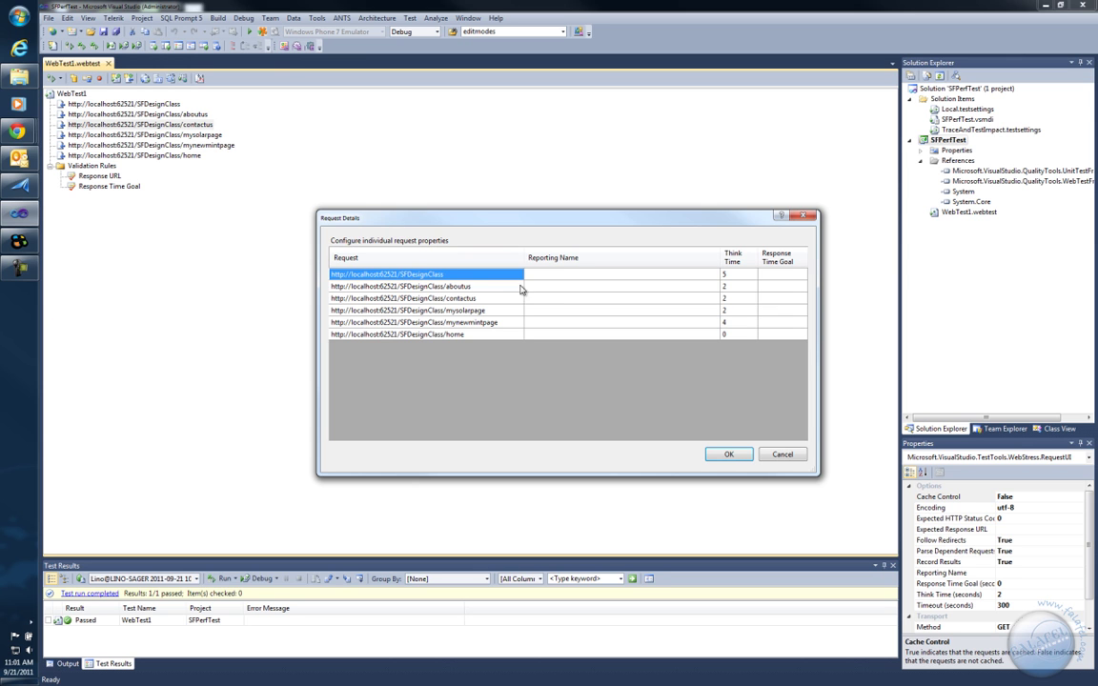
pyautogui.click(550, 274)
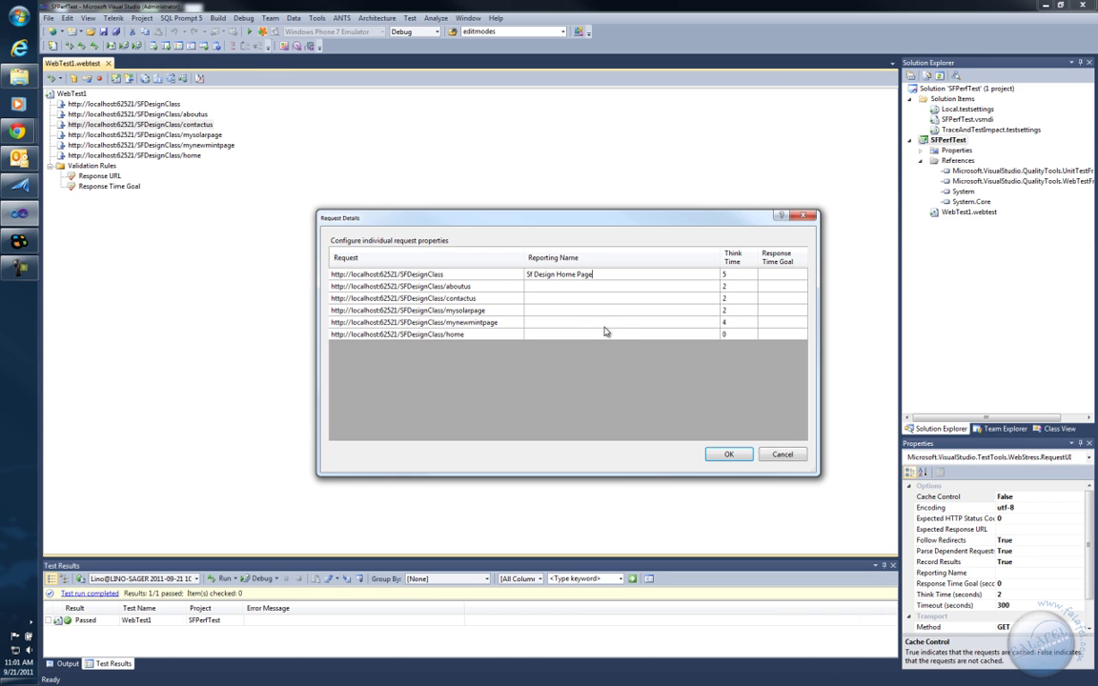
pyautogui.click(533, 273)
pyautogui.press('BackSpace')
pyautogui.write('F')
pyautogui.click(730, 274)
pyautogui.click(726, 322)
pyautogui.click(737, 458)
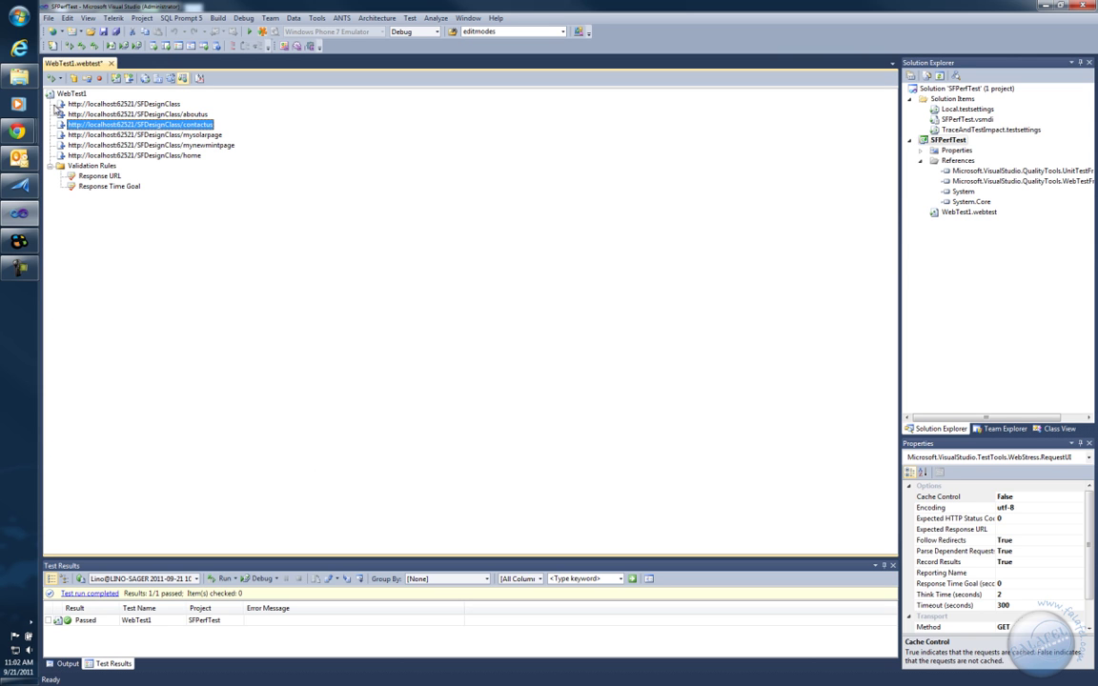
# Examine the properties of WebTest1 and of the base SFDesignClass request, including Expected HTTP Status Code
pyautogui.click(73, 94)
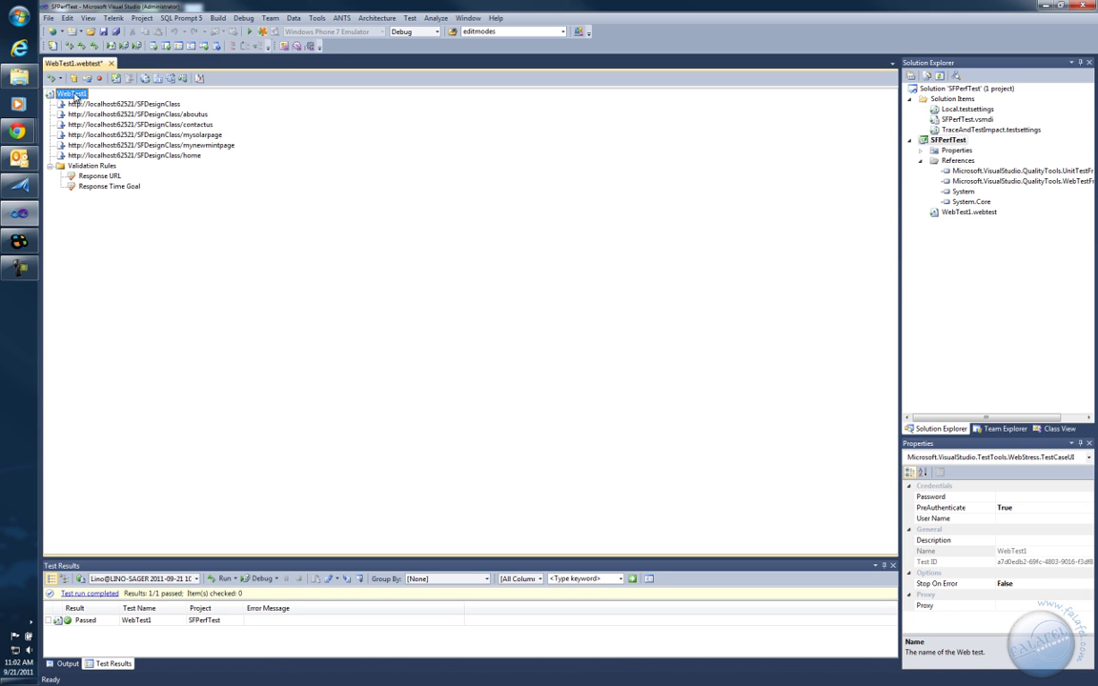
pyautogui.click(129, 105)
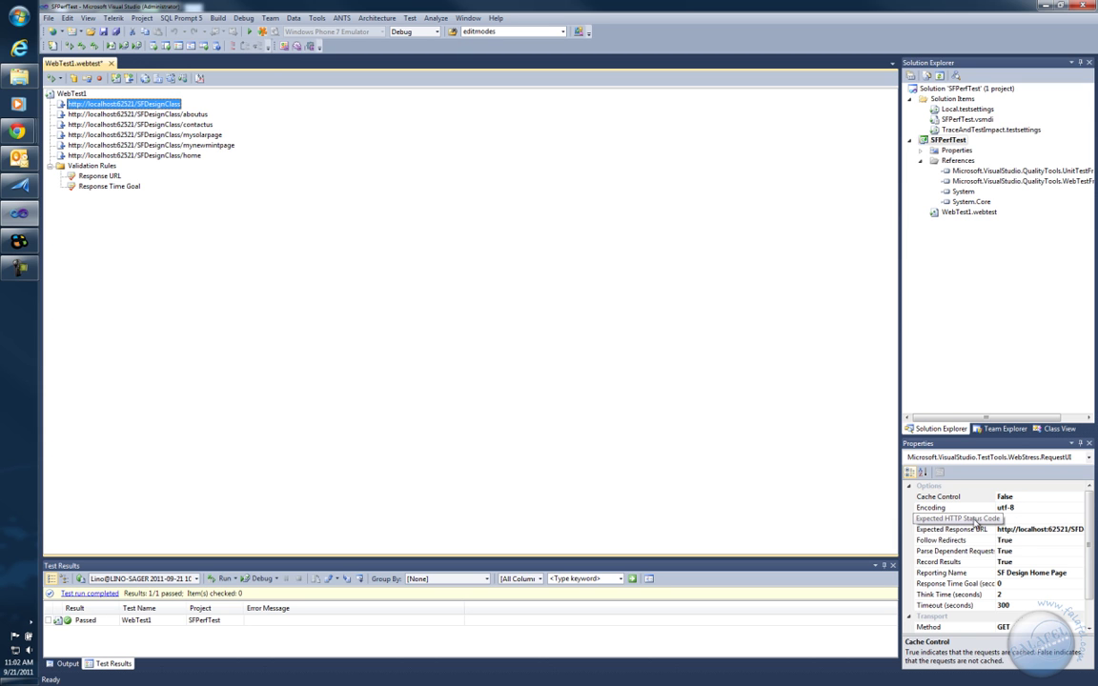
pyautogui.click(970, 520)
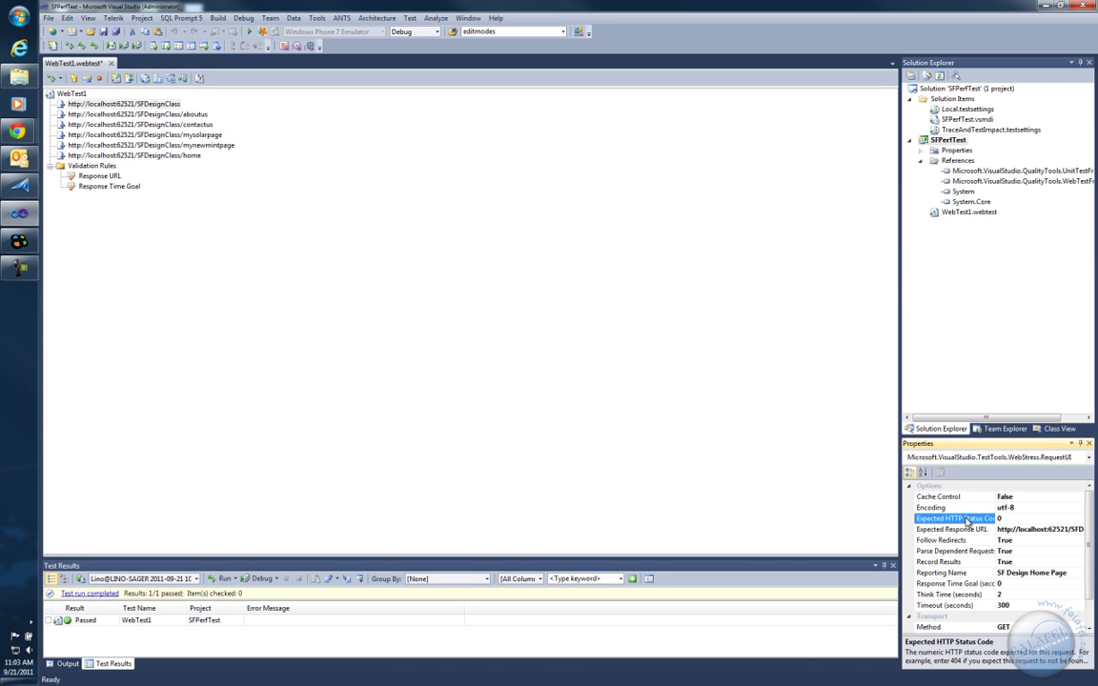
pyautogui.click(1000, 519)
pyautogui.click(998, 518)
pyautogui.scroll(-1, 1087, 605)
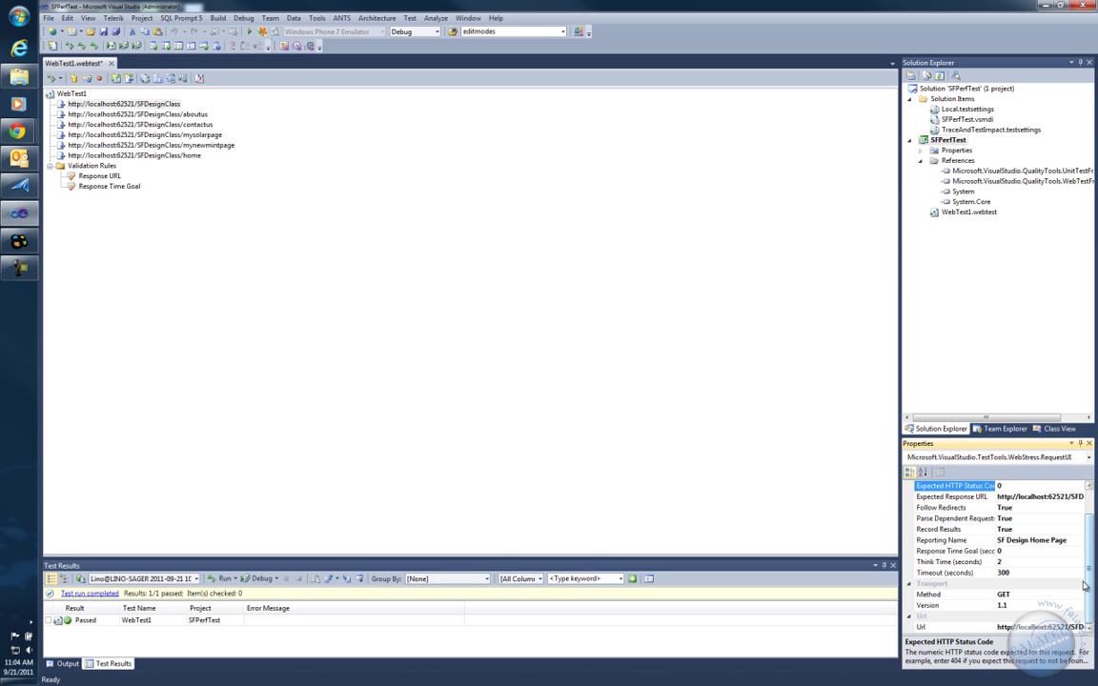
pyautogui.scroll(1, 980, 524)
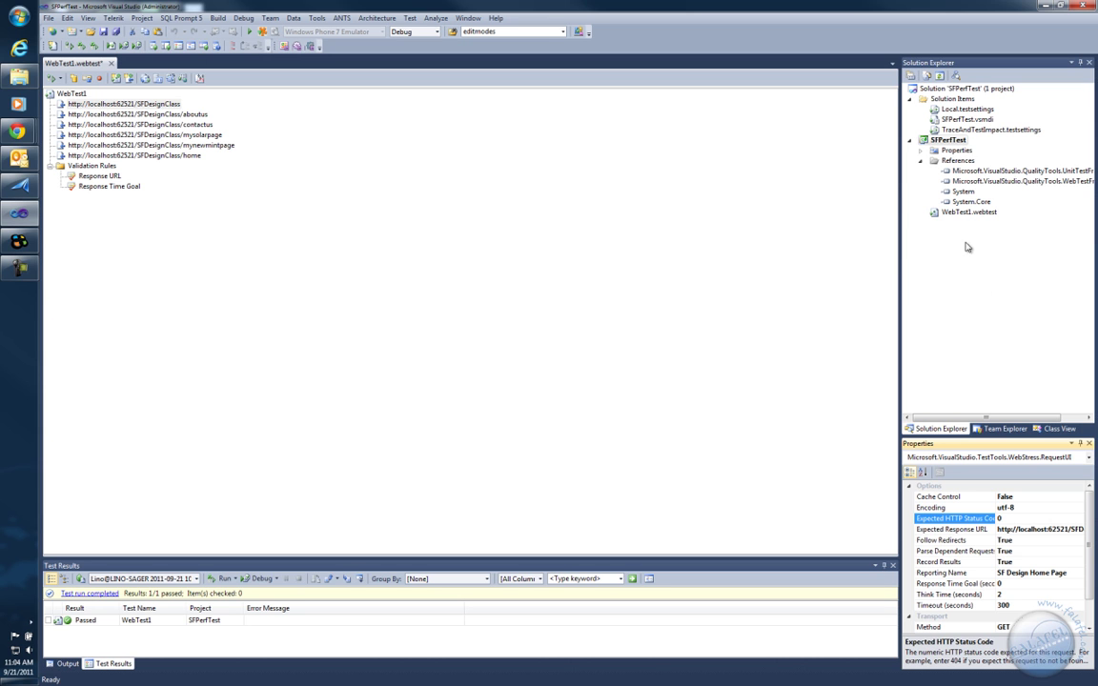
# Try to create a performance session from the web test
pyautogui.click(184, 78)
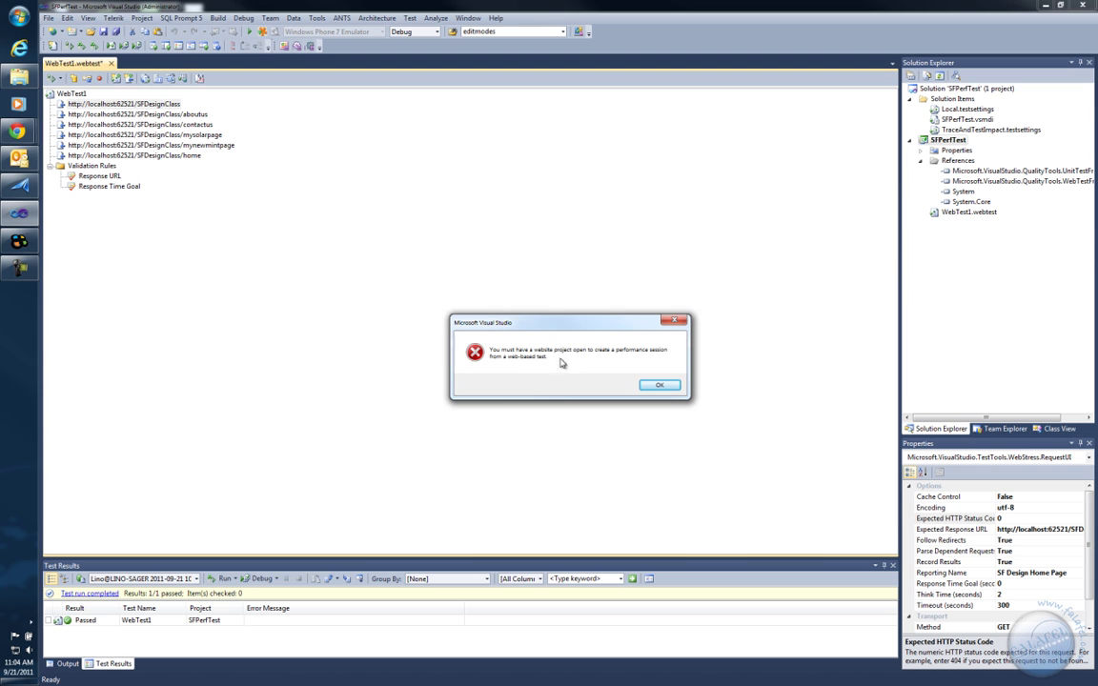
pyautogui.press('Return')
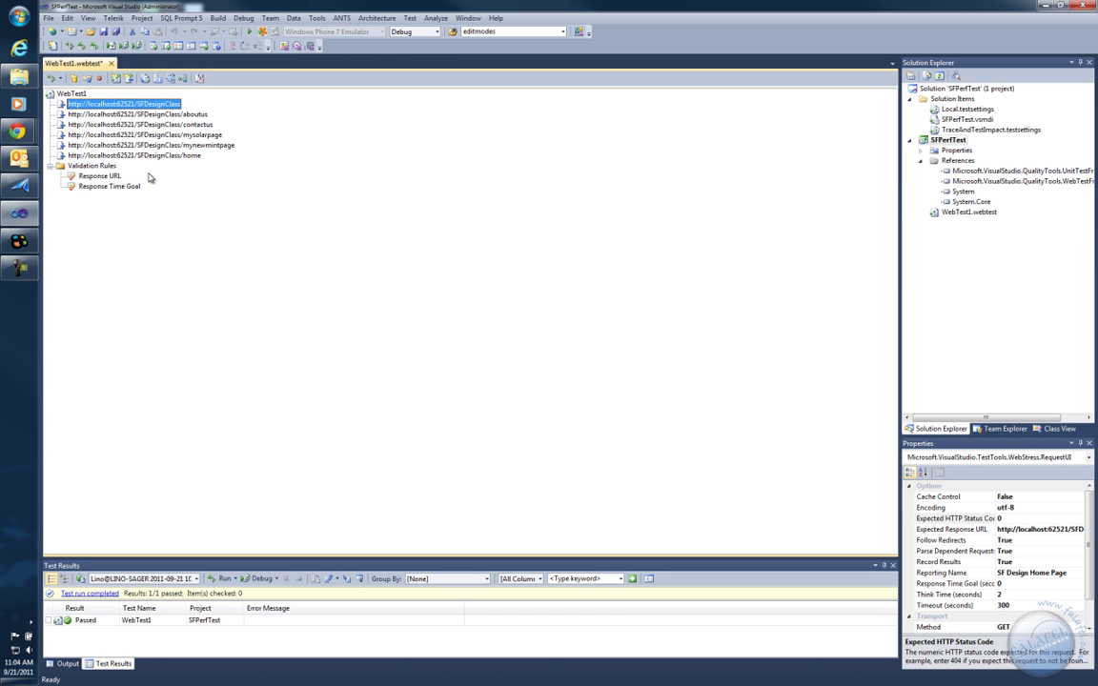
# Run WebTest1 and review the dependent requests loaded under SF Design Home Page in the results
pyautogui.click(51, 79)
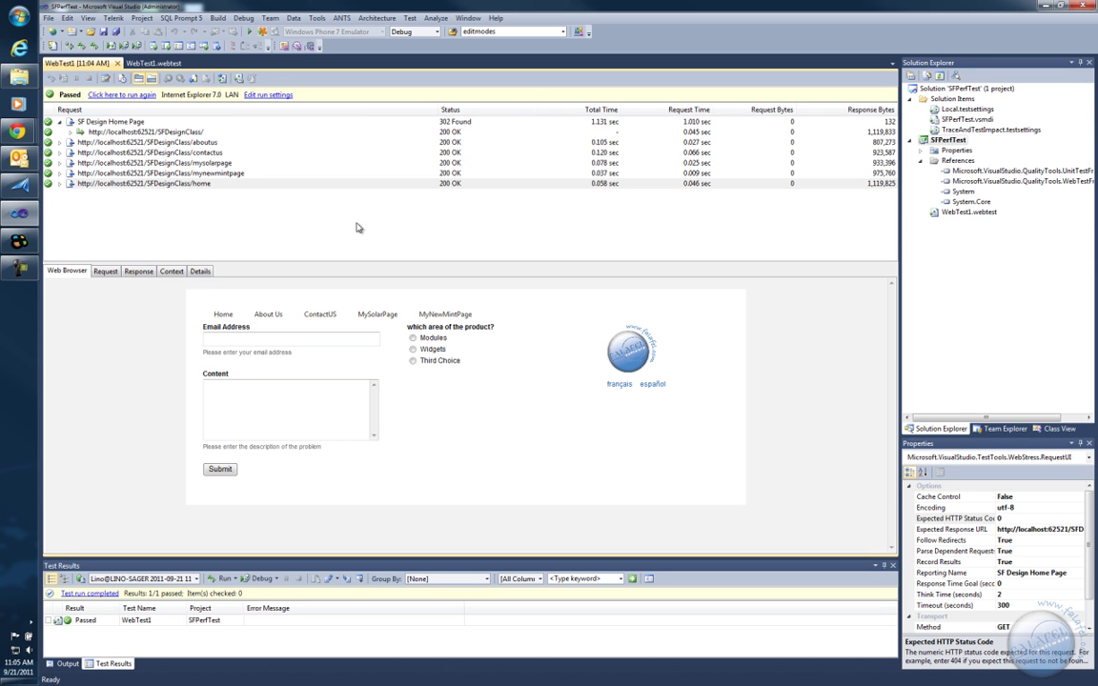
pyautogui.click(70, 132)
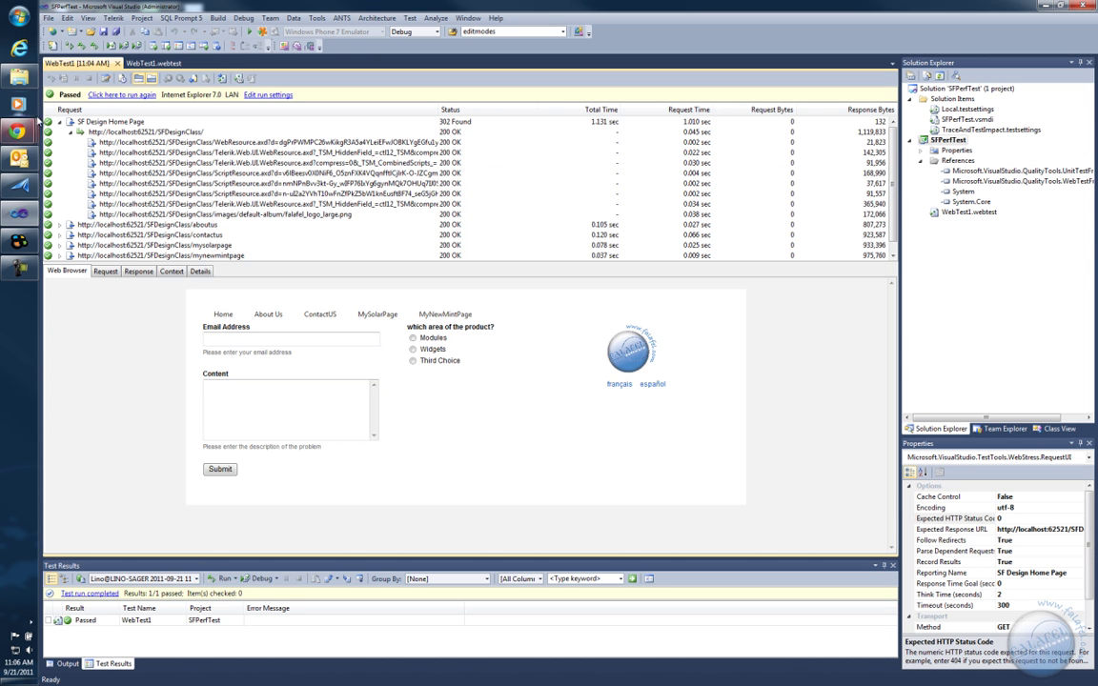
pyautogui.scroll(-1, 896, 193)
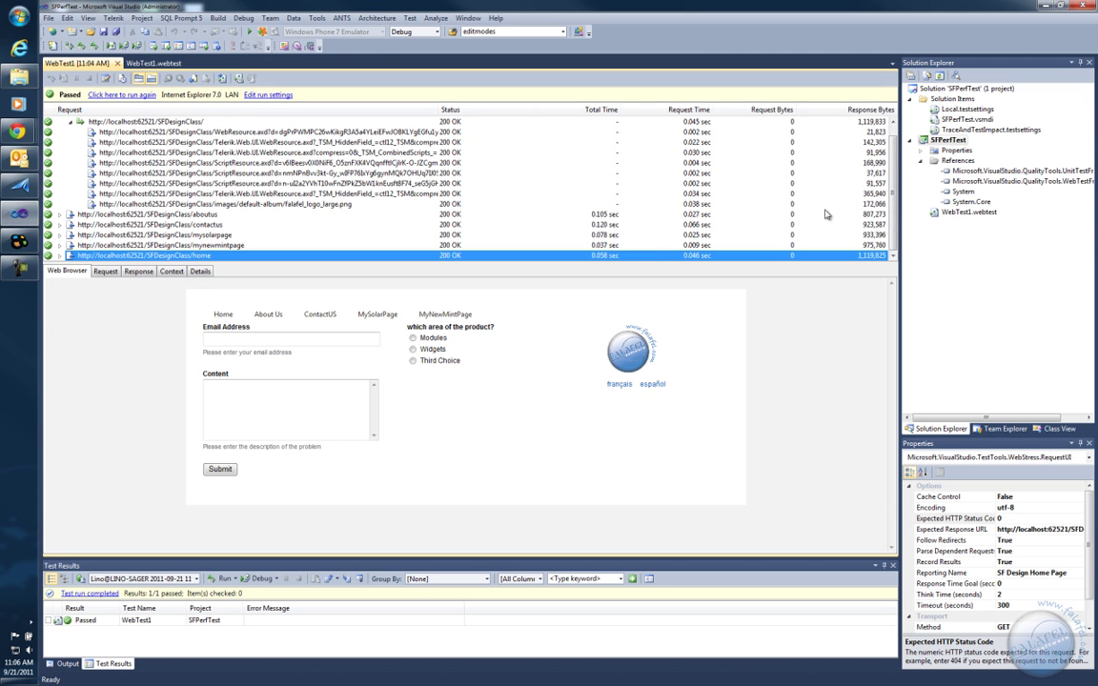
pyautogui.scroll(1, 803, 190)
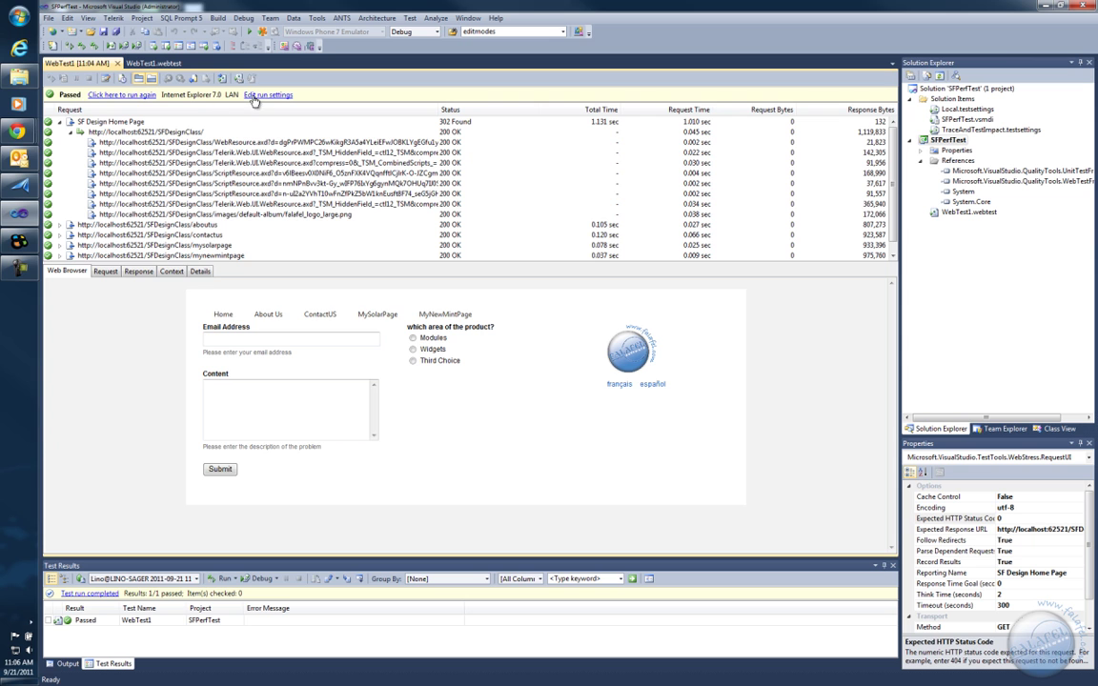
# Set the base SFDesignClass request's response time goal to 1 second, save the web test and run it again
pyautogui.click(153, 63)
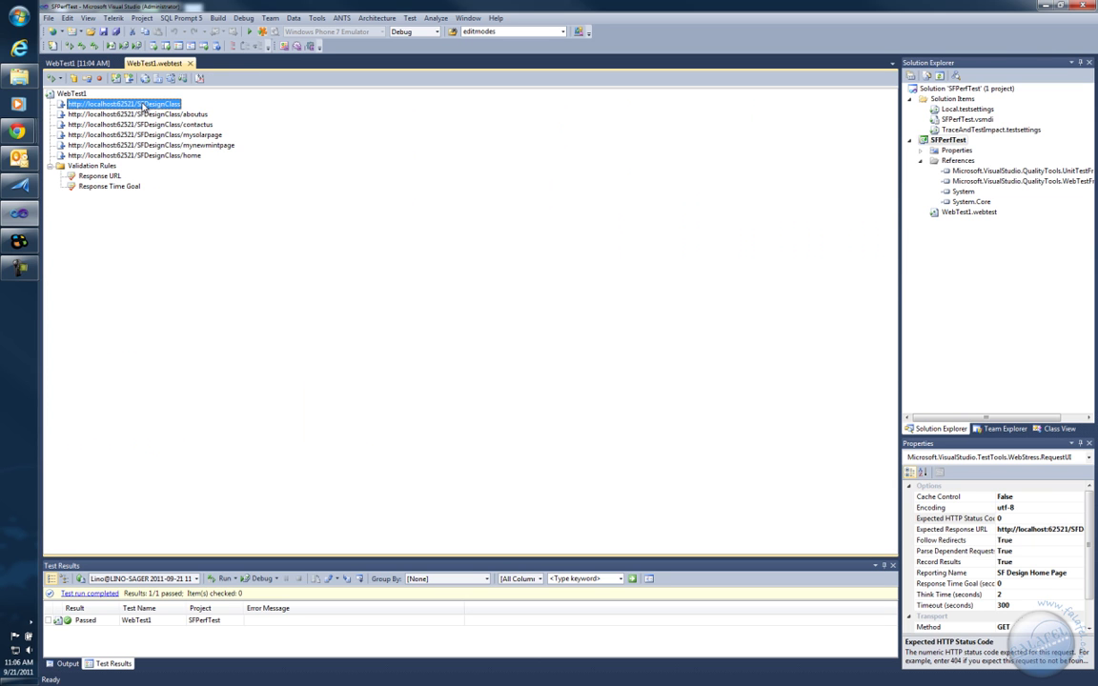
pyautogui.click(1008, 584)
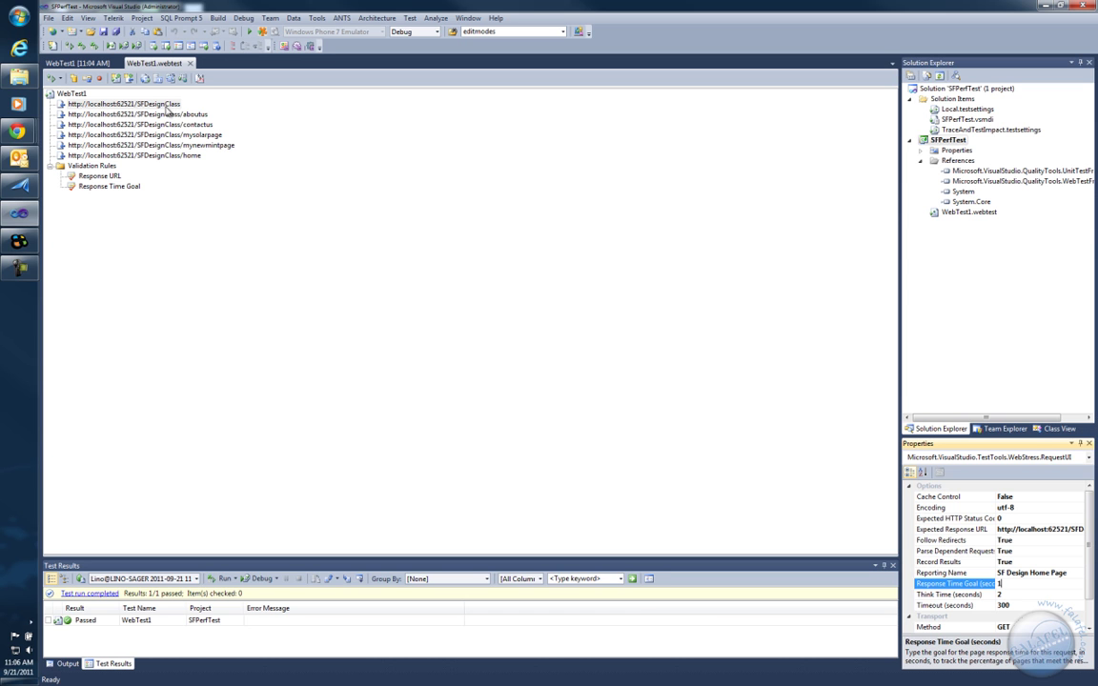
pyautogui.click(103, 32)
pyautogui.click(55, 80)
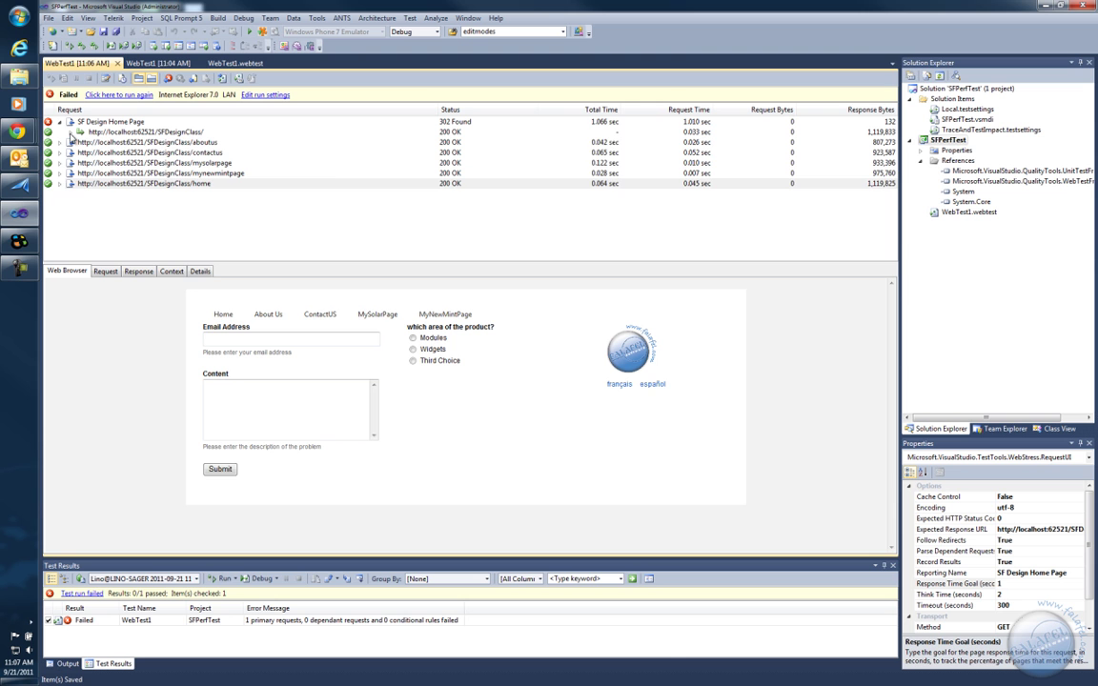
# Inspect the SF Design Home Page result and its redirected SFDesignClass request with the dependent requests in the new run
pyautogui.click(70, 134)
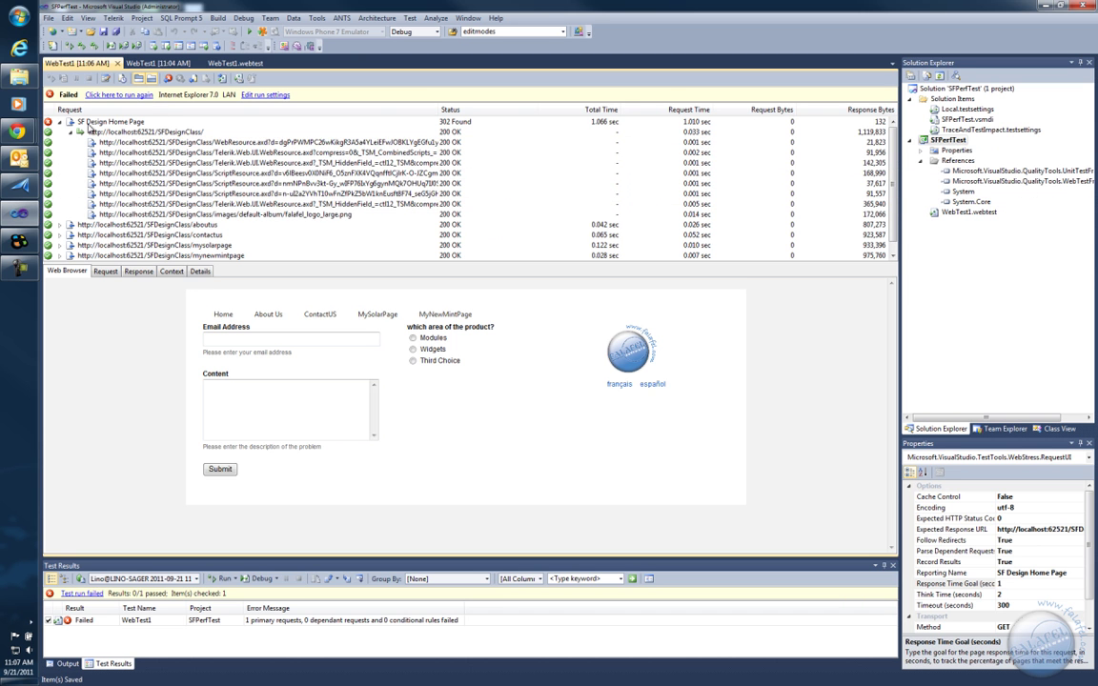
pyautogui.click(107, 122)
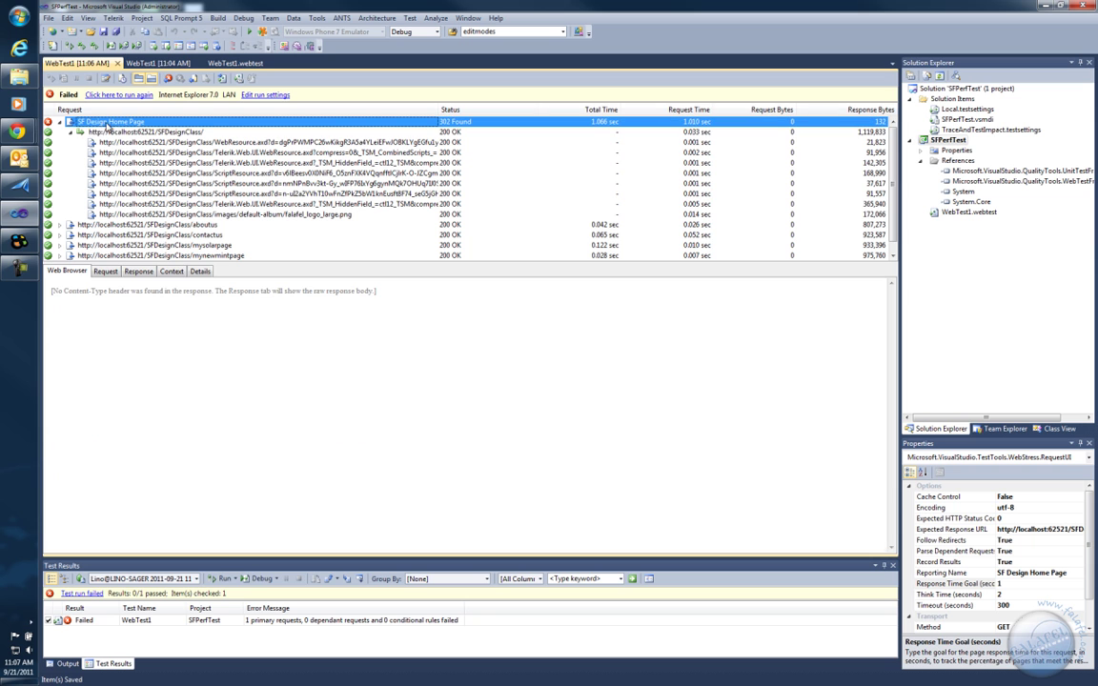
pyautogui.click(79, 133)
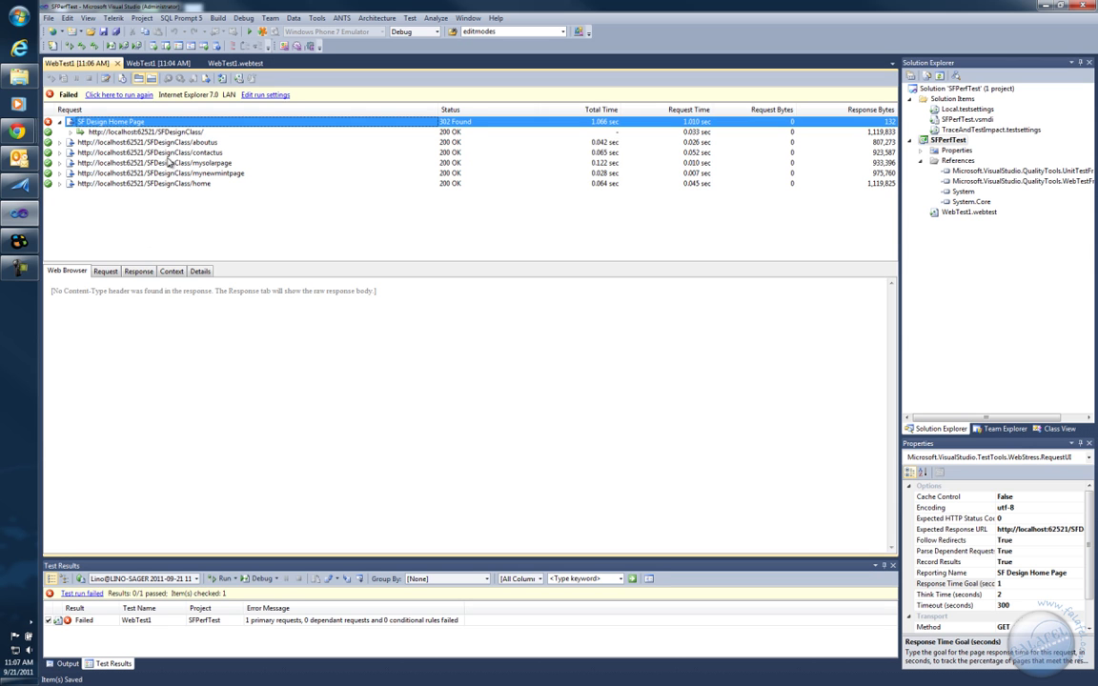
pyautogui.click(143, 132)
pyautogui.click(70, 131)
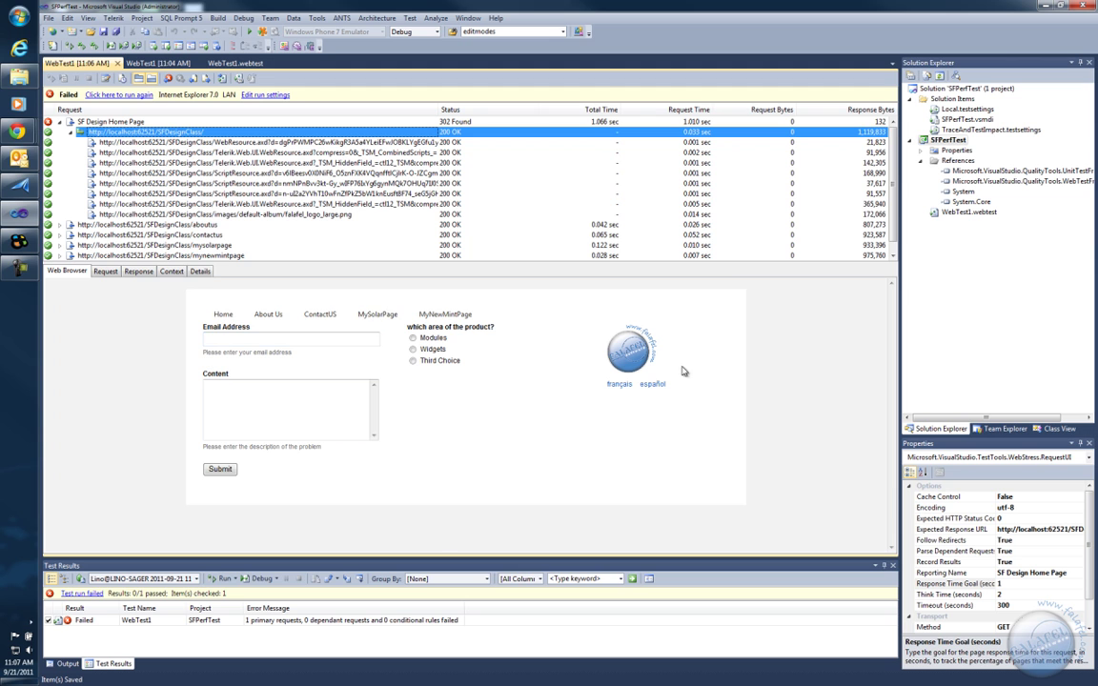
# Examine the redirected SFDesignClass request's headers and parameters, its response body and its context values
pyautogui.click(105, 272)
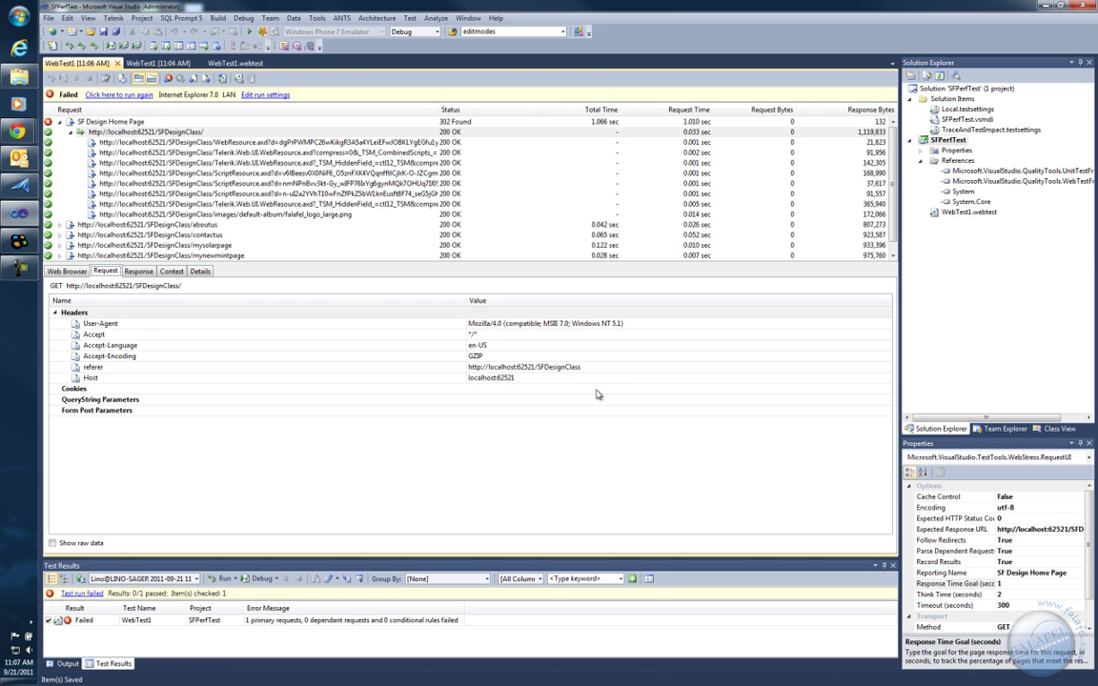
pyautogui.click(94, 400)
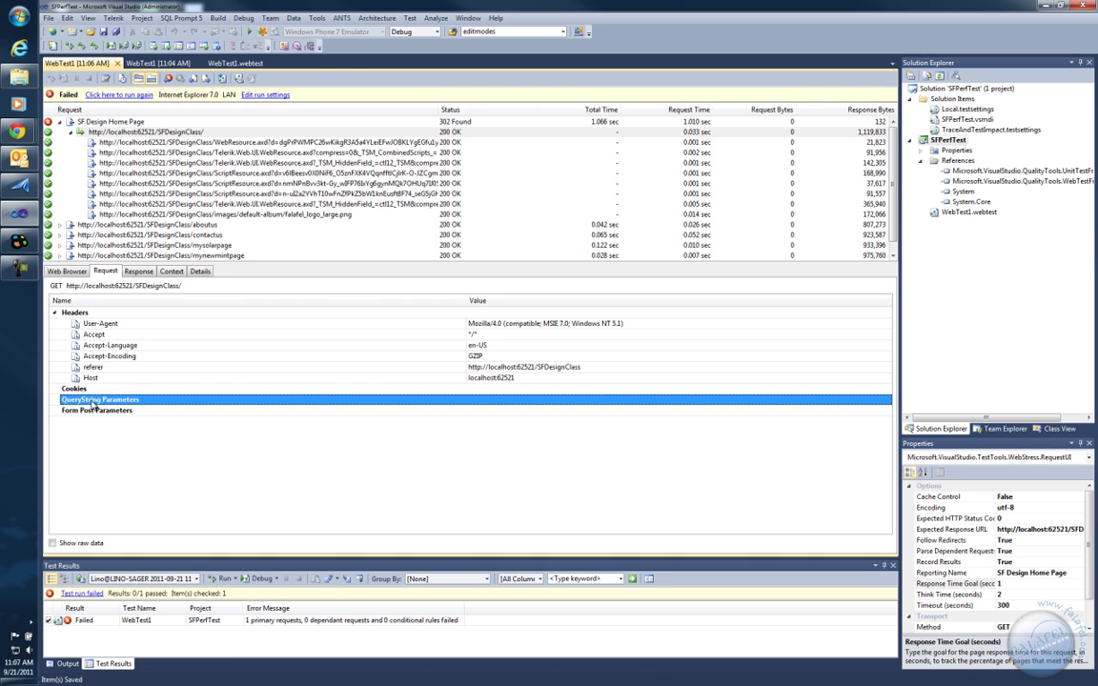
pyautogui.click(91, 411)
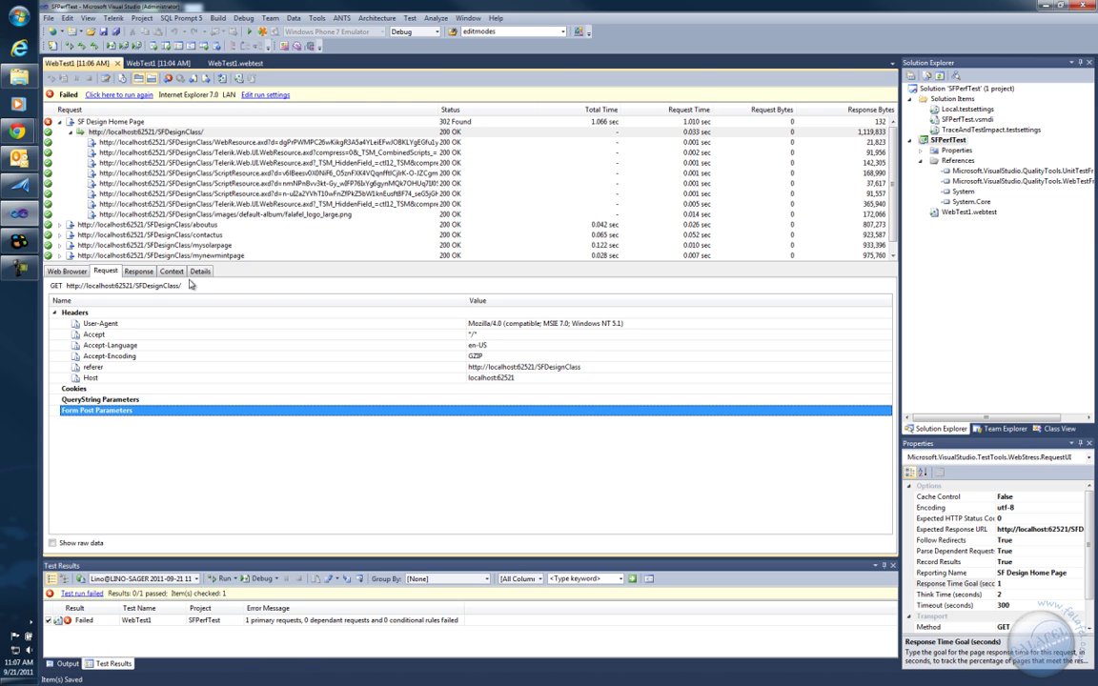
pyautogui.click(138, 270)
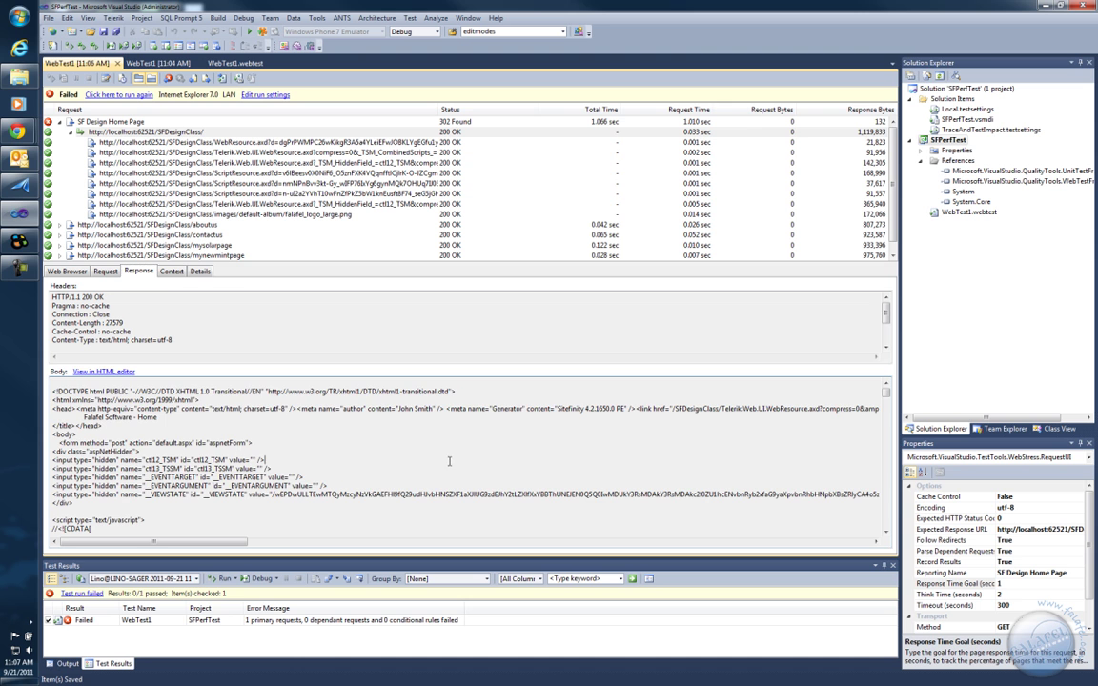
pyautogui.scroll(-7, 238, 450)
pyautogui.scroll(-6, 449, 461)
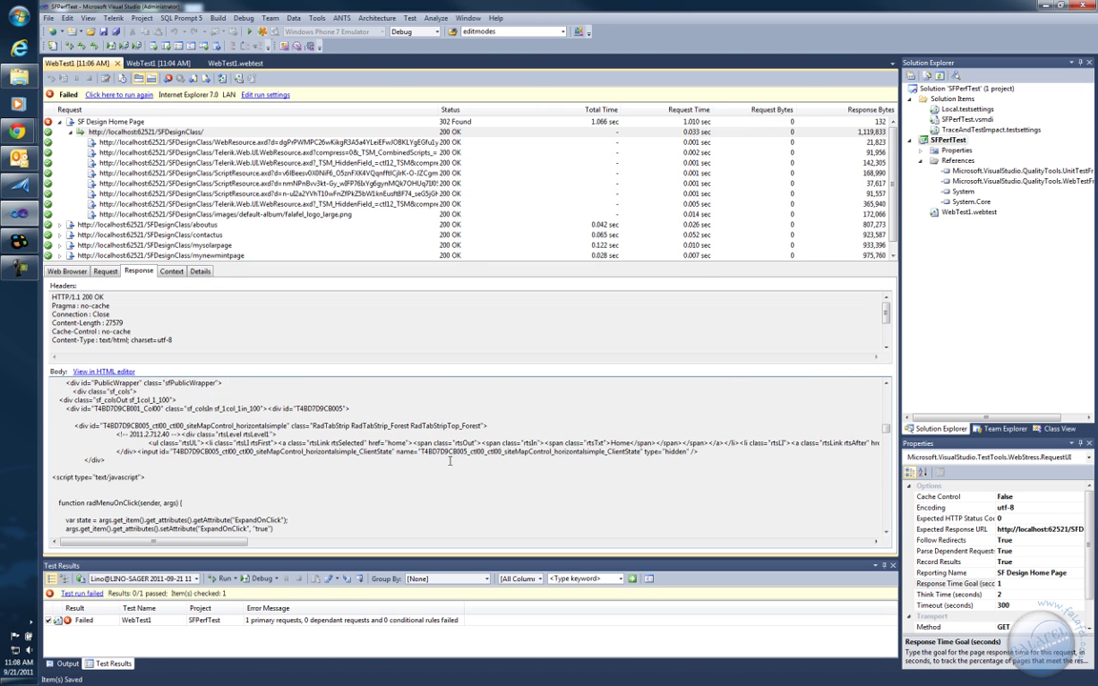
pyautogui.click(171, 272)
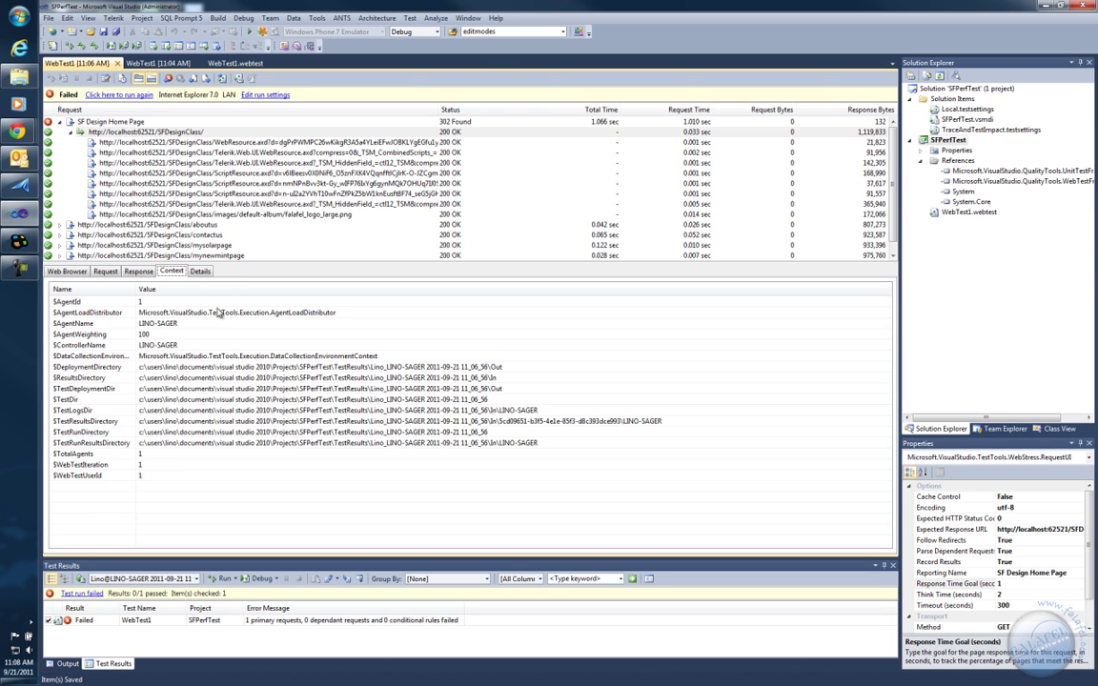
# Examine the validation rule details of the redirected SFDesignClass request and of SF Design Home Page, widening the rule result column
pyautogui.click(200, 272)
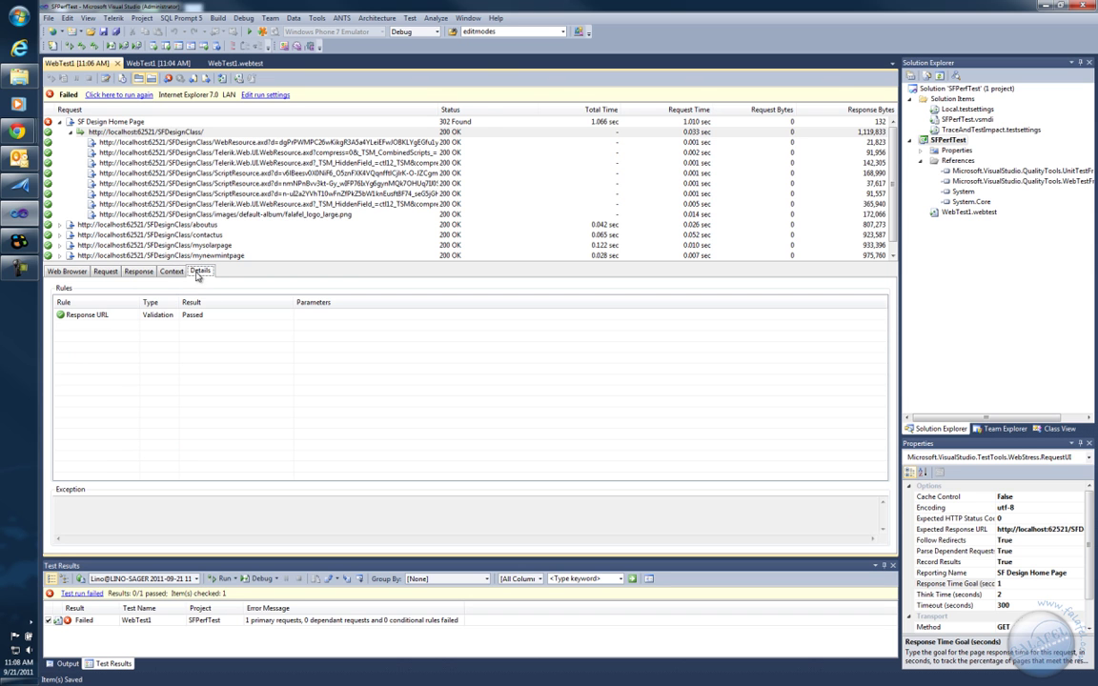
pyautogui.click(94, 314)
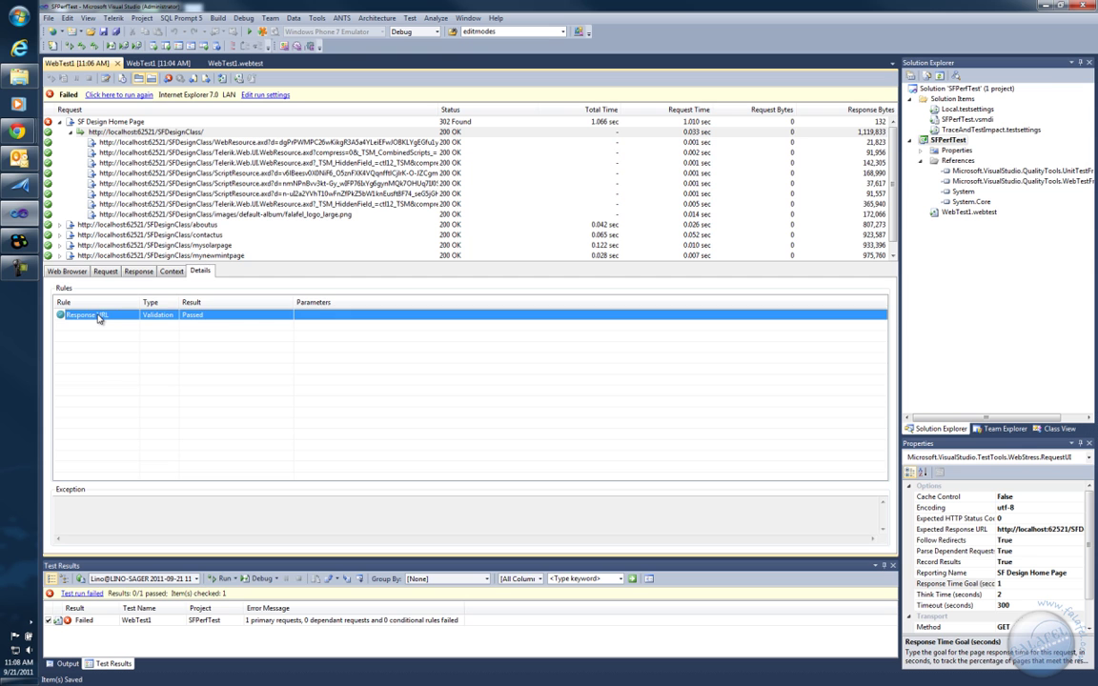
pyautogui.click(112, 124)
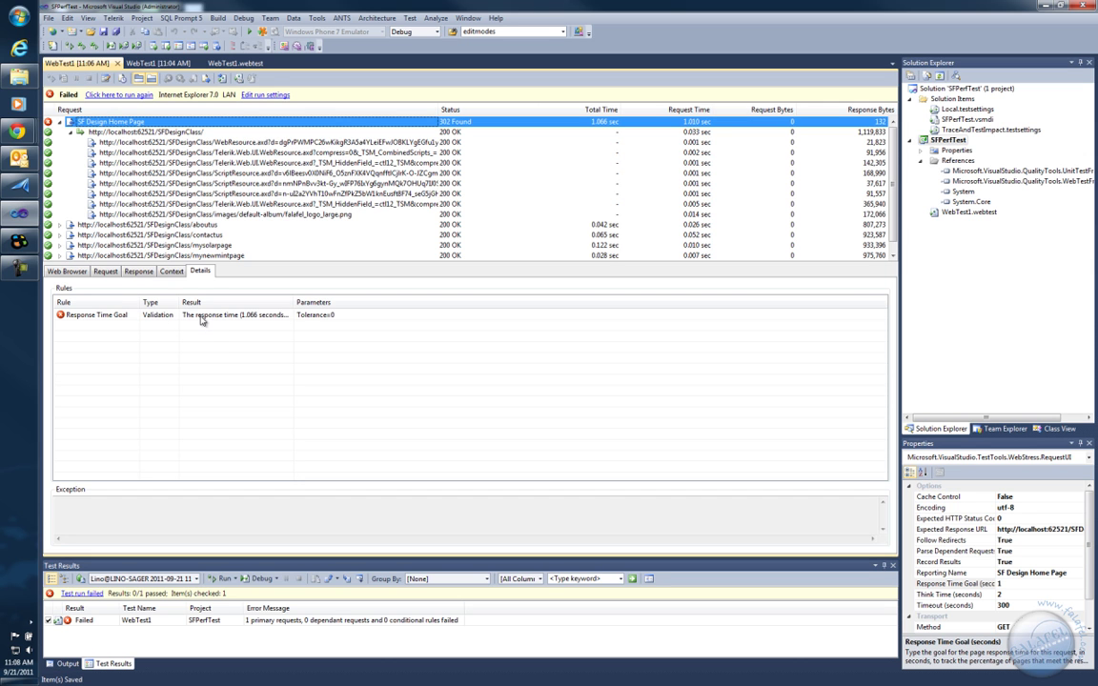
pyautogui.moveTo(294, 301); pyautogui.dragTo(422, 301)
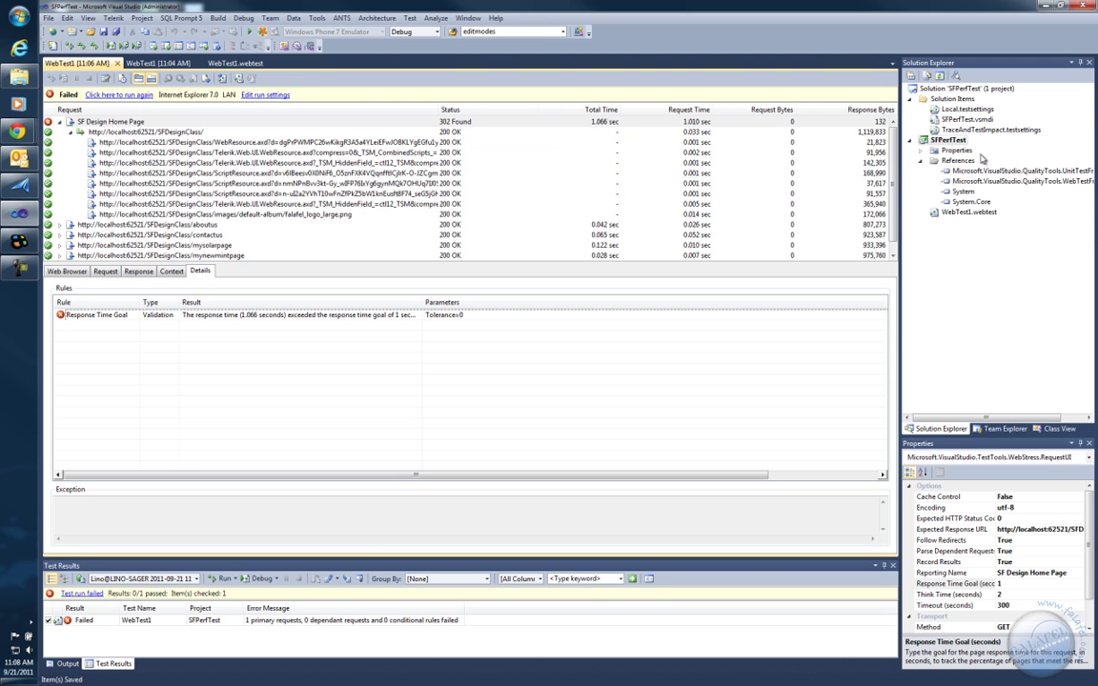
# Rename the WebTest1.webtest file in the SFPerfTest project to SFSmokeTest
pyautogui.click(966, 213)
pyautogui.click(969, 214)
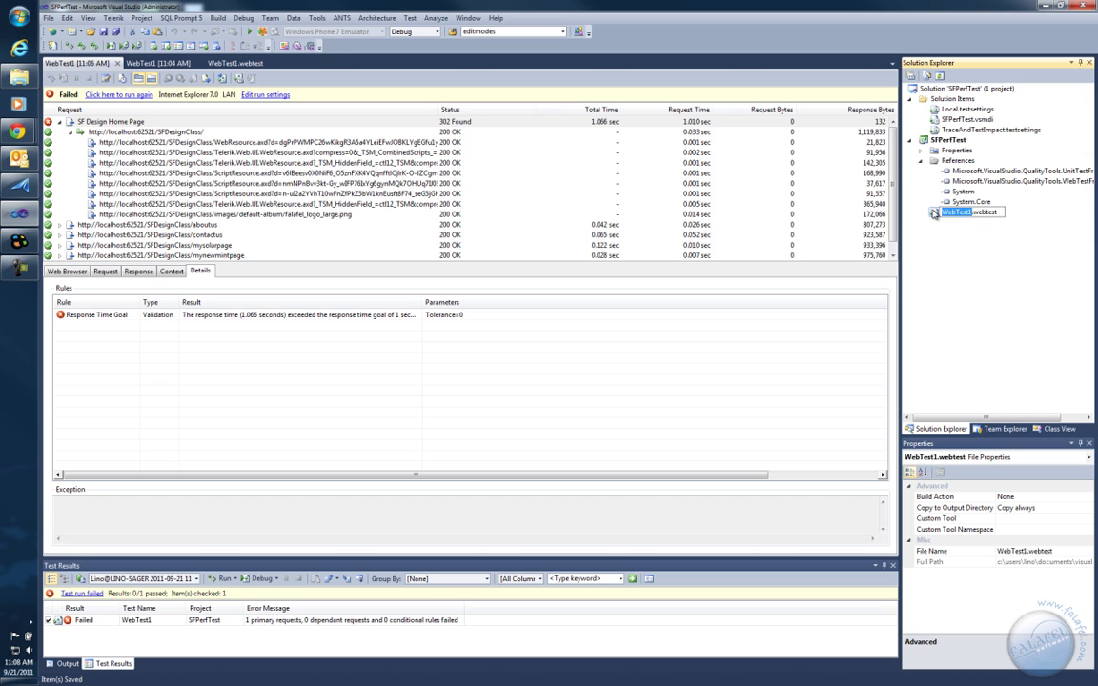
pyautogui.write('SFSmokeTest')
pyautogui.press('Return')
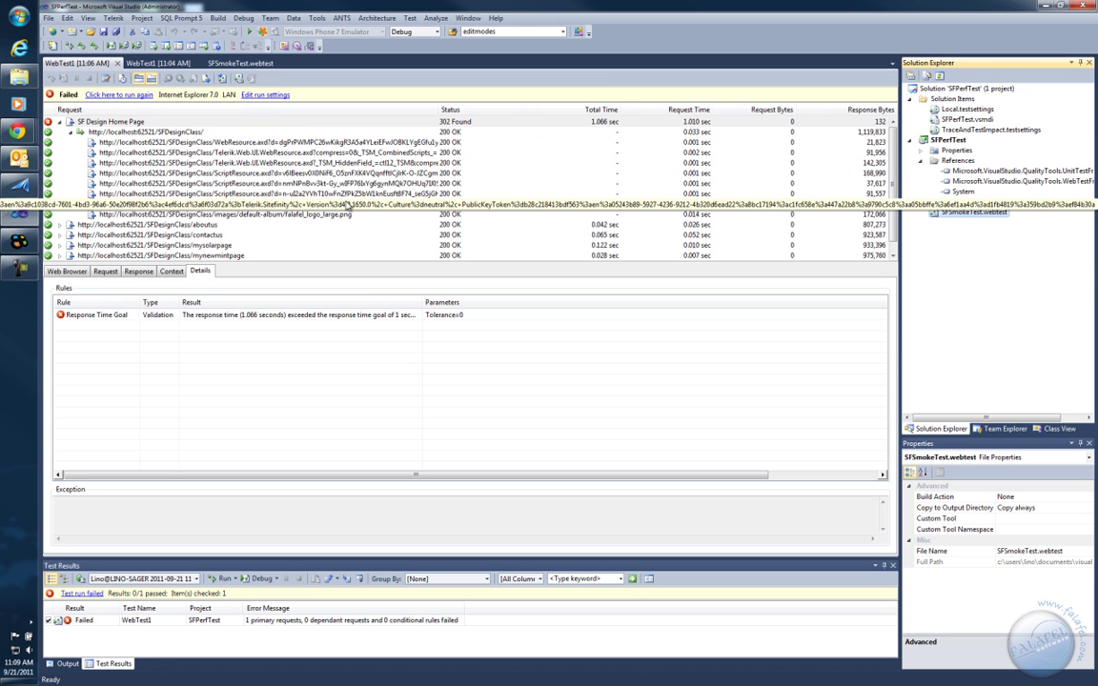
# Start a new load test in the SFPerfTest project and name its scenario SF10Users, keeping the default think time profile
pyautogui.rightClick(954, 143)
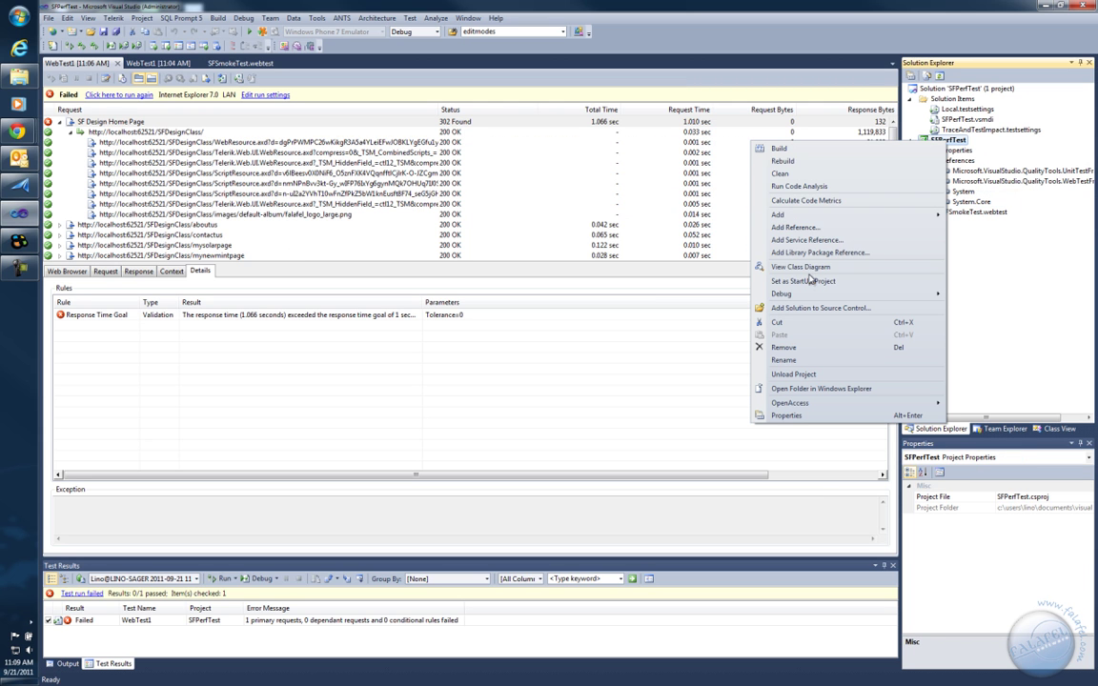
pyautogui.moveTo(753, 218)
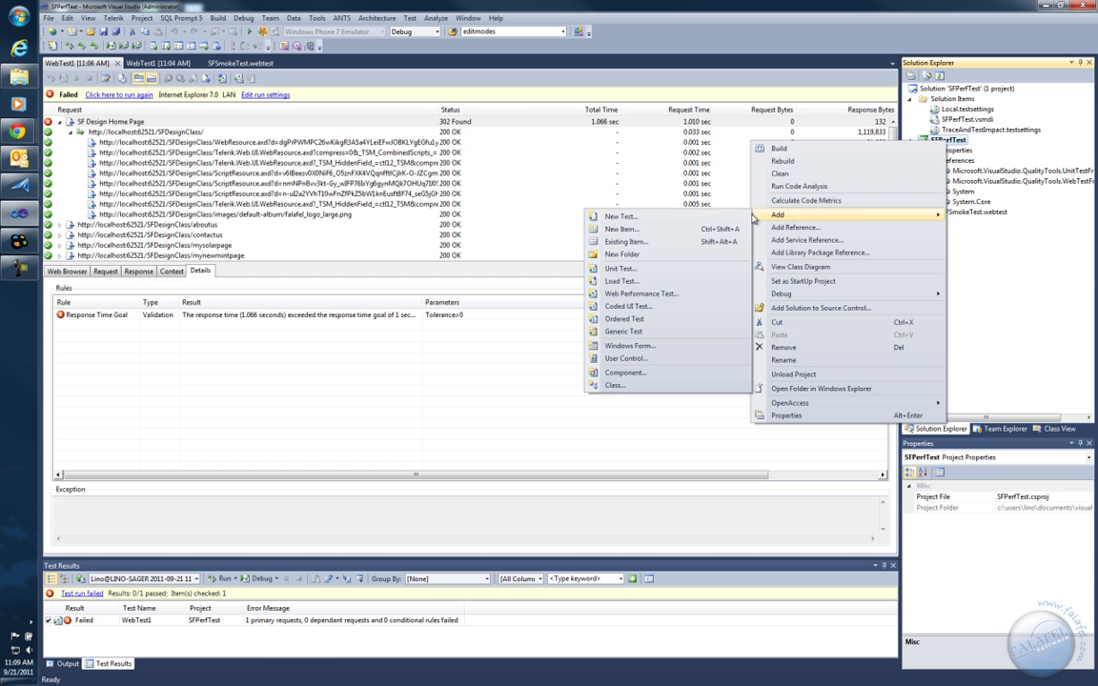
pyautogui.click(622, 281)
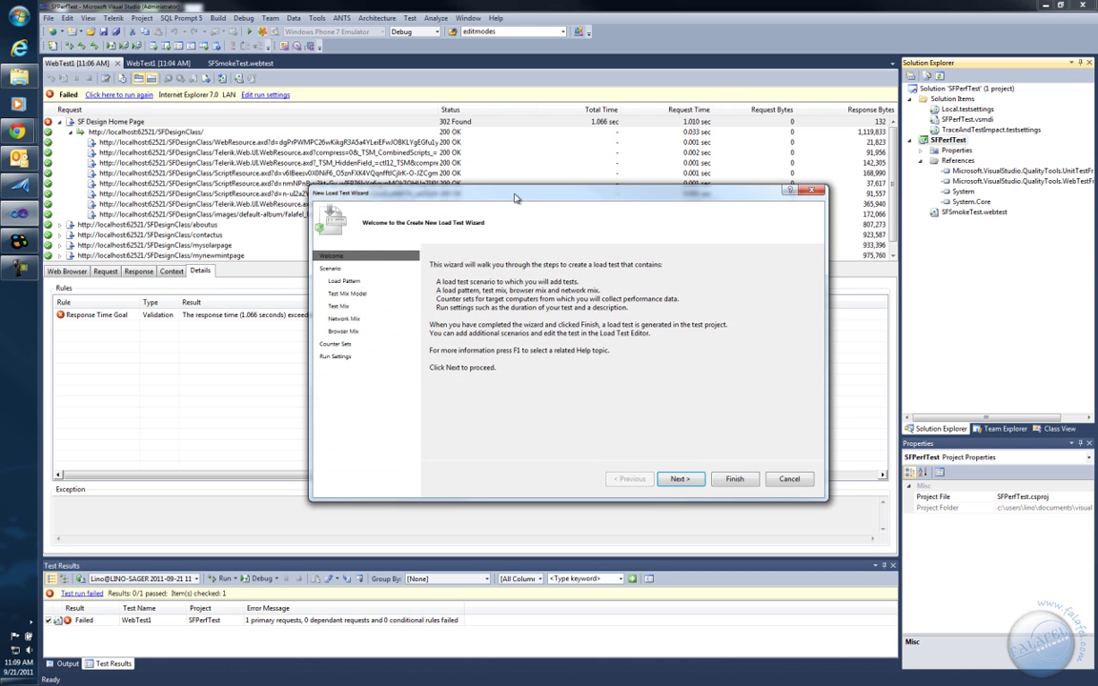
pyautogui.moveTo(515, 197); pyautogui.dragTo(439, 153)
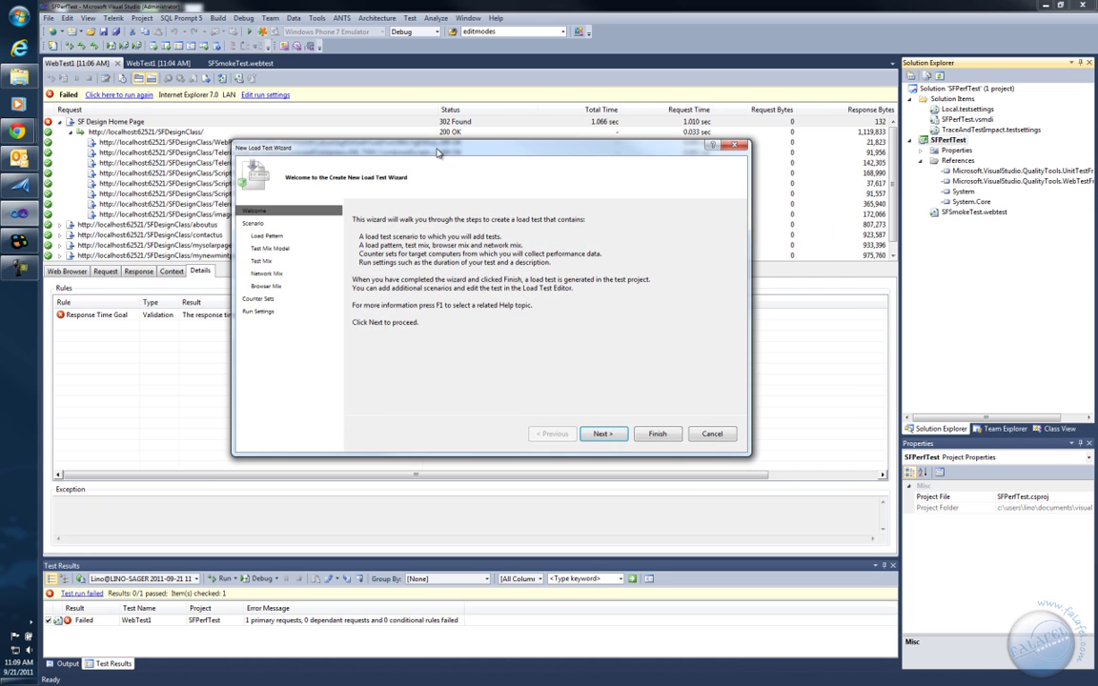
pyautogui.click(603, 433)
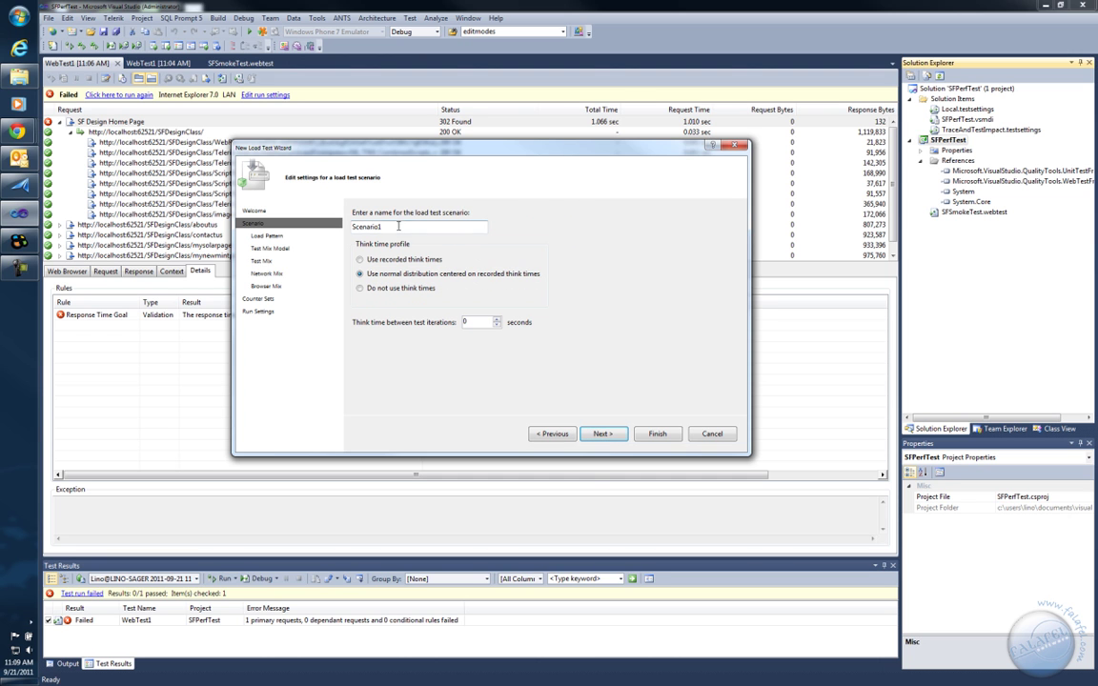
pyautogui.moveTo(406, 230); pyautogui.dragTo(303, 231)
pyautogui.write('SF10Users')
pyautogui.click(603, 435)
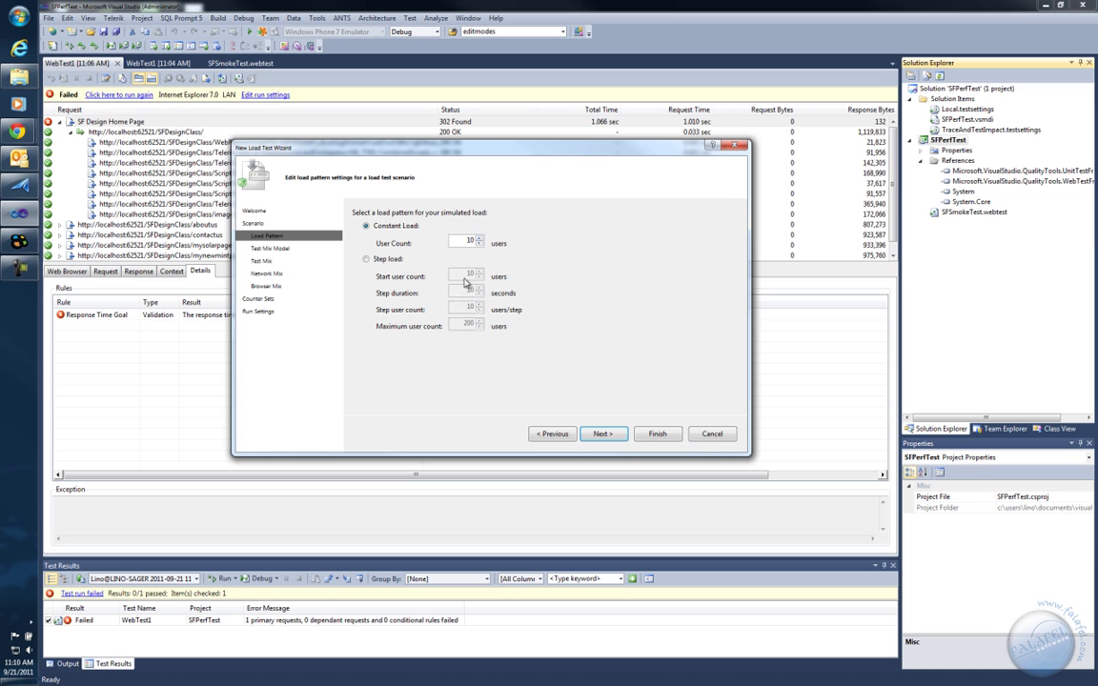
# Accept a constant load of 10 users and base the test mix on the number of virtual users
pyautogui.click(602, 434)
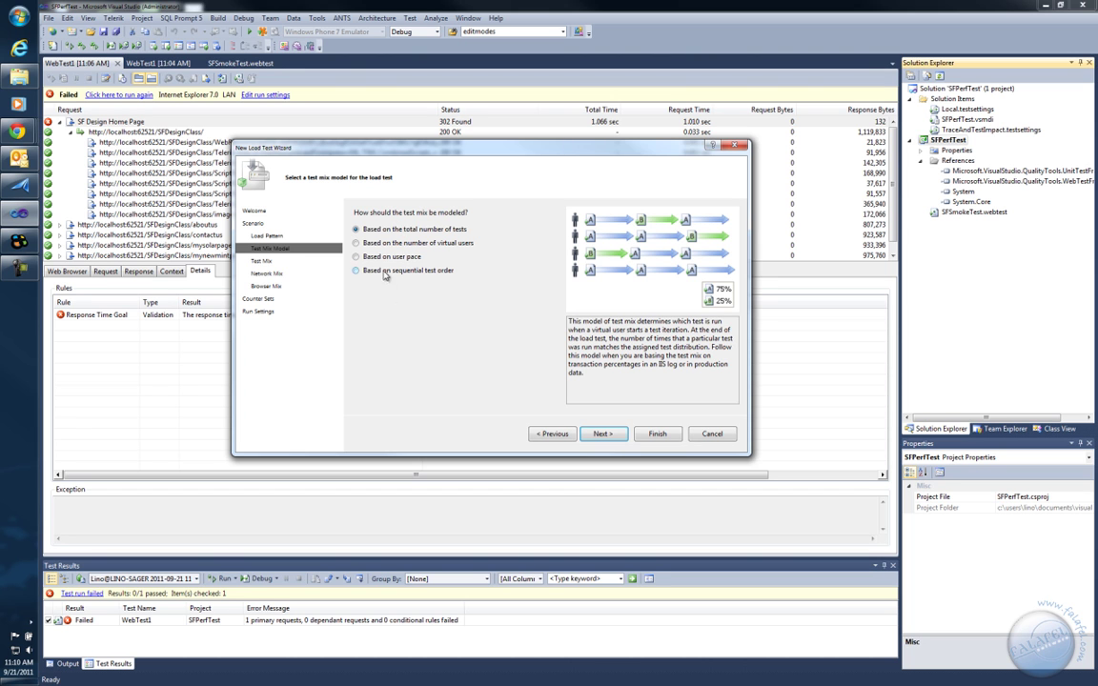
pyautogui.click(356, 243)
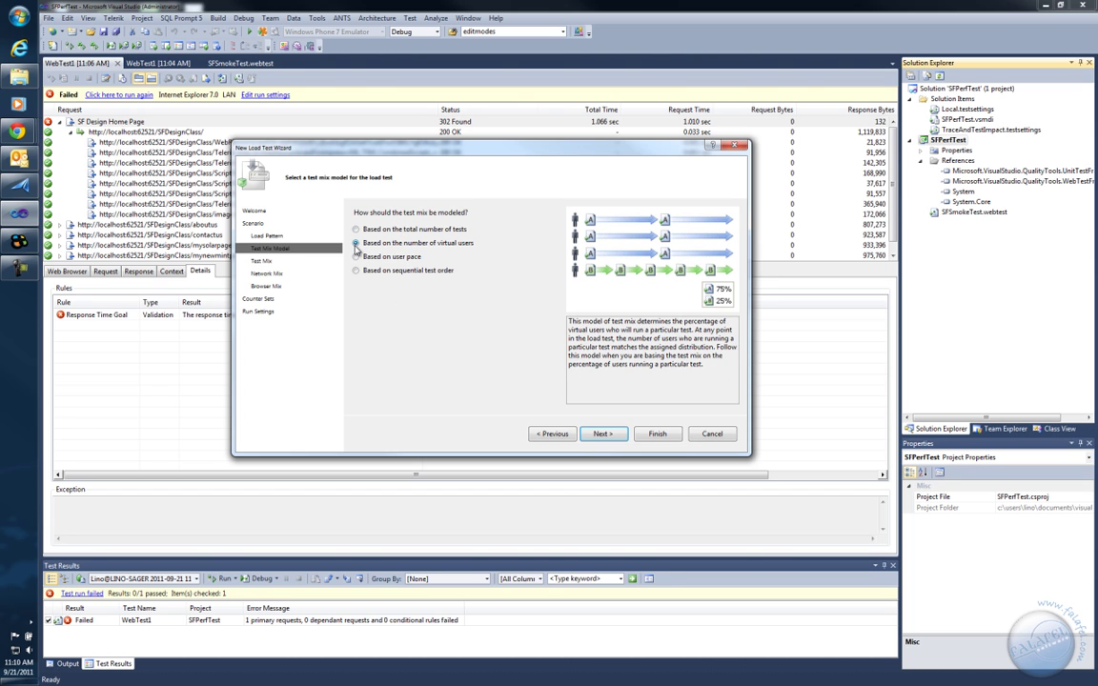
pyautogui.click(602, 434)
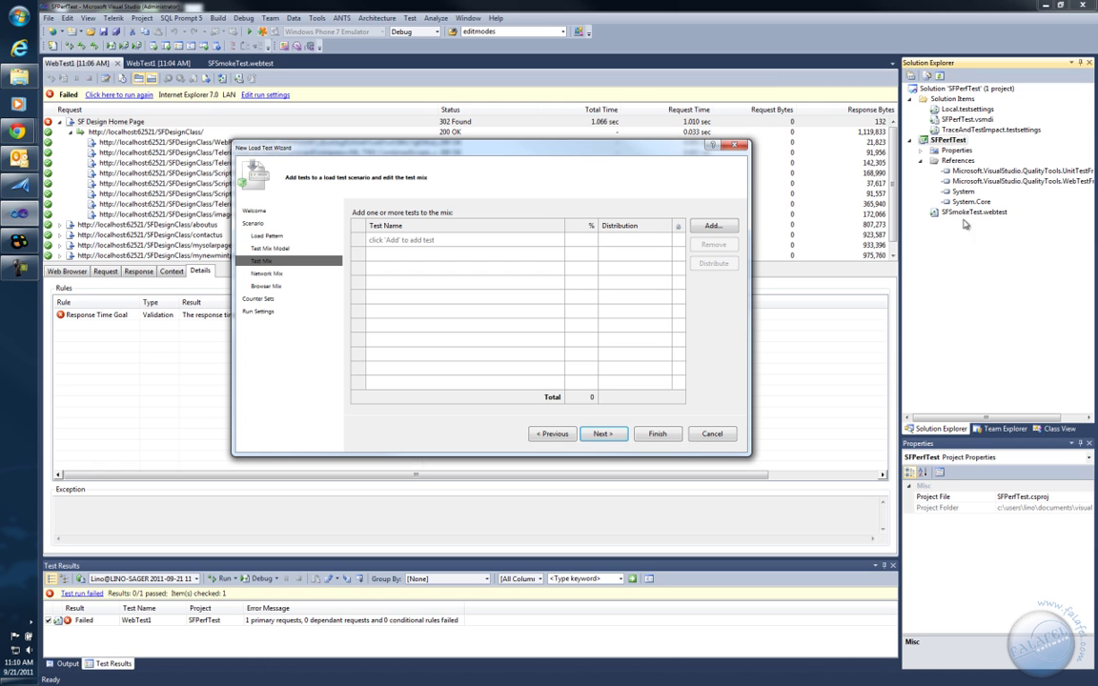
# Add SFSmokeTest to the load test's test mix at 100 percent
pyautogui.click(713, 226)
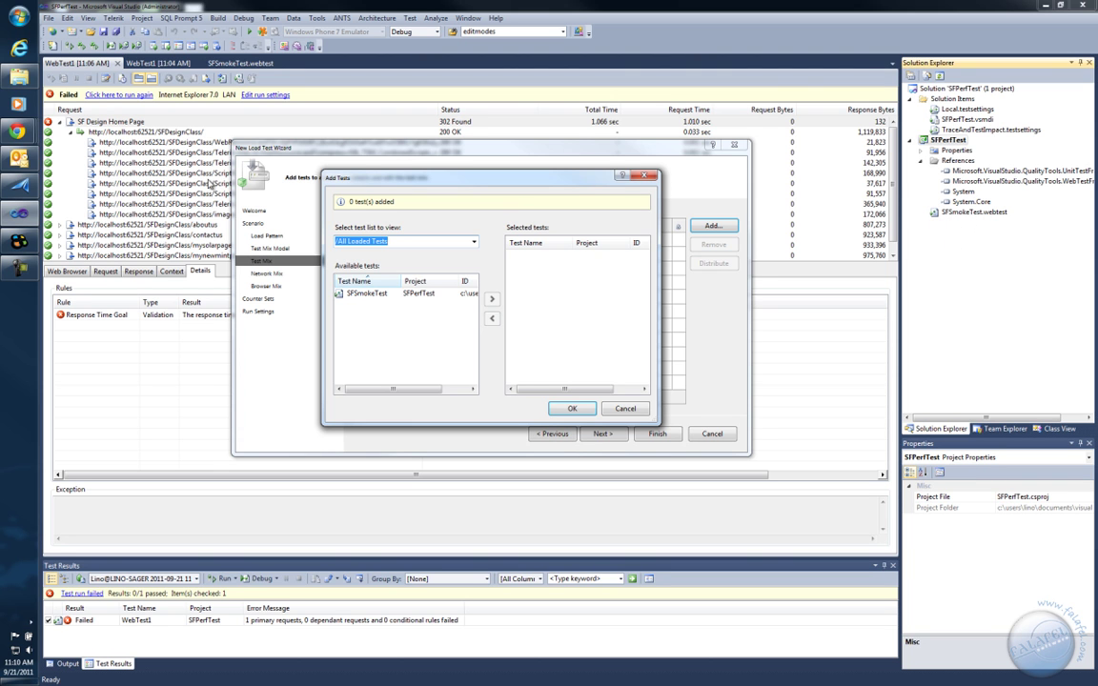
pyautogui.click(371, 295)
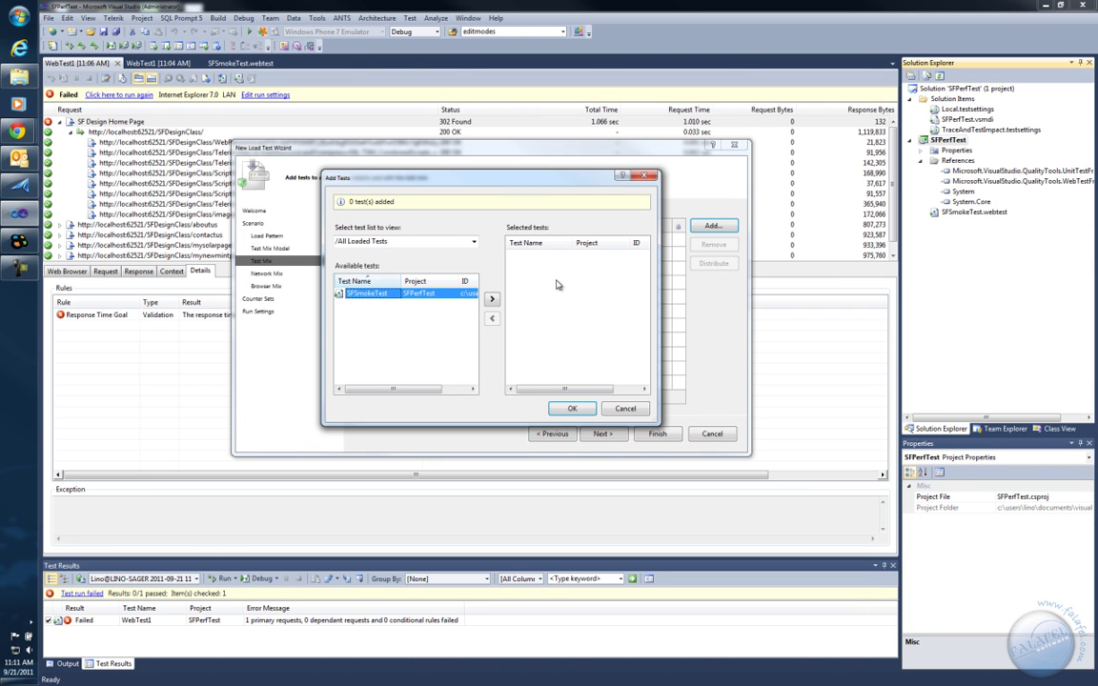
pyautogui.click(491, 298)
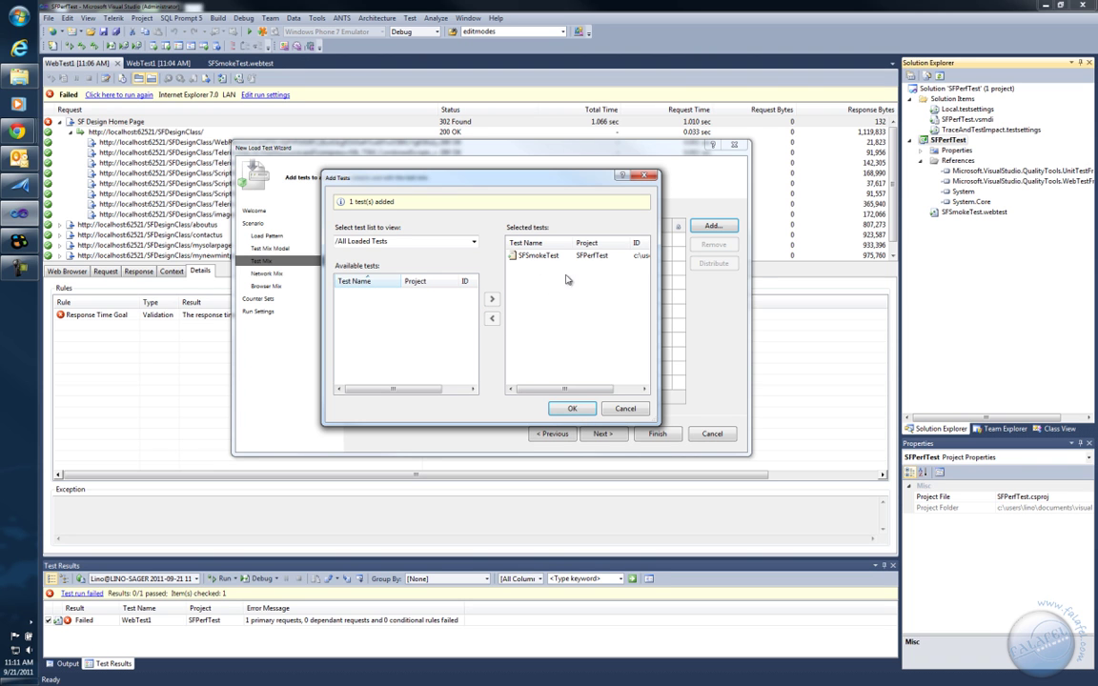
pyautogui.click(572, 409)
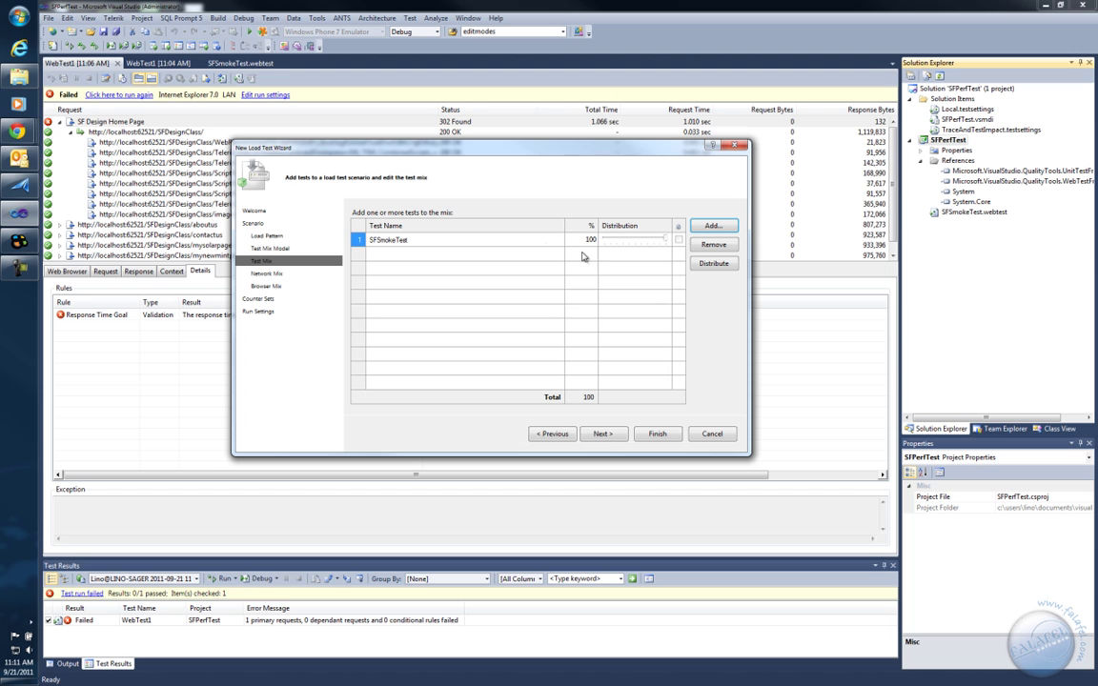
pyautogui.click(602, 433)
# Keep LAN as the only network type and set the browser mix to Internet Explorer 8.0
pyautogui.click(517, 241)
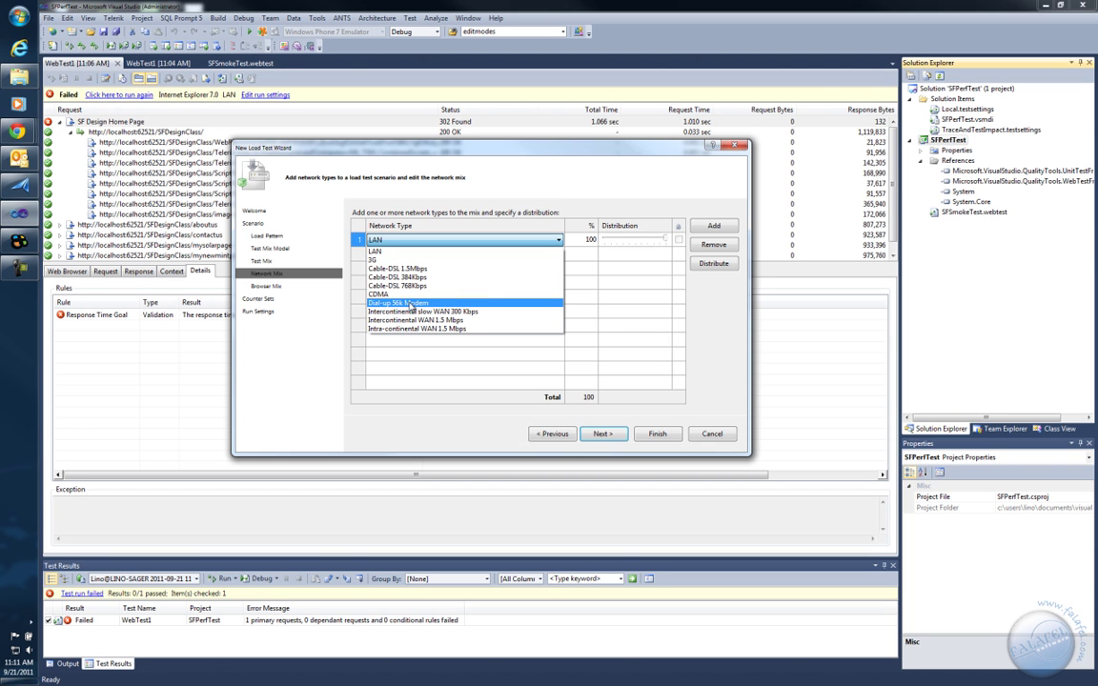
pyautogui.click(493, 241)
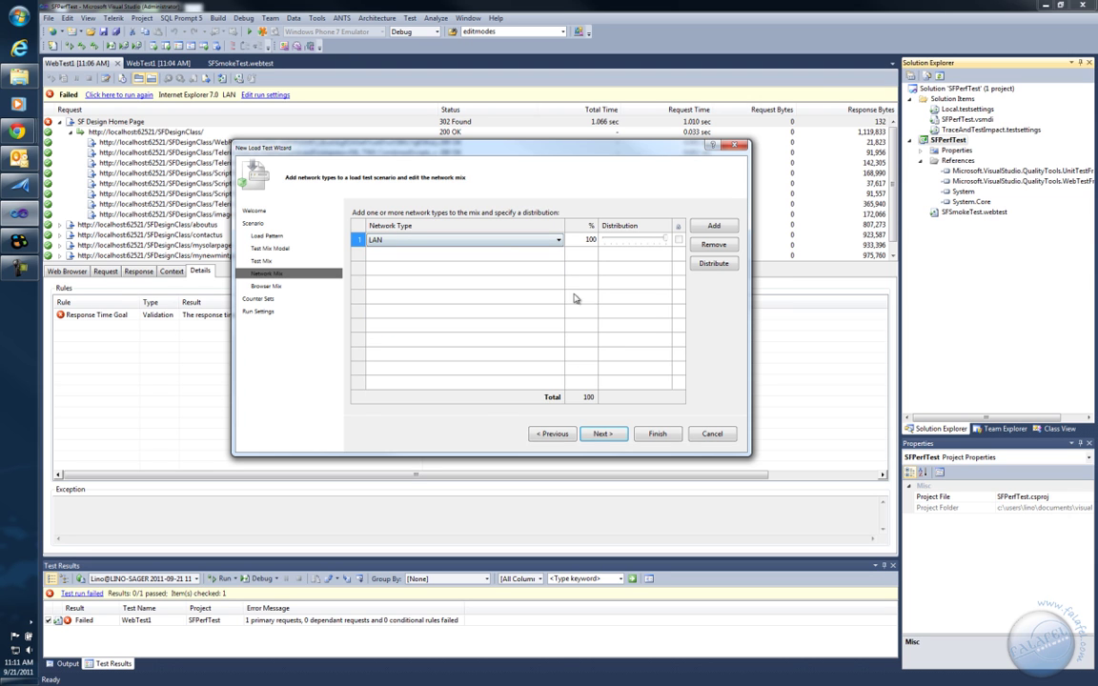
pyautogui.click(602, 433)
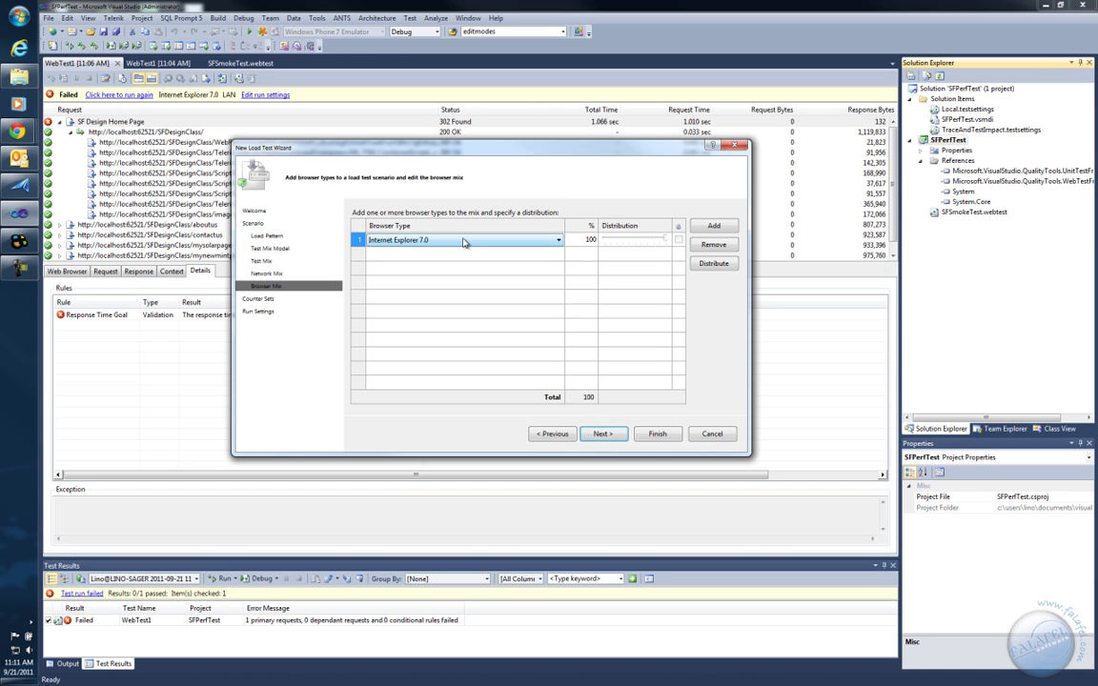
pyautogui.click(464, 242)
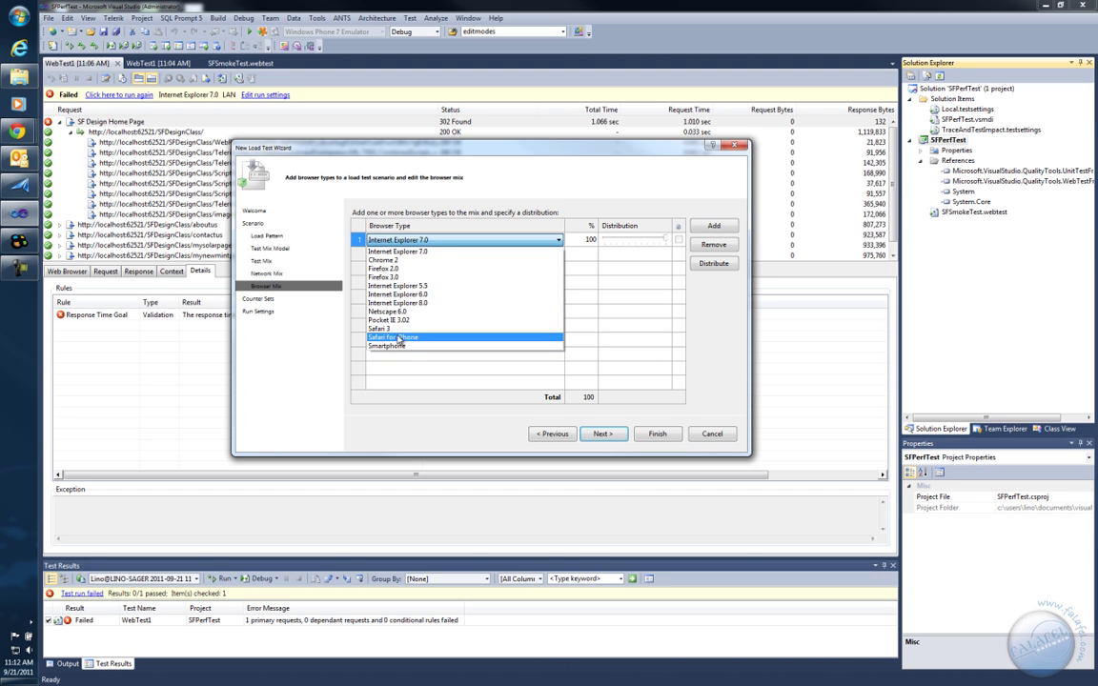
pyautogui.click(391, 302)
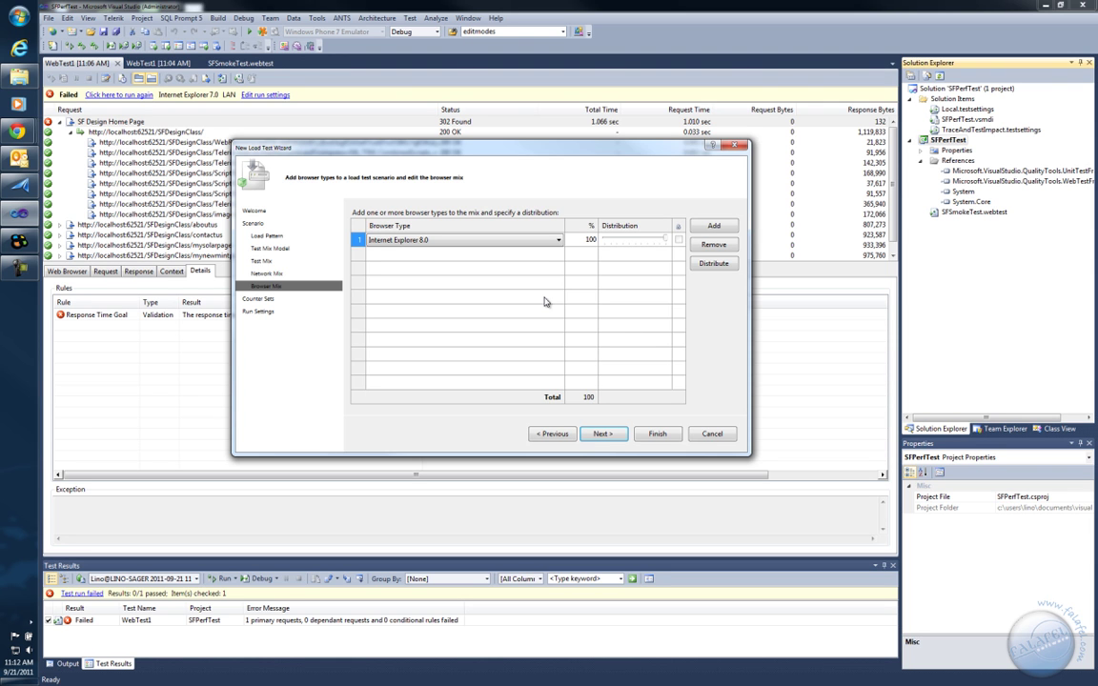
pyautogui.click(604, 434)
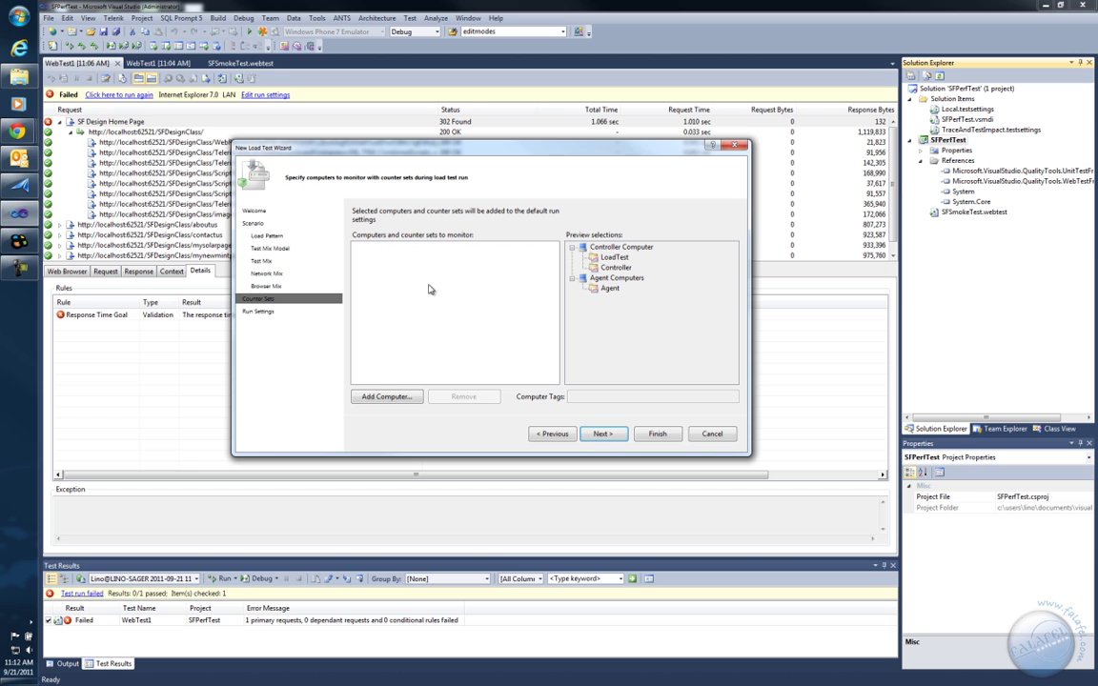
# Add a monitored computer named Local with the Application, ASP.NET, .NET Application, IIS and SQL counter sets
pyautogui.click(387, 396)
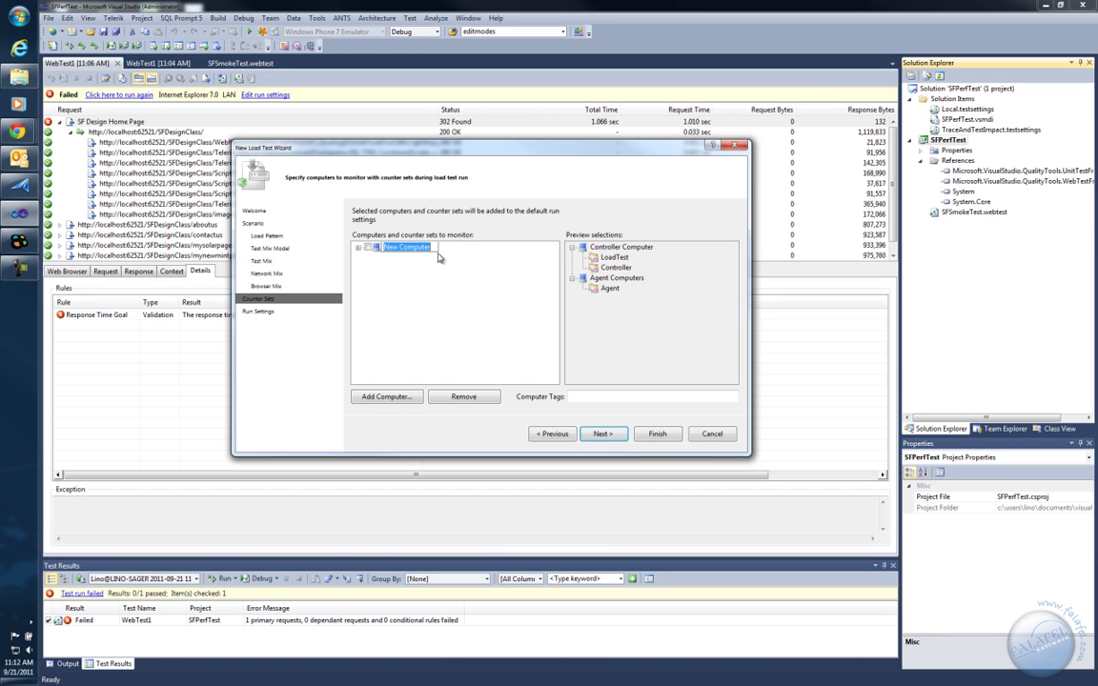
pyautogui.write('Local')
pyautogui.press('Return')
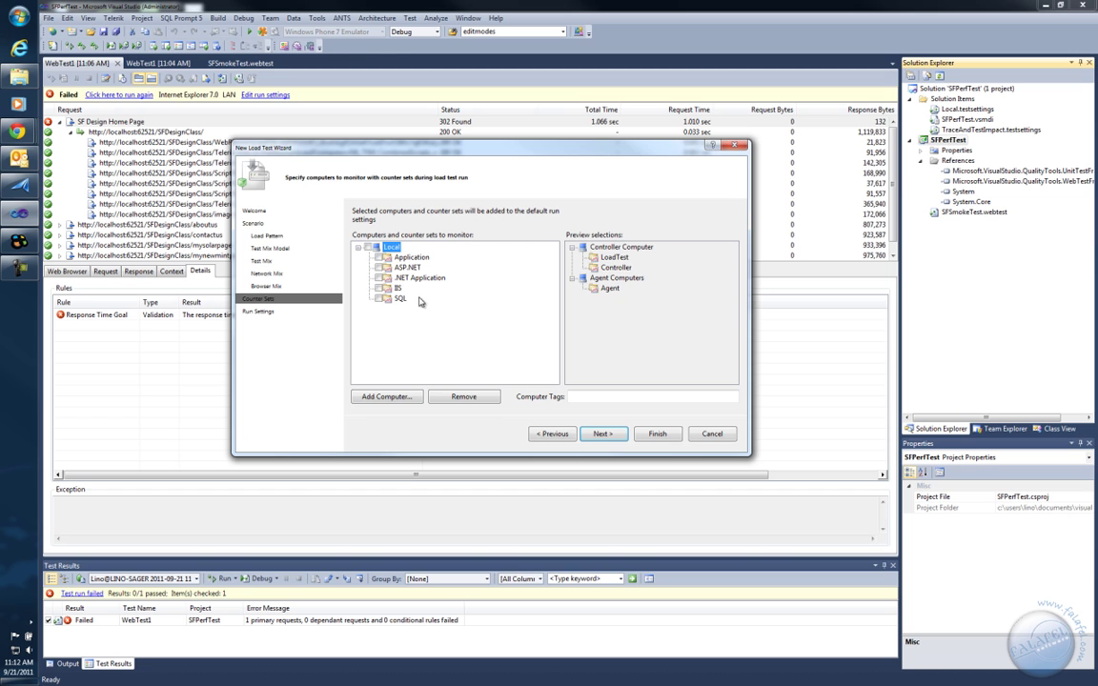
pyautogui.click(379, 258)
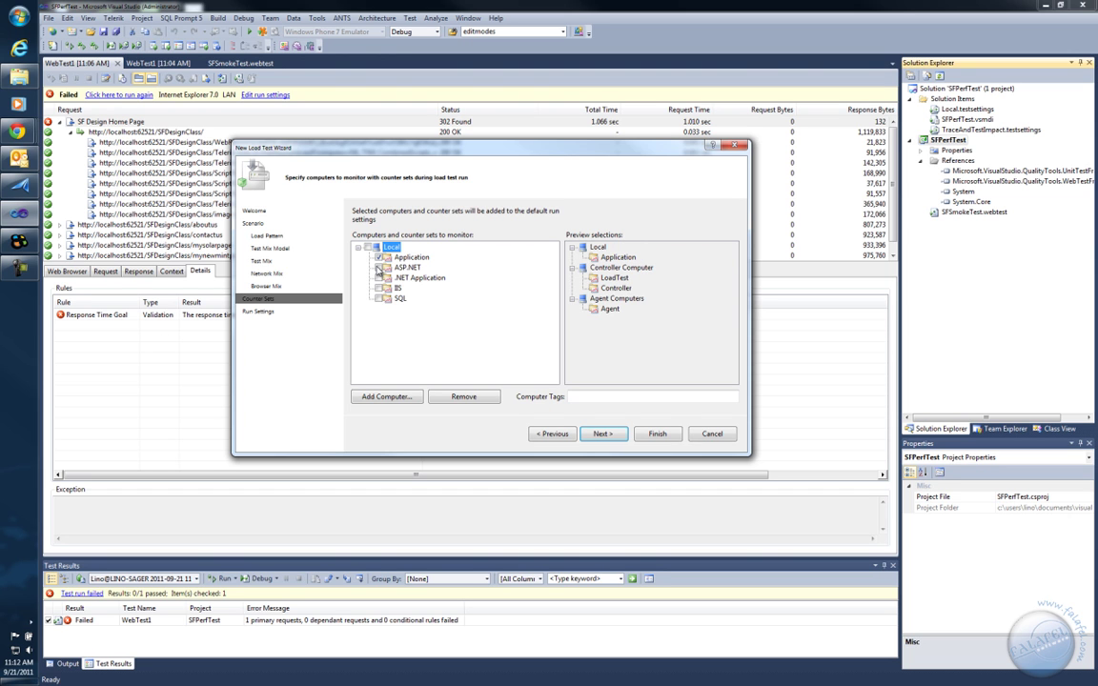
pyautogui.click(379, 268)
pyautogui.click(379, 279)
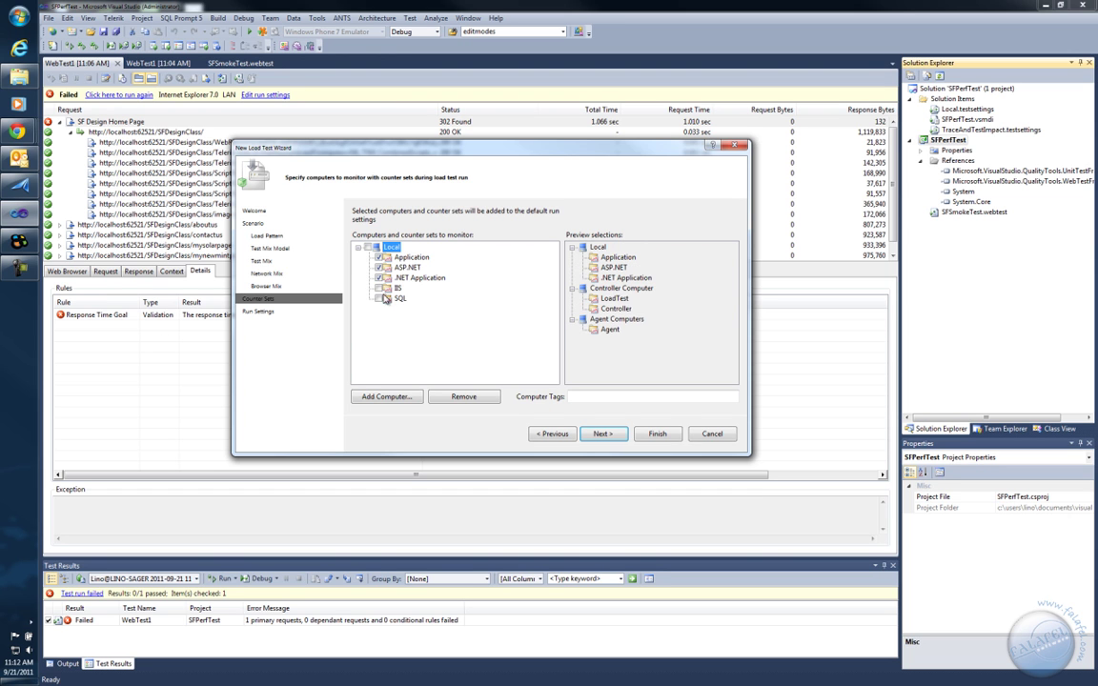
pyautogui.click(379, 288)
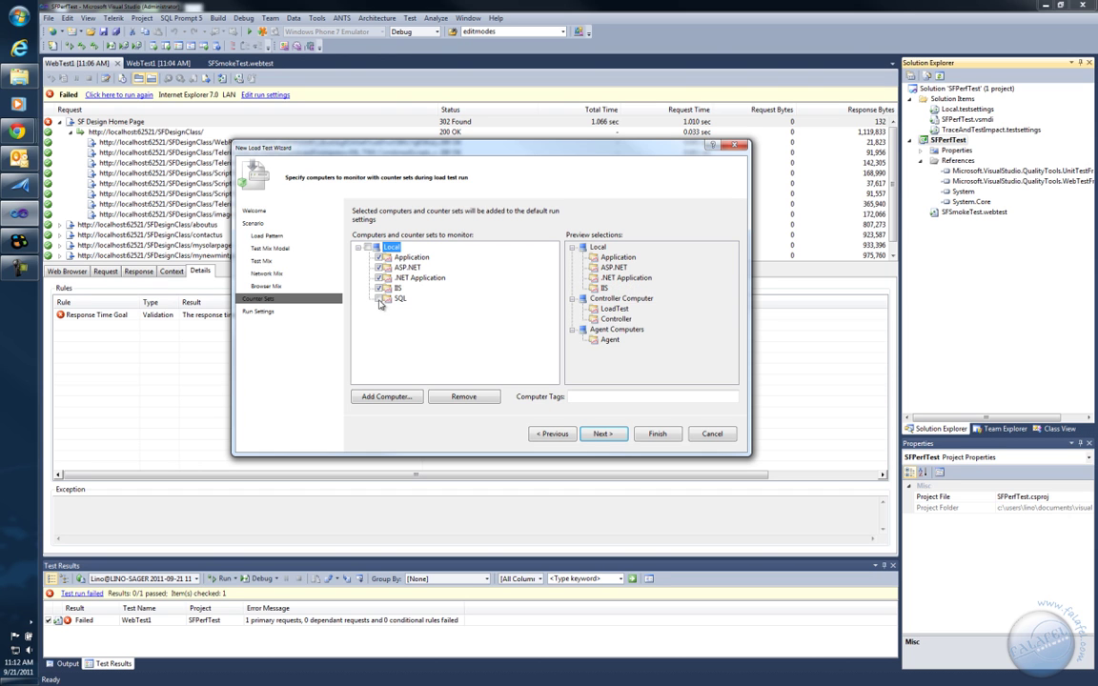
pyautogui.click(379, 298)
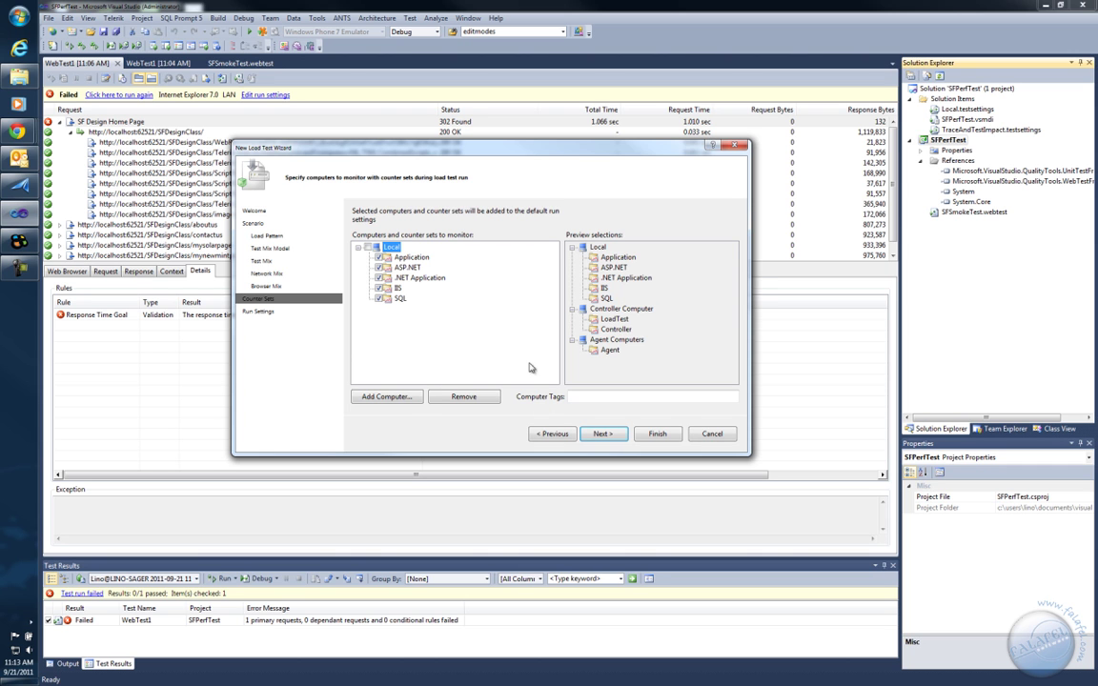
# Set the load test's run duration to 1 minute and finish creating the load test
pyautogui.click(602, 434)
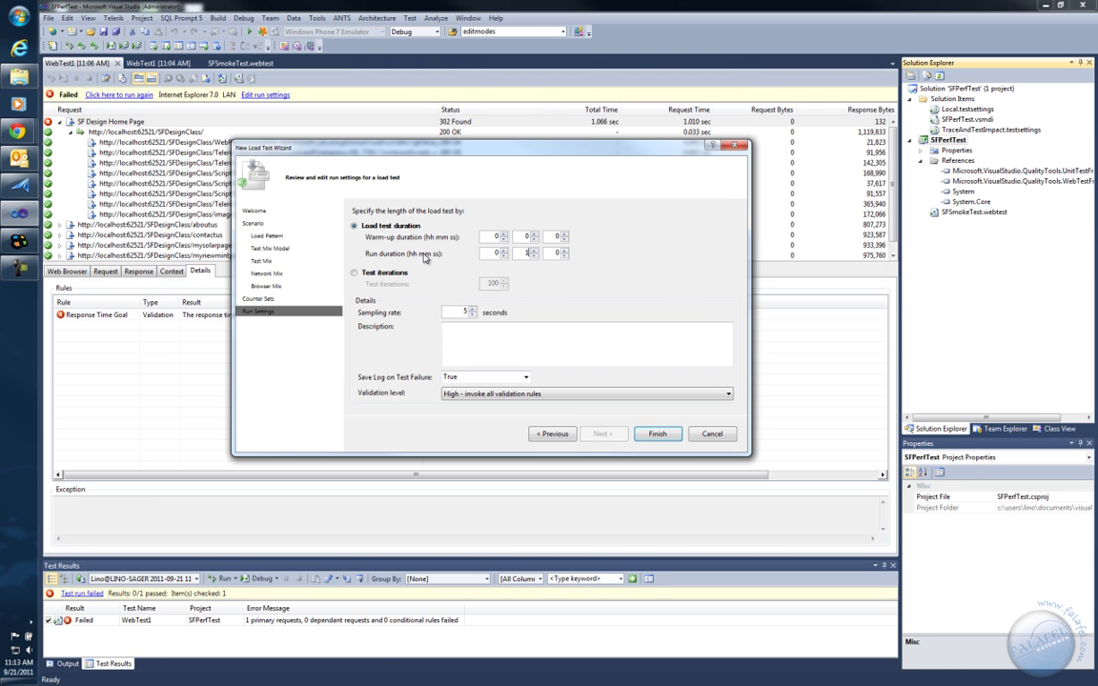
pyautogui.click(657, 434)
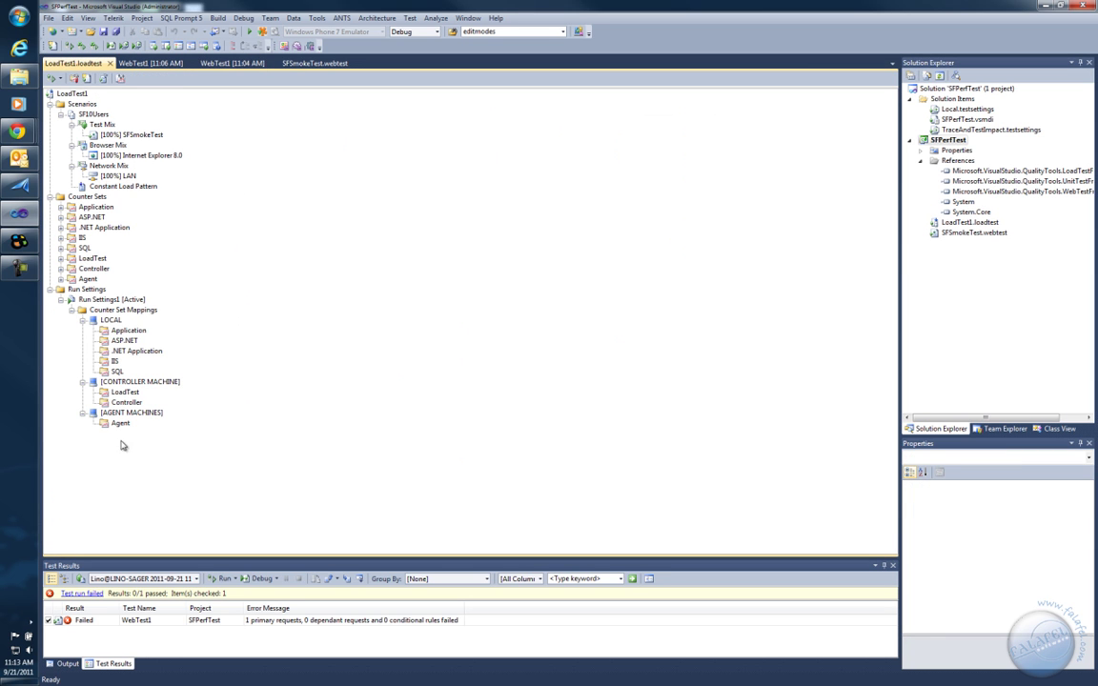
# Check the SFSmokeTest entry in the load test's test mix and view the WebTest1 results from 11:04 AM
pyautogui.click(105, 134)
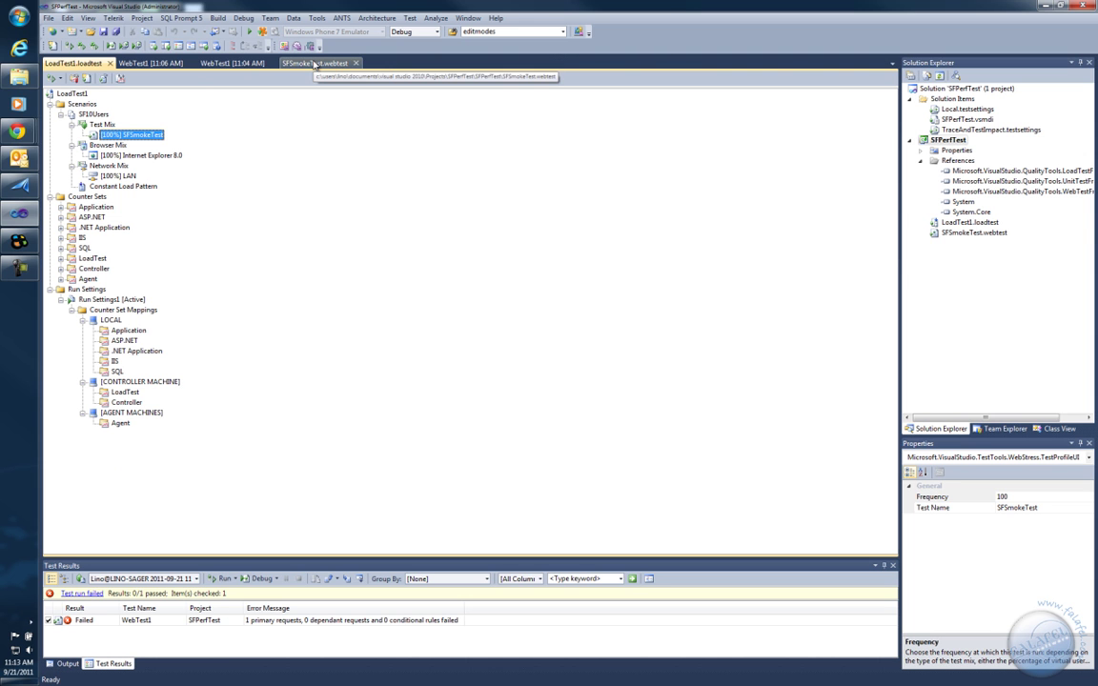
pyautogui.click(233, 63)
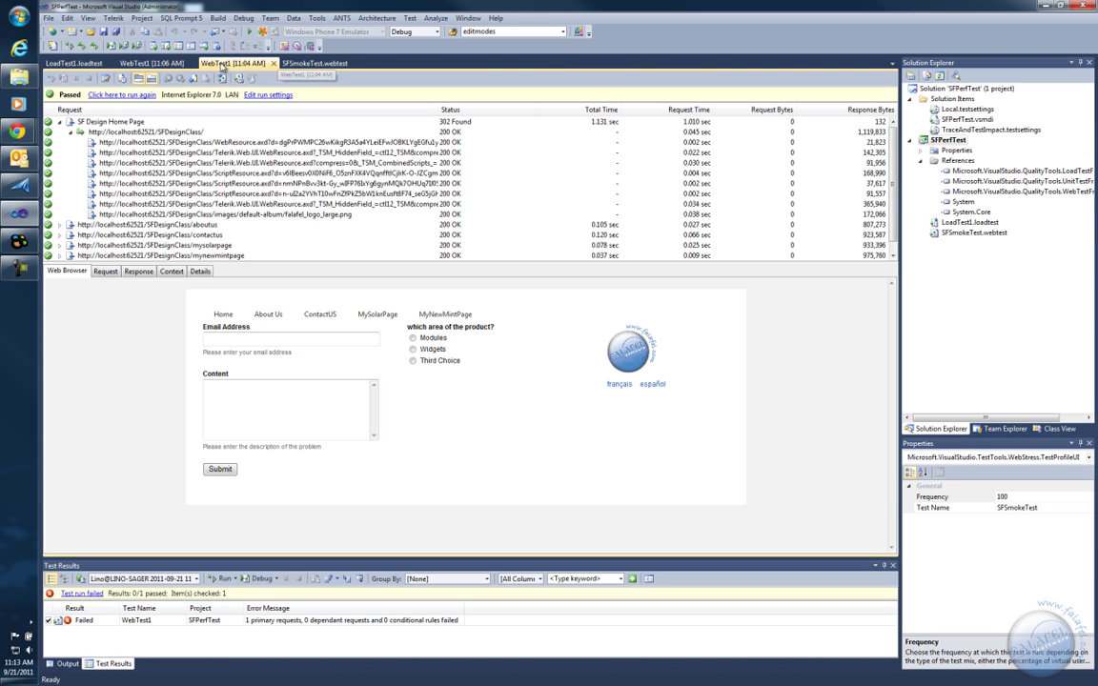
# Compare the SF Design Home Page request in both WebTest1 runs and close the two result documents
pyautogui.click(97, 123)
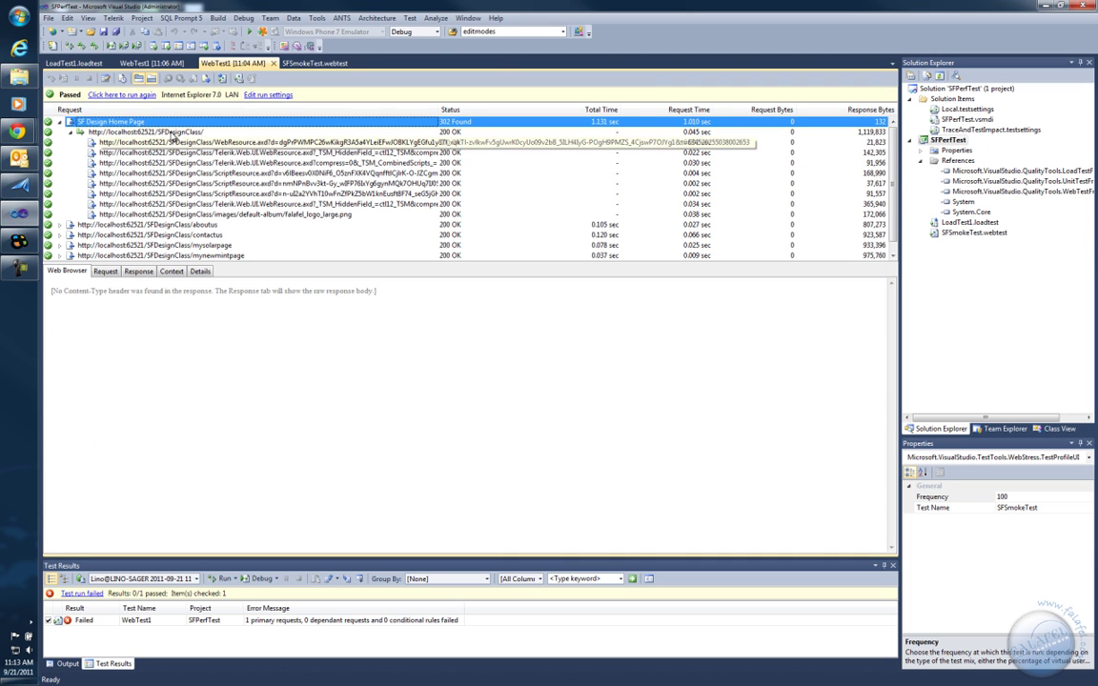
pyautogui.click(122, 130)
pyautogui.click(169, 64)
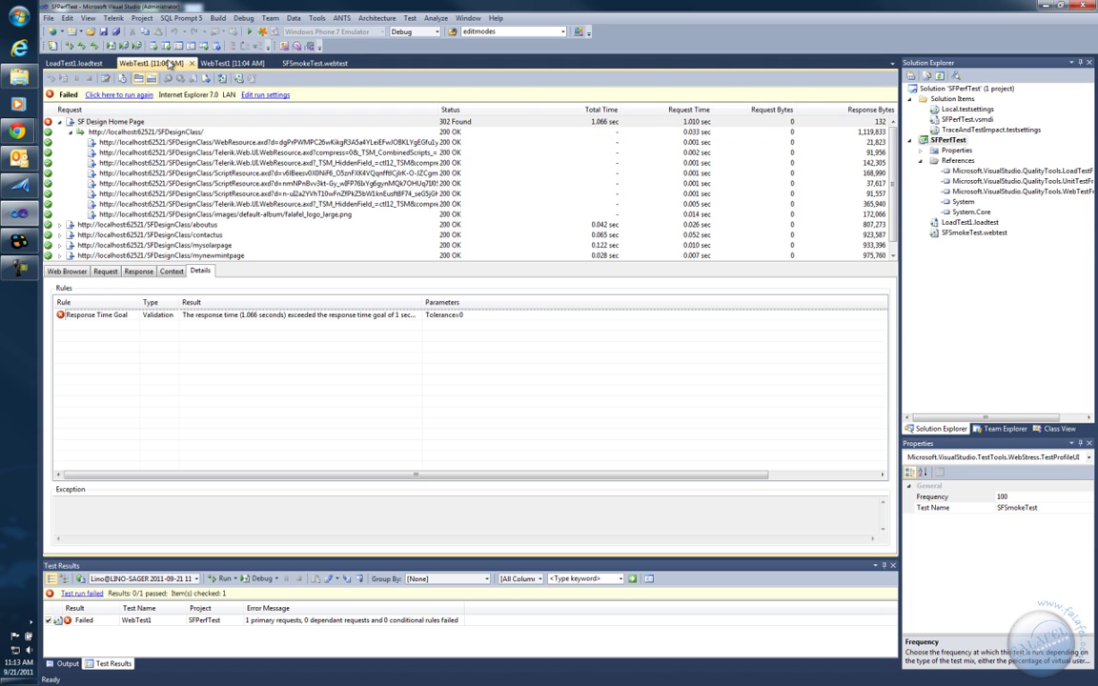
pyautogui.click(113, 122)
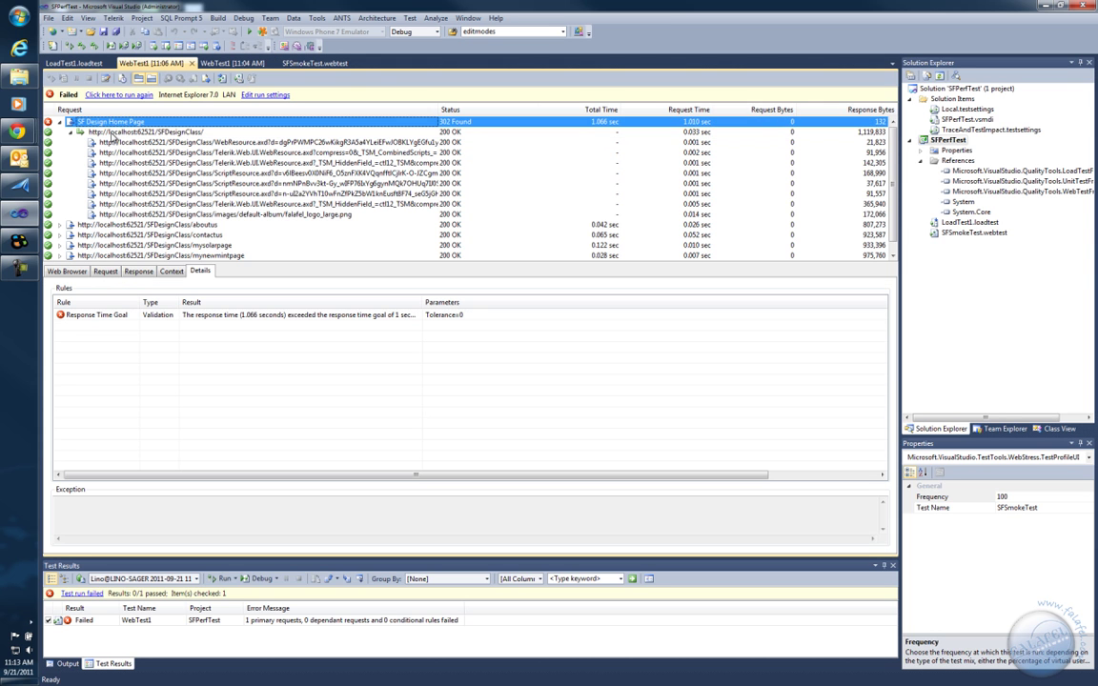
pyautogui.click(143, 132)
pyautogui.click(192, 63)
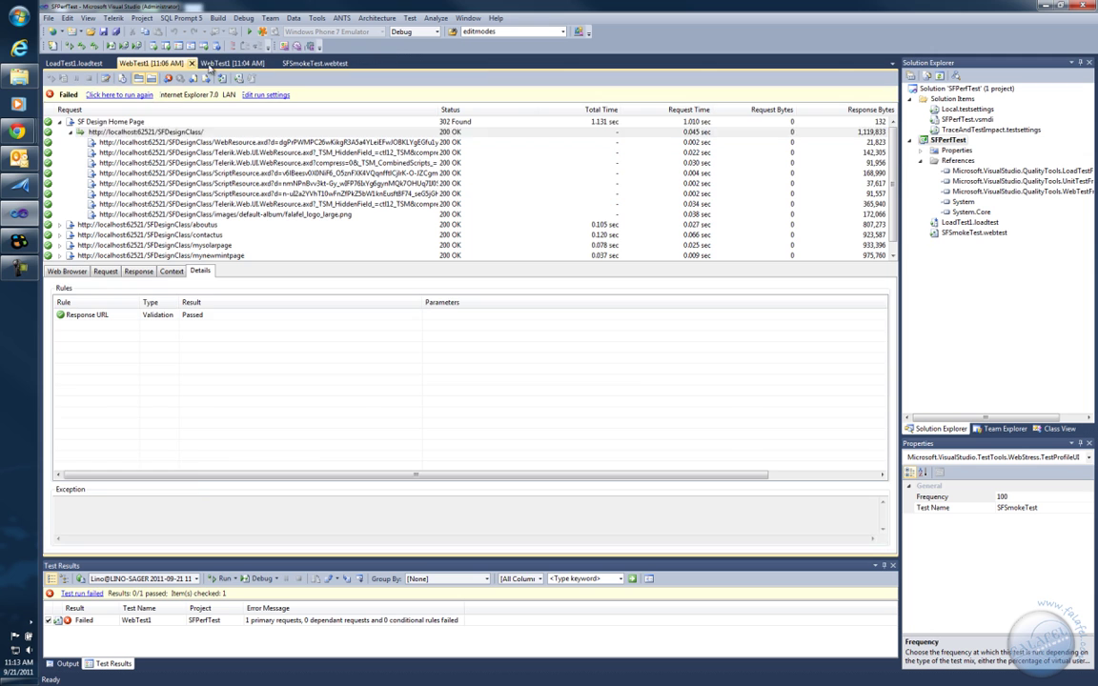
pyautogui.click(191, 63)
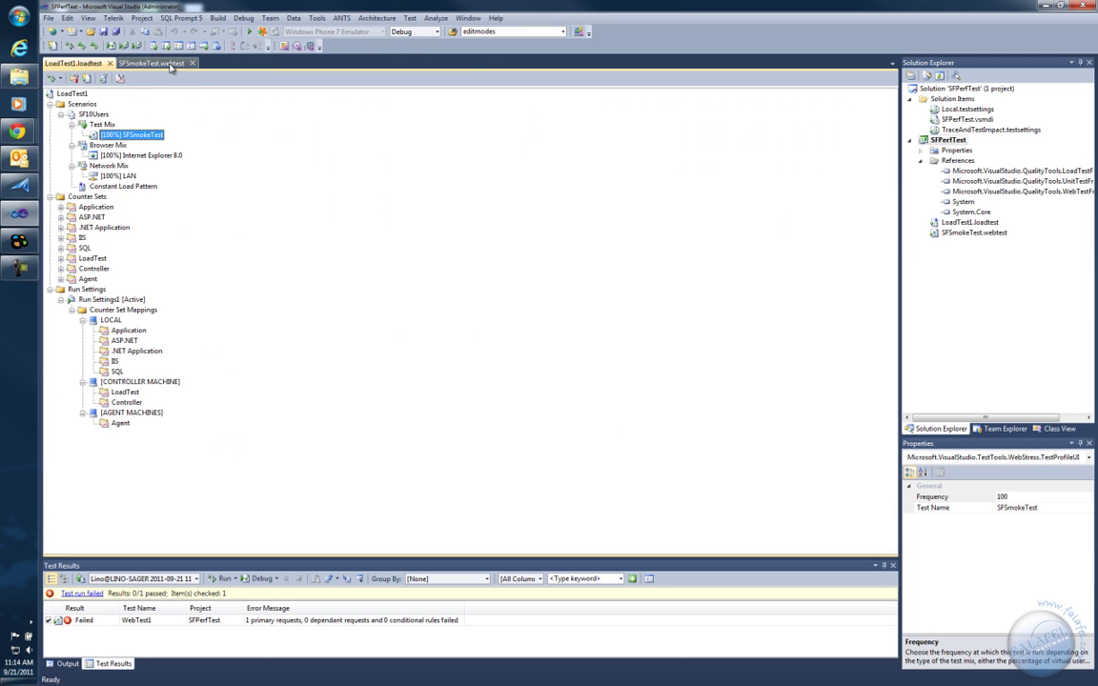
# Remove the Response Time Goal from the home page request in SFSmokeTest.webtest and save the web test
pyautogui.click(173, 63)
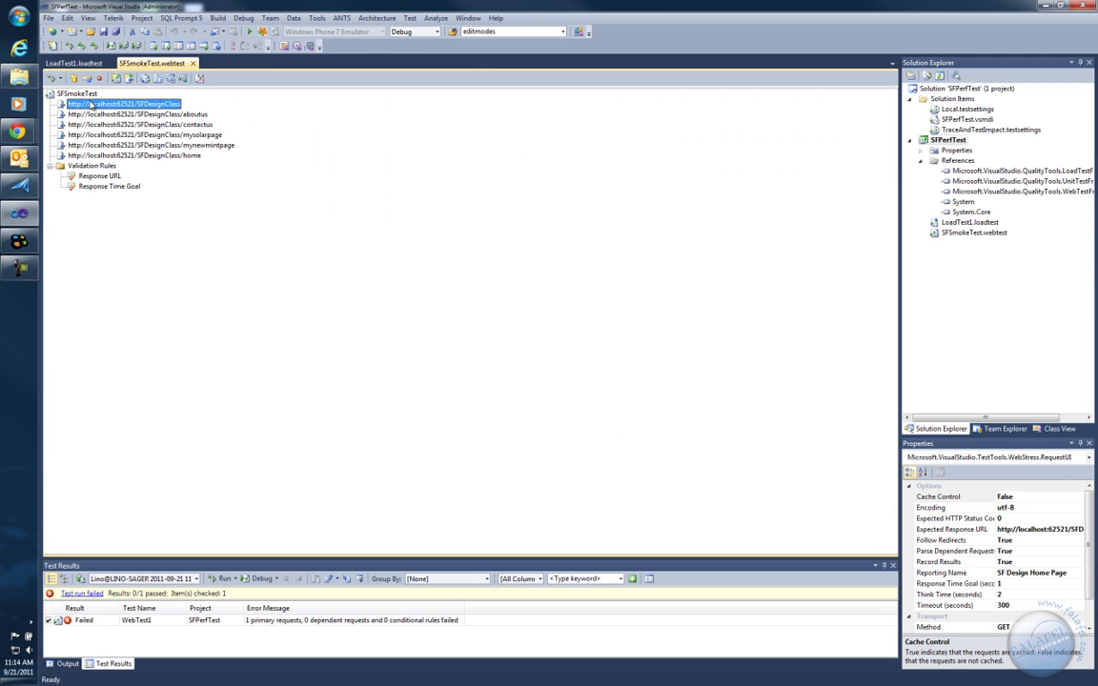
pyautogui.click(982, 583)
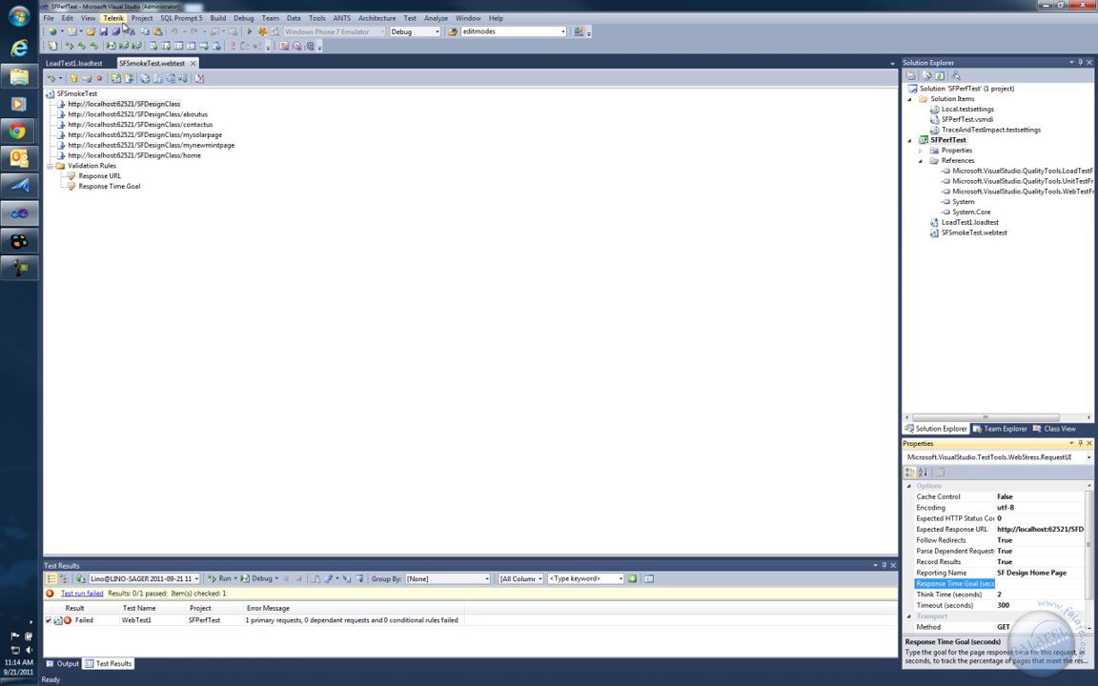
pyautogui.click(94, 18)
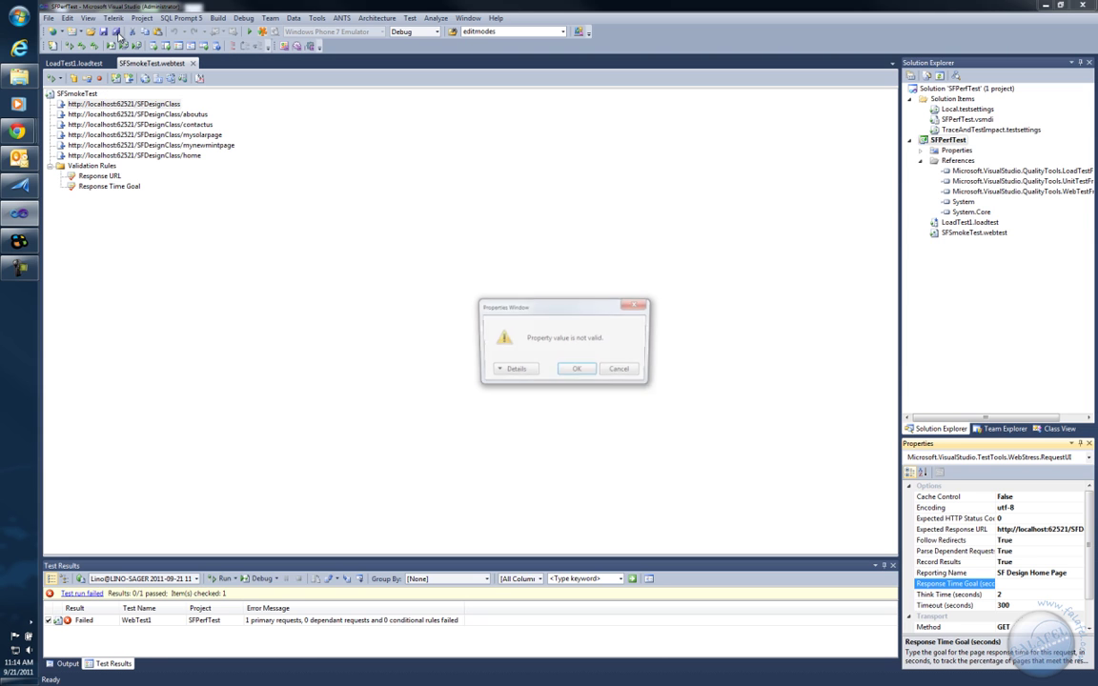
pyautogui.click(578, 372)
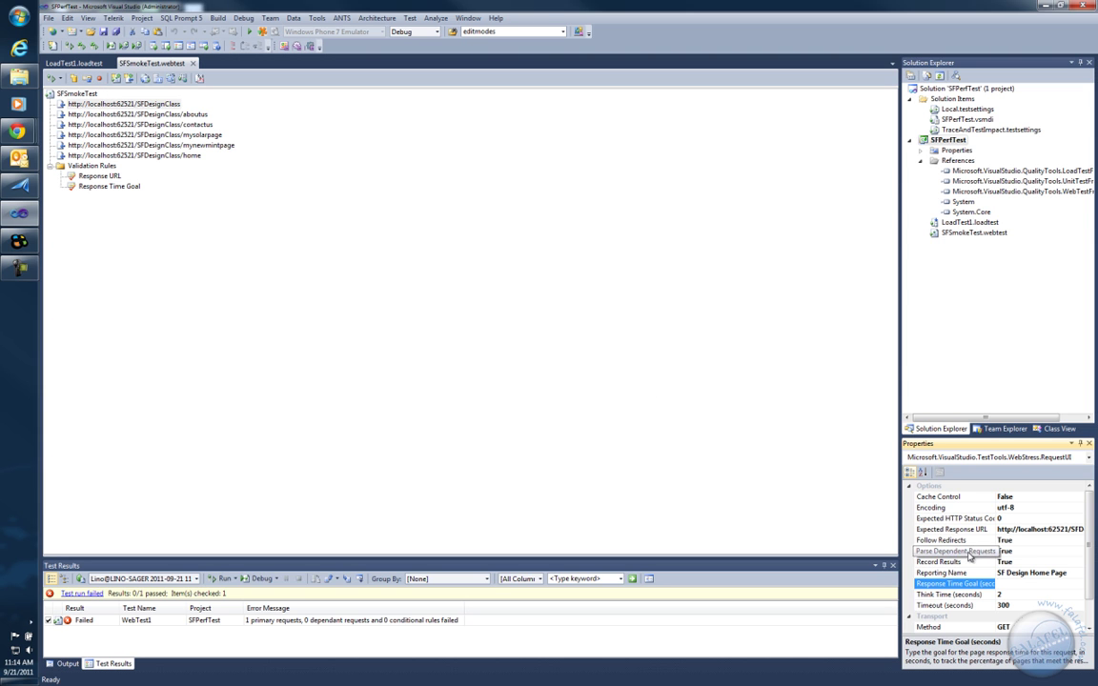
pyautogui.click(104, 32)
# Run LoadTest1 and check the graph choices for the Key Indicators and Page Response Time charts during the run
pyautogui.click(76, 63)
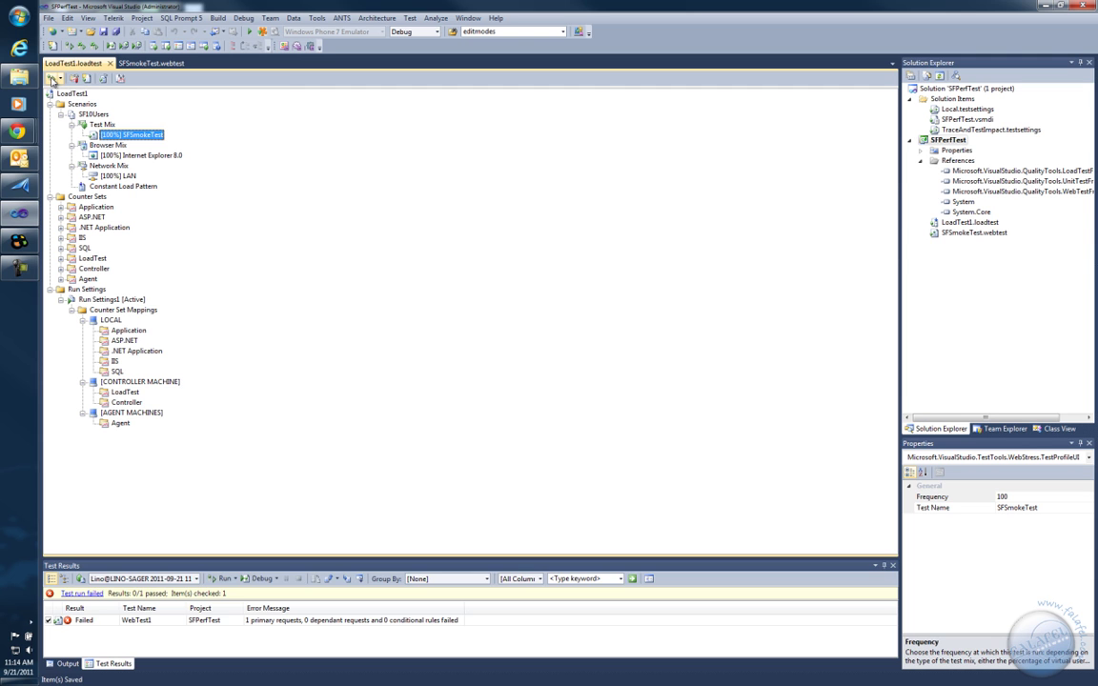
pyautogui.click(51, 80)
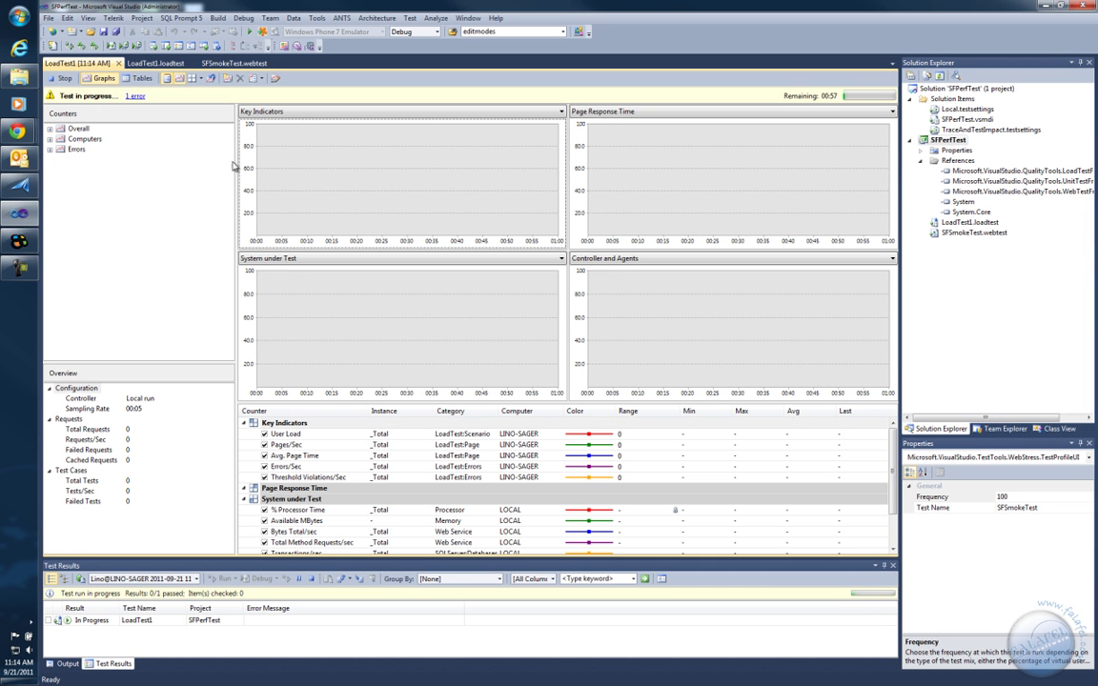
pyautogui.click(309, 116)
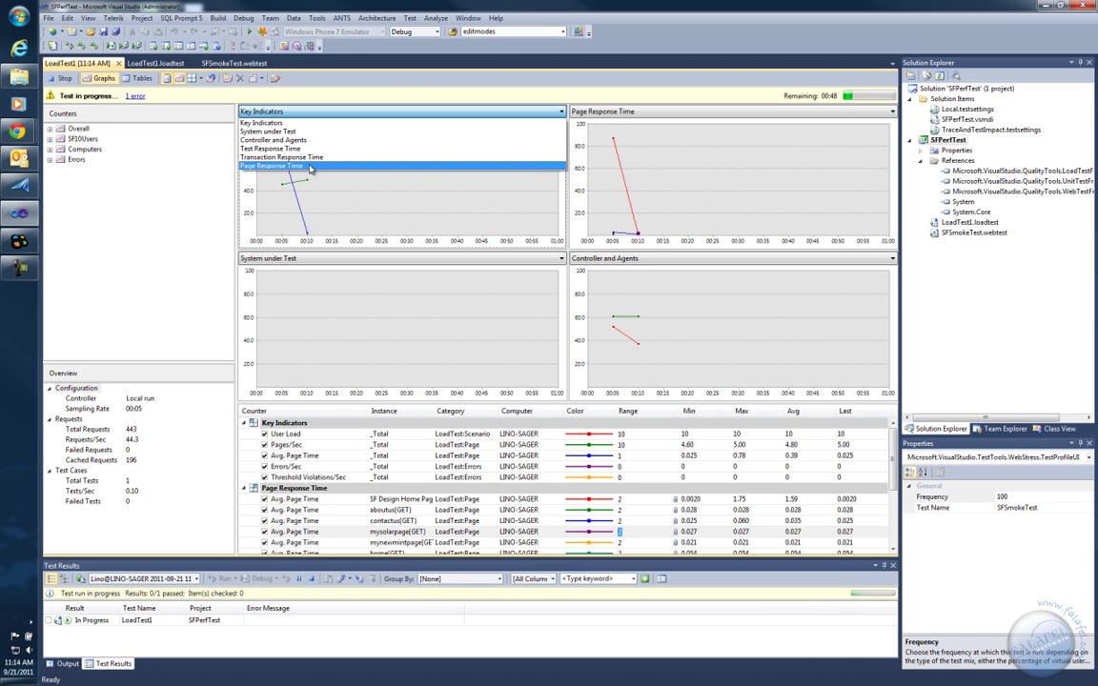
pyautogui.click(339, 113)
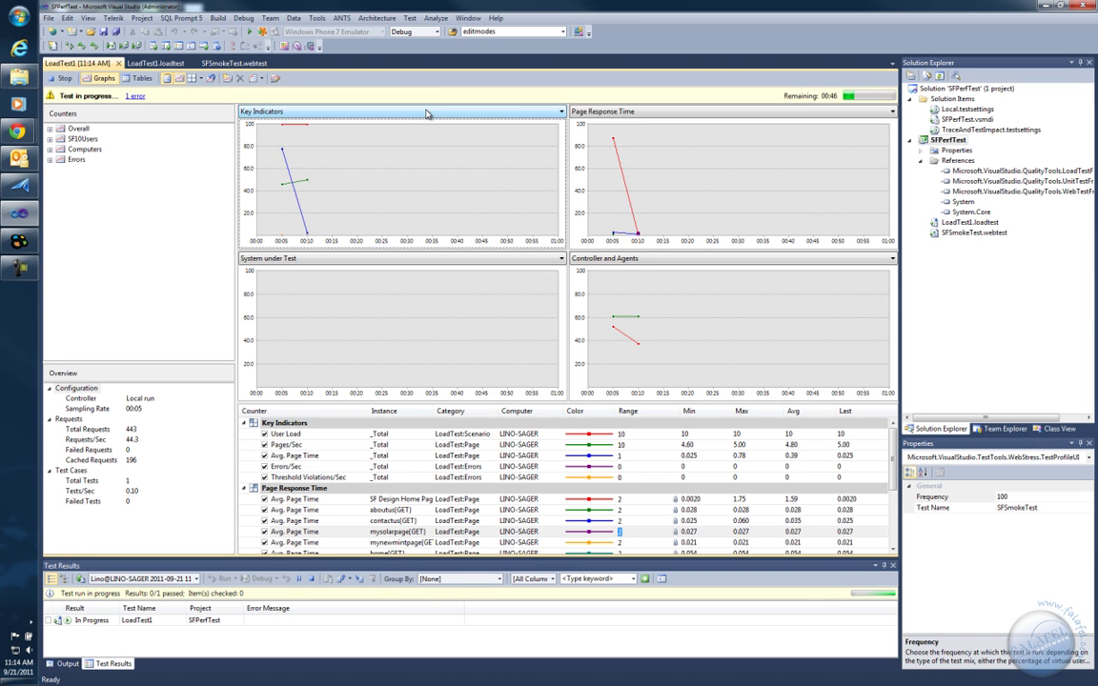
pyautogui.click(657, 113)
pyautogui.click(657, 112)
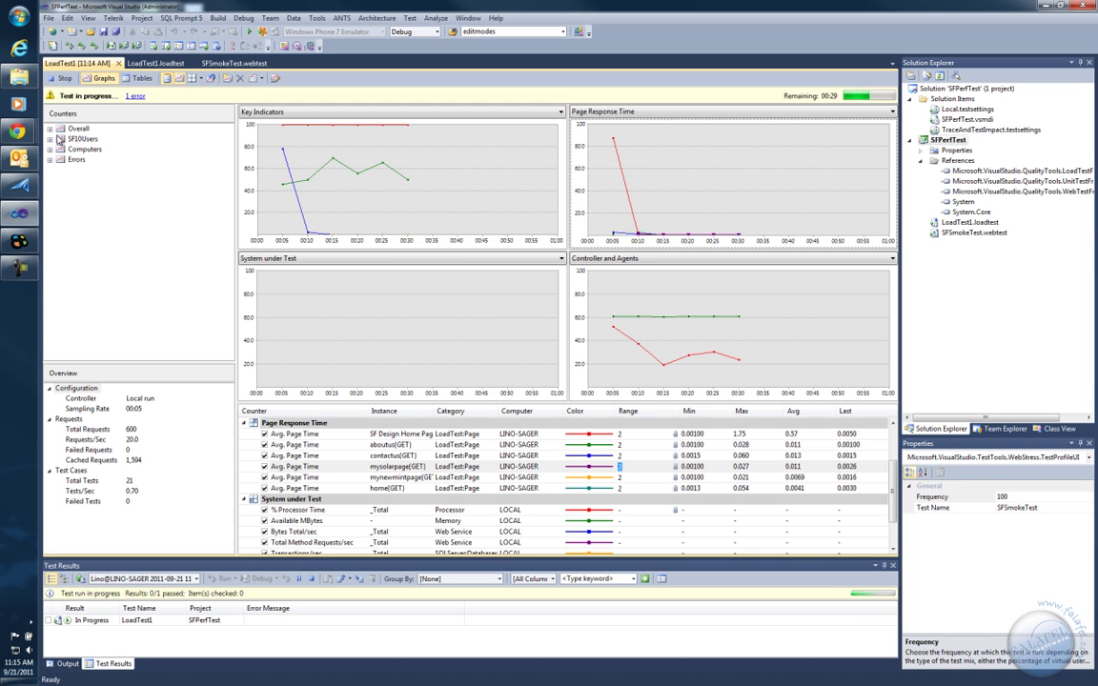
# Examine the Page and Request counters under the Overall group of the running load test
pyautogui.click(49, 128)
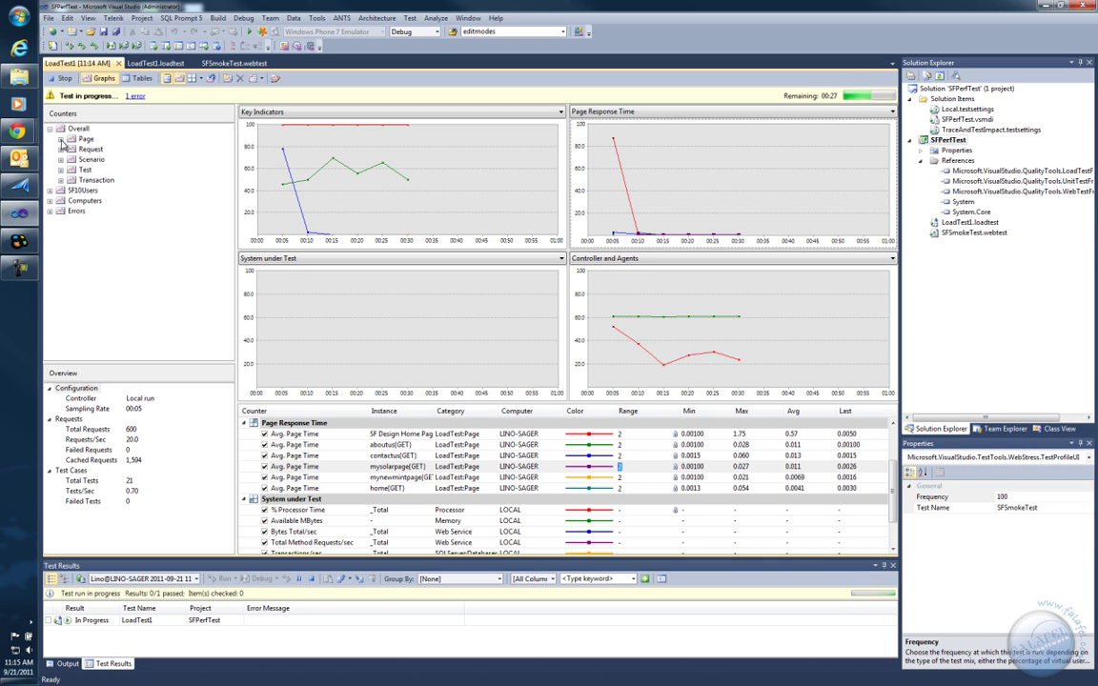
pyautogui.click(61, 139)
pyautogui.click(60, 201)
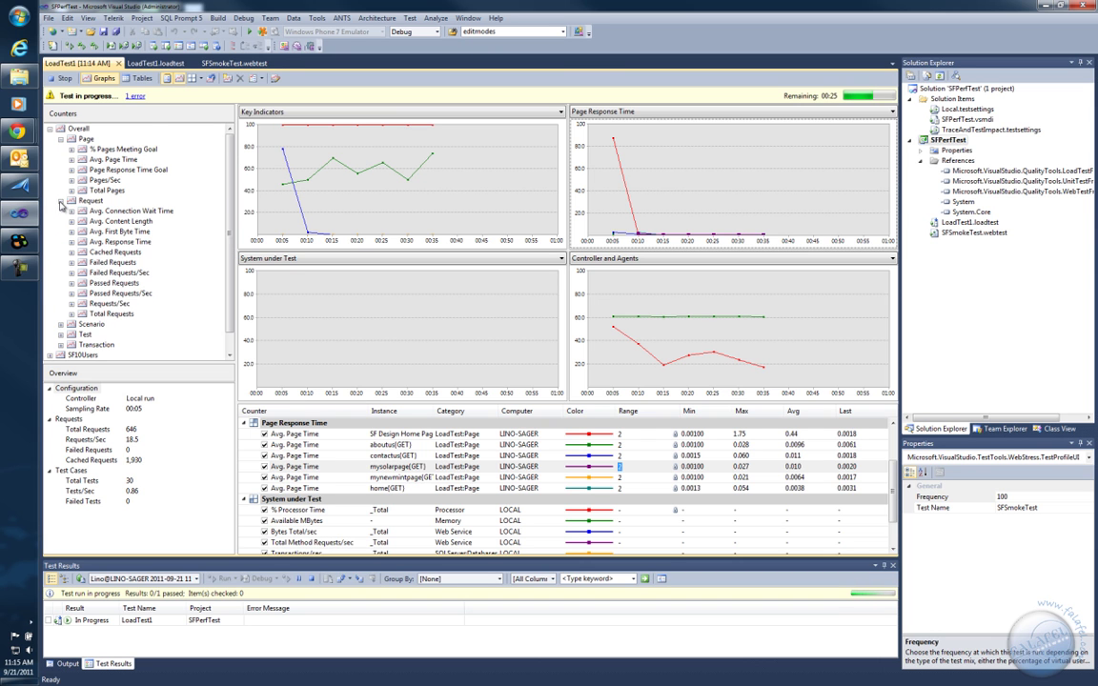
pyautogui.scroll(-1, 92, 279)
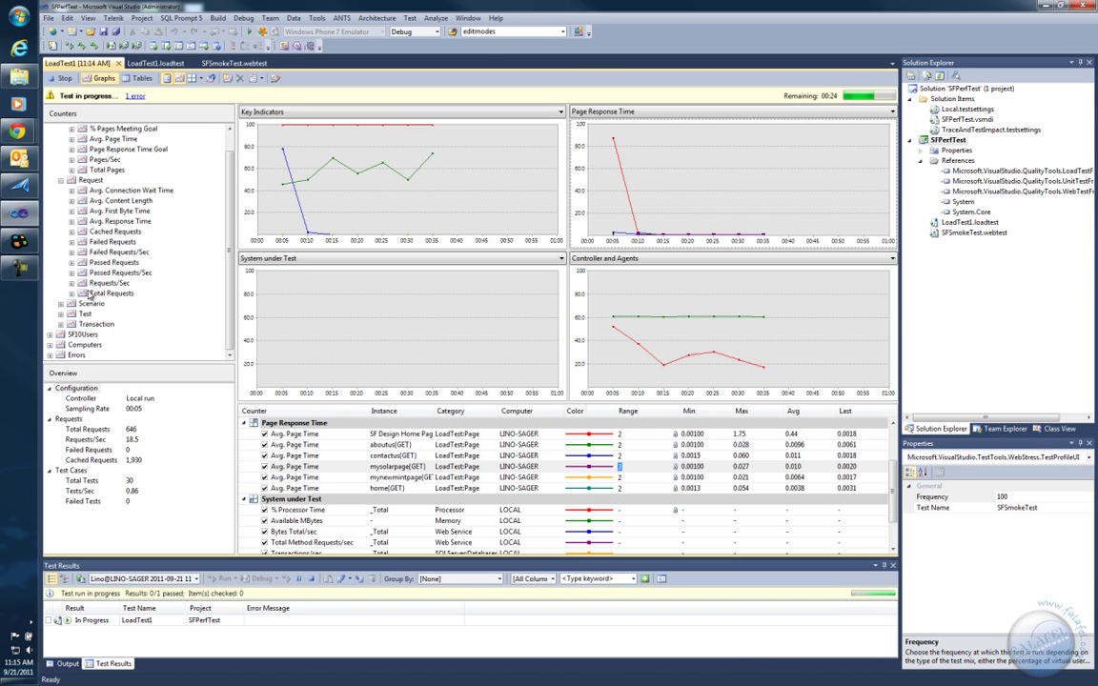
# Examine the SFSmokeTest counters under SF10Users, including the individual page counters
pyautogui.click(50, 334)
pyautogui.scroll(-1, 62, 329)
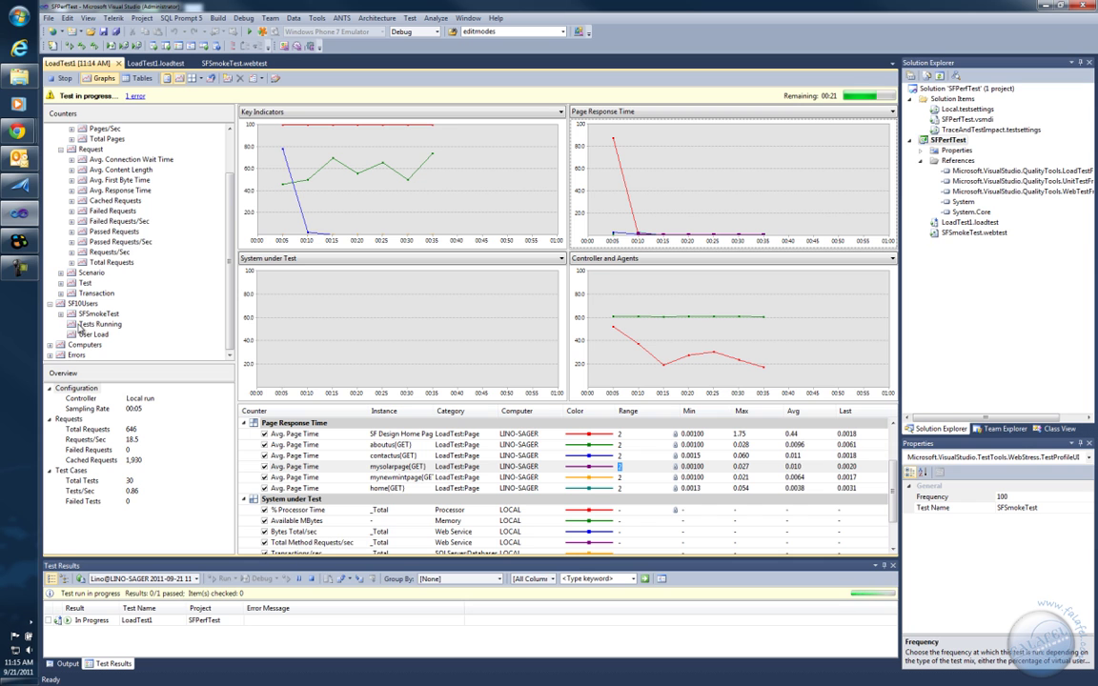
pyautogui.click(61, 315)
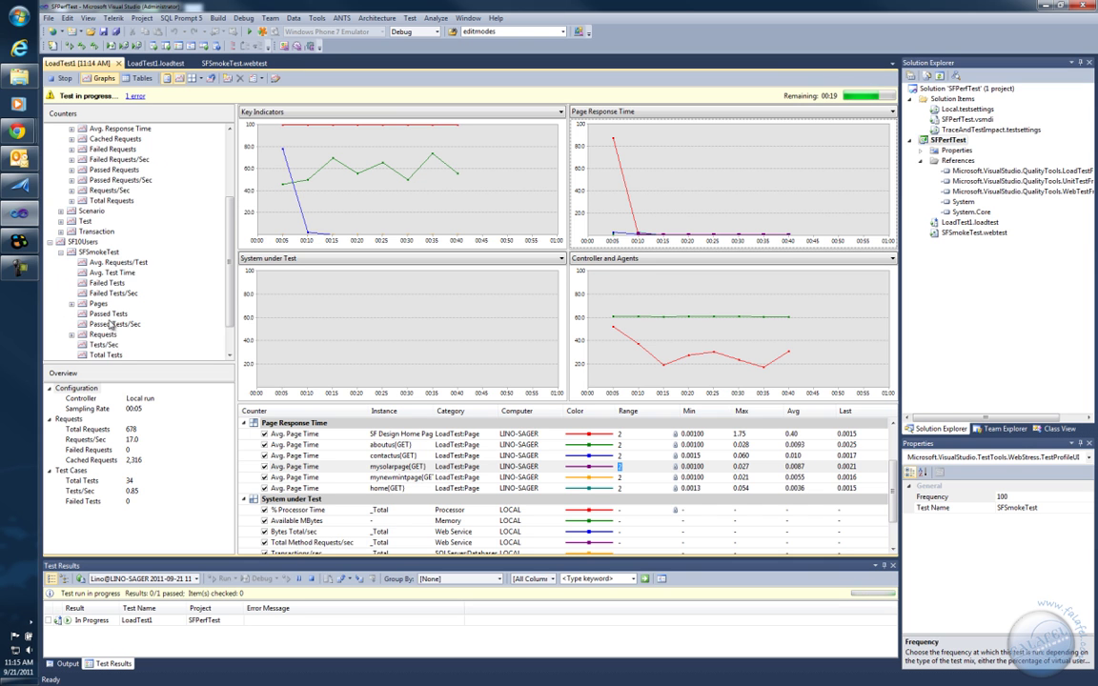
pyautogui.scroll(-1, 101, 290)
pyautogui.click(72, 263)
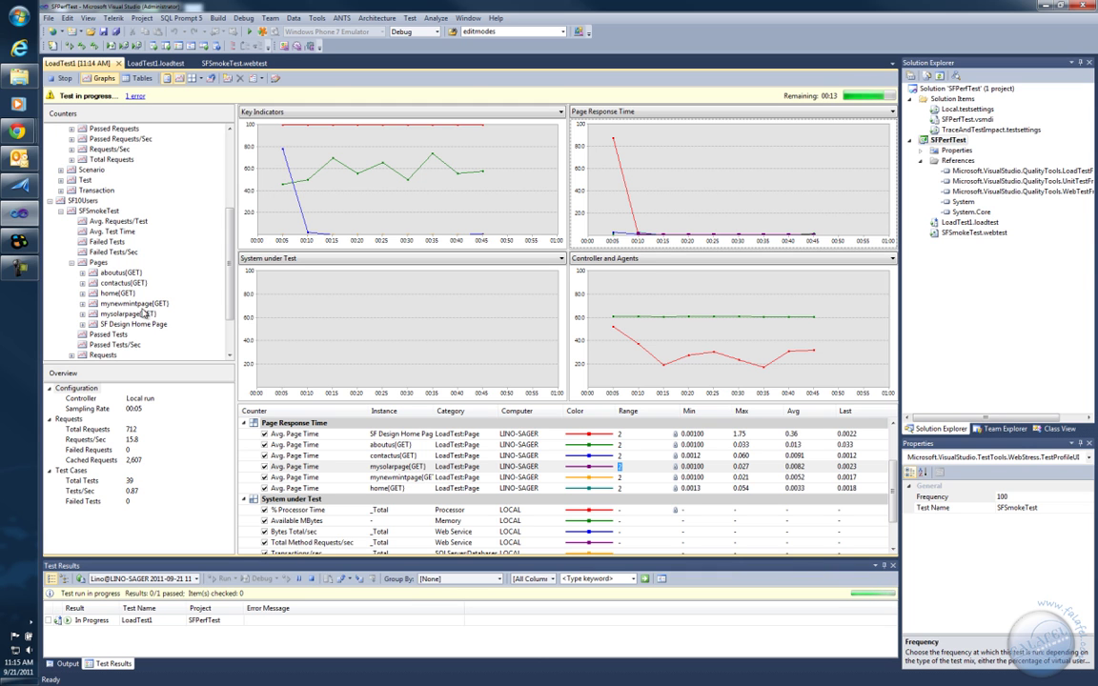
pyautogui.scroll(-1, 231, 252)
pyautogui.scroll(-1, 231, 253)
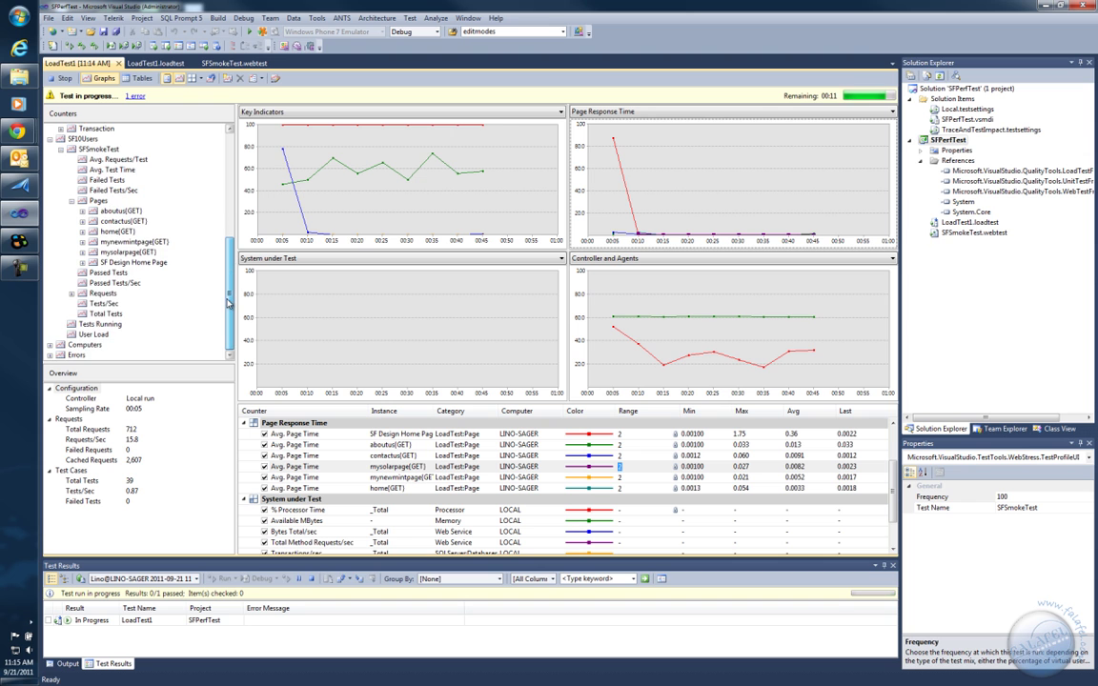
# Try to add the overall Page Response Time Goal counter to the Key Indicators graph
pyautogui.scroll(7, 217, 159)
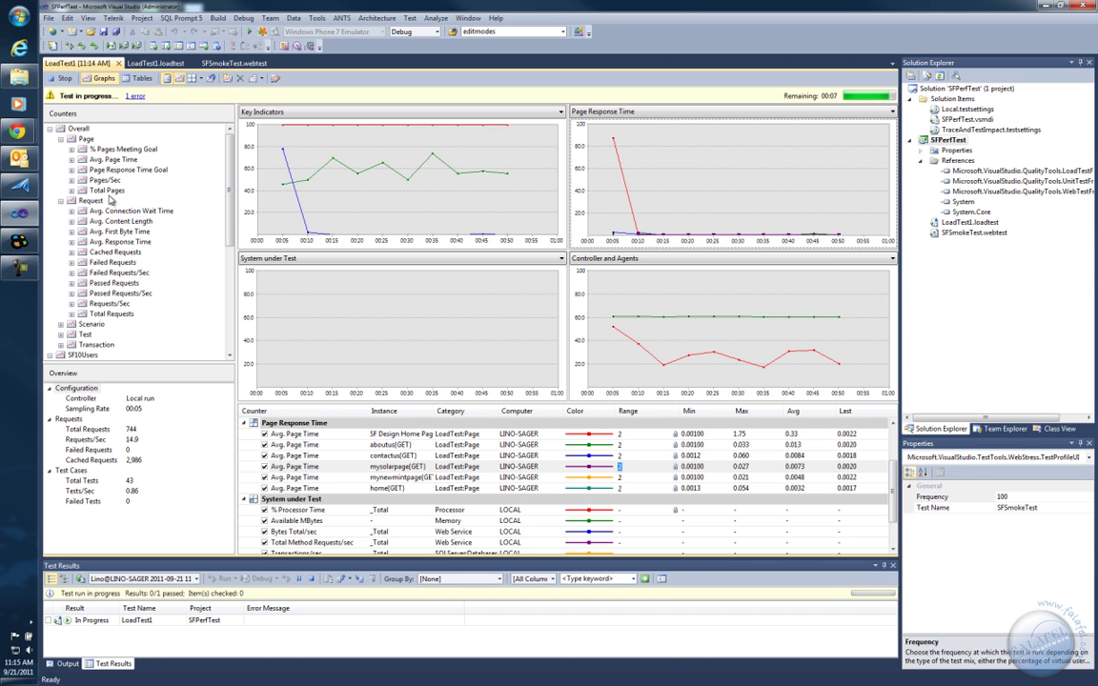
pyautogui.moveTo(96, 171); pyautogui.dragTo(408, 195)
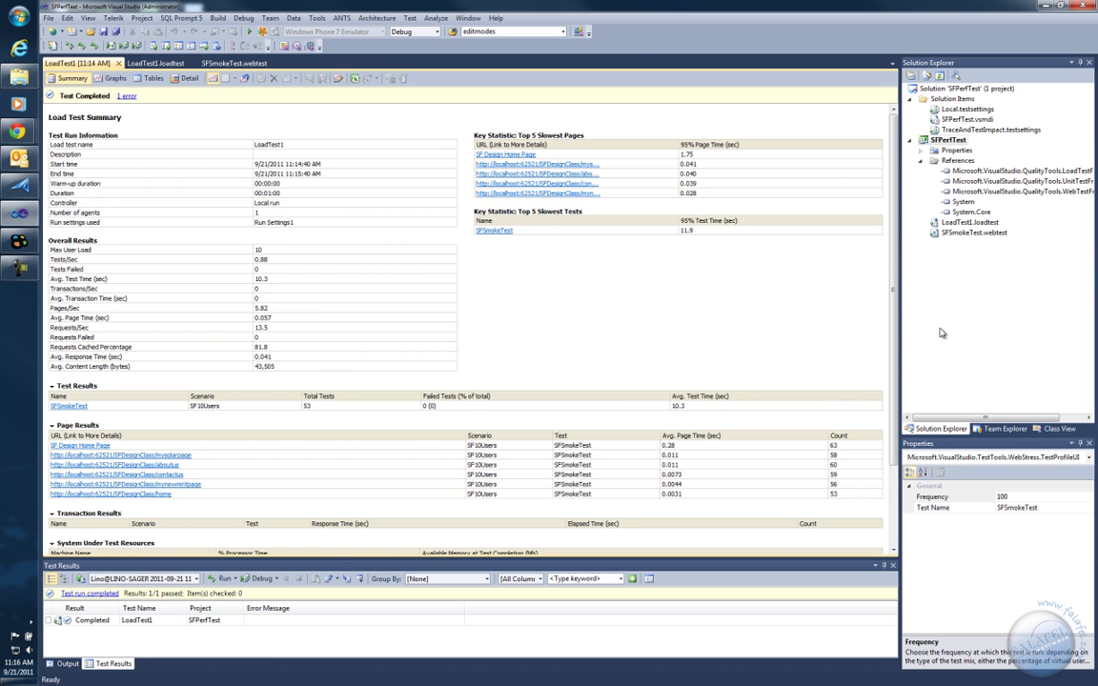
# Review the completed LoadTest1 summary, including the overall results, page results and errors
pyautogui.scroll(-3, 894, 294)
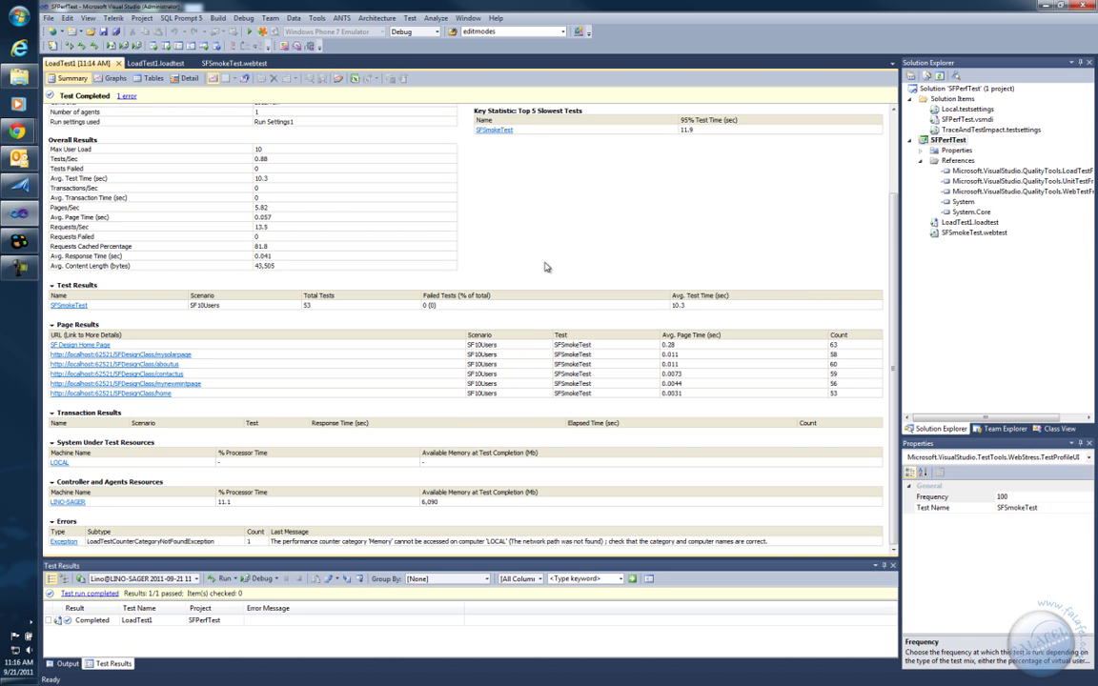
pyautogui.scroll(2, 546, 265)
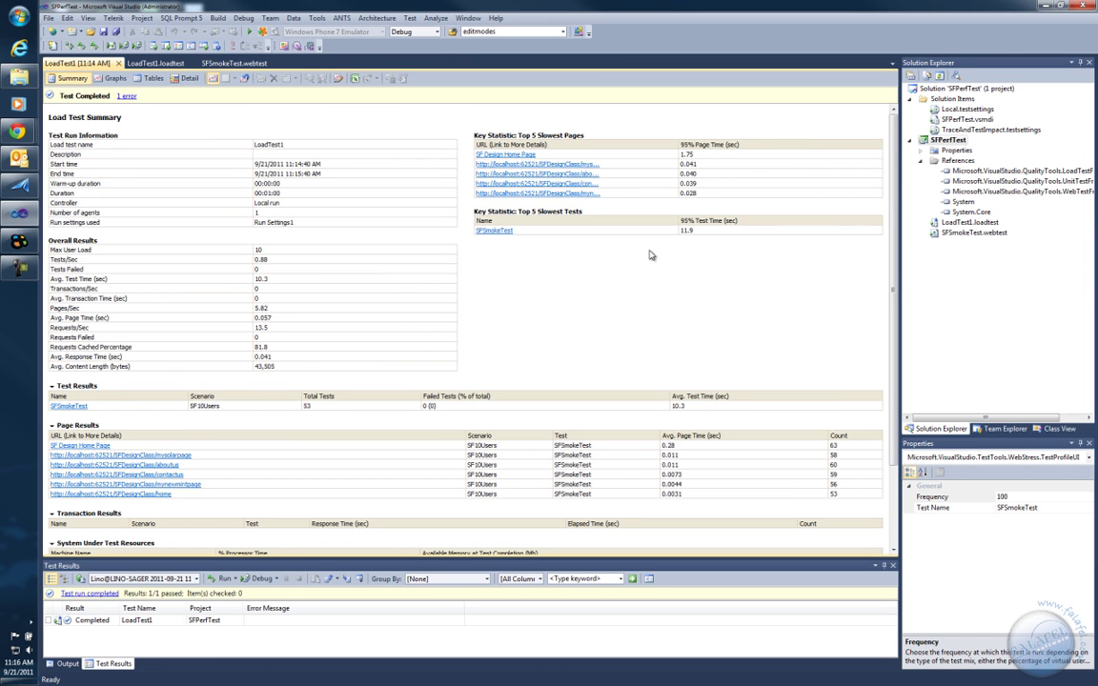